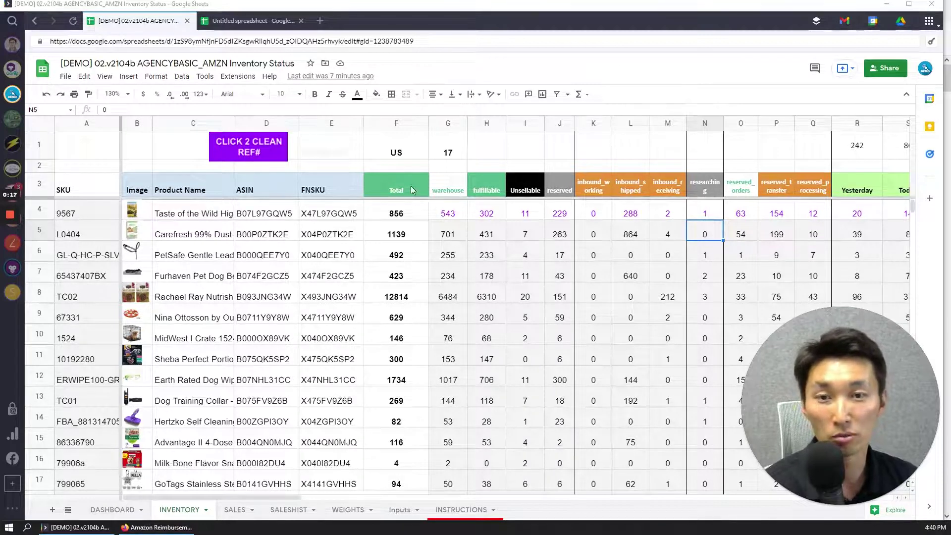
- Scroll across the DEMO Inventory tab to review the 30Day Velocity, Days Left and FBA Fees columns
drag(411, 208, 541, 471)
click(631, 338)
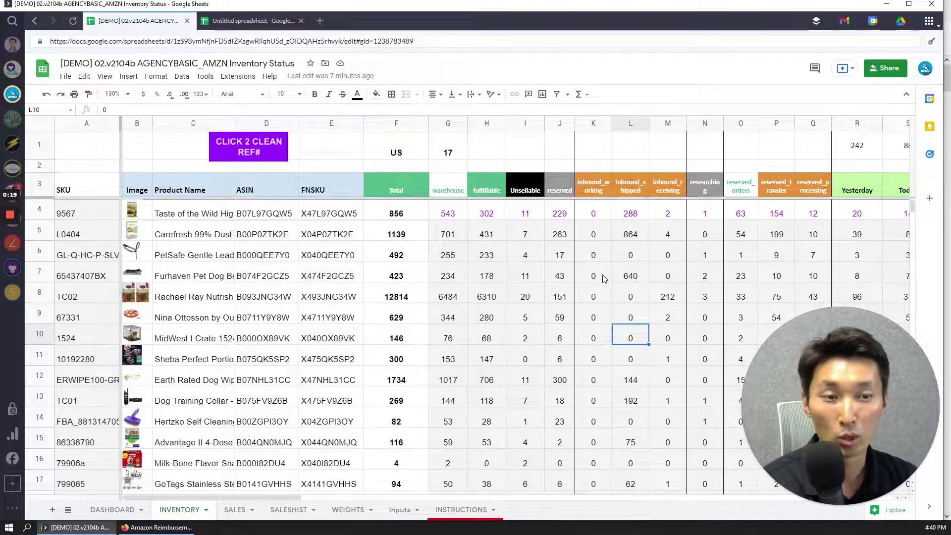
key(Right)
key(Right)
key(Right)
key(Right)
key(Right)
key(Right)
key(Right)
key(Right)
key(Right)
key(Right)
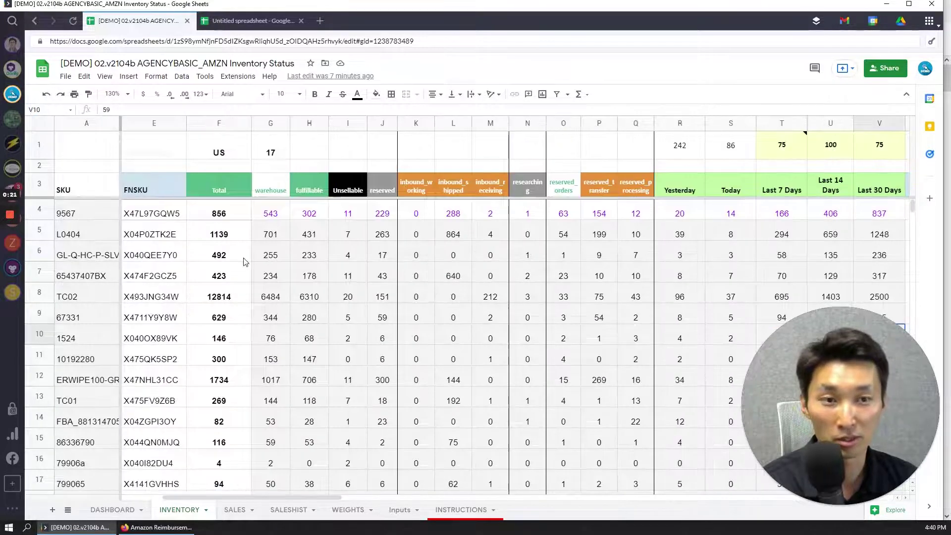
key(Right)
key(Right)
key(Right)
key(Right)
key(Right)
key(Right)
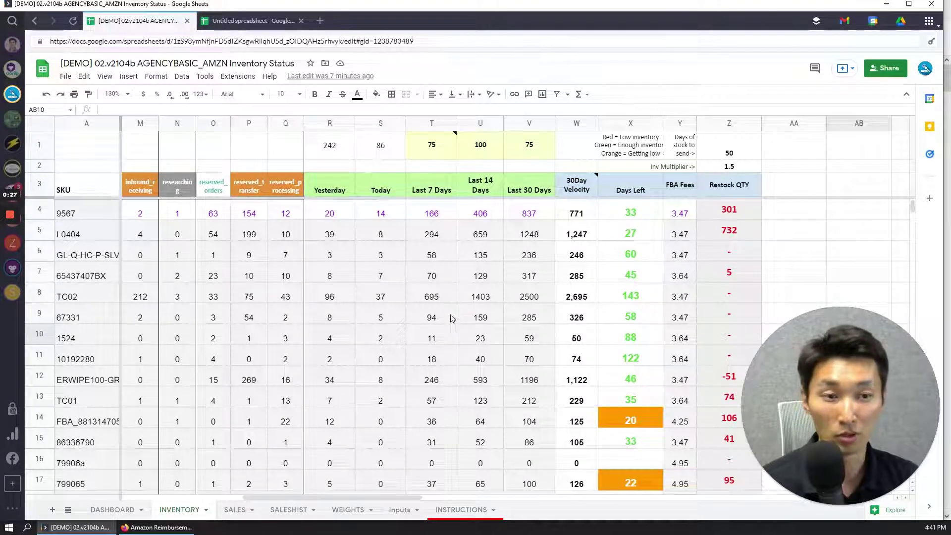
drag(378, 494, 261, 492)
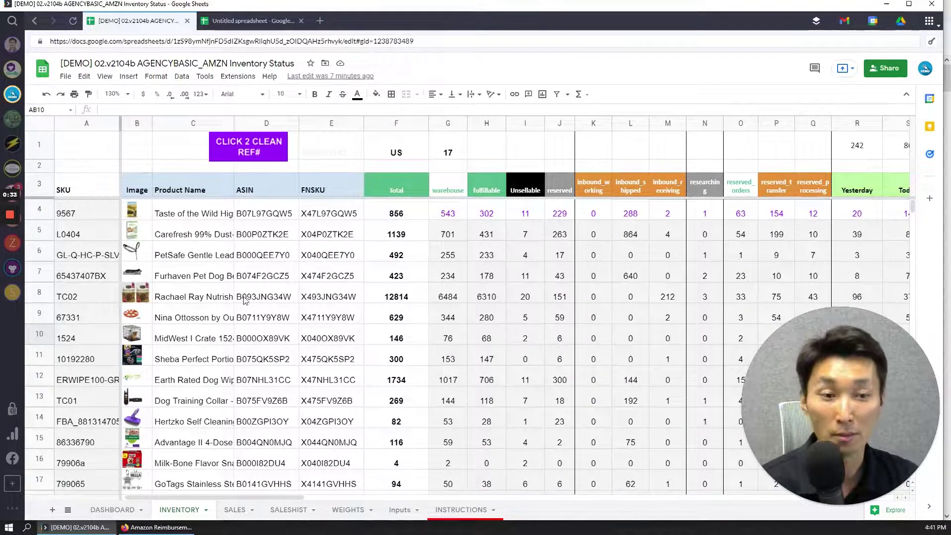
click(257, 26)
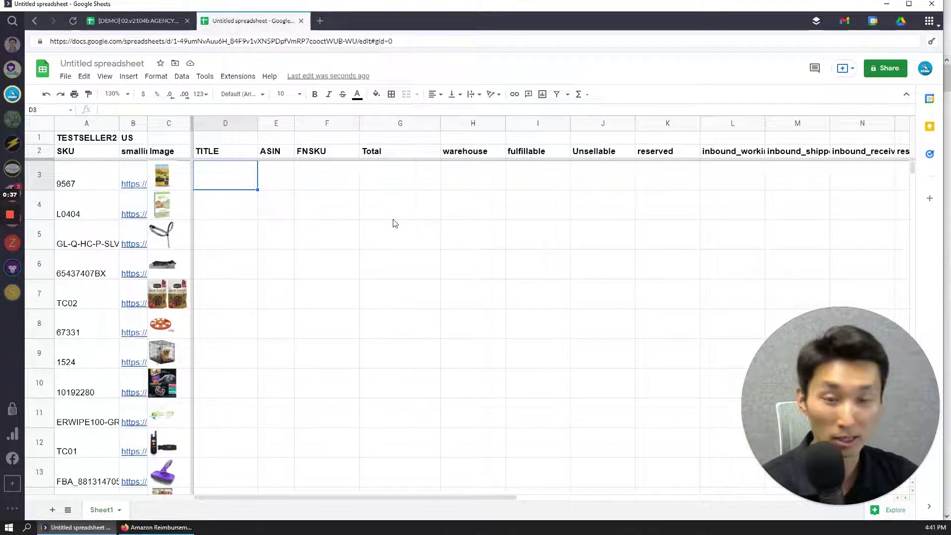
key(Up)
key(Left)
key(Left)
key(Left)
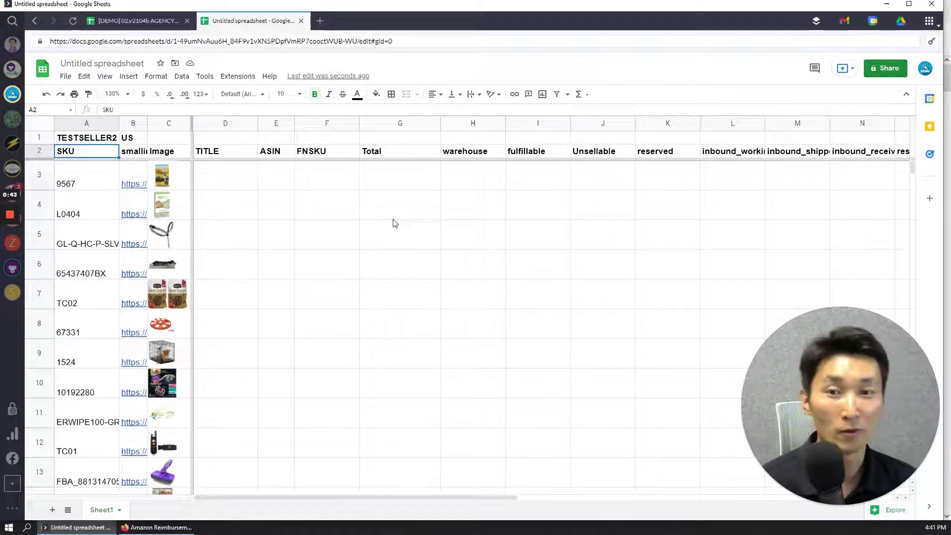
key(Down)
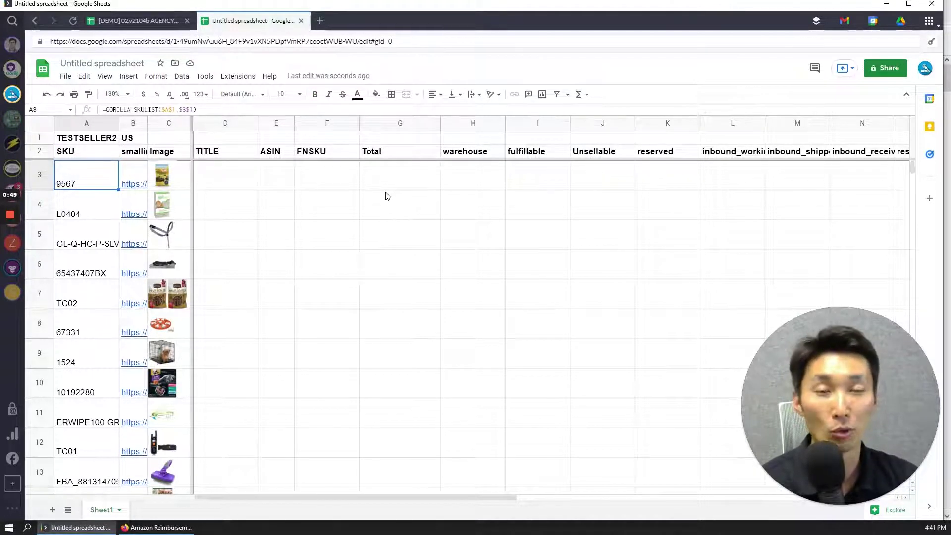
click(224, 199)
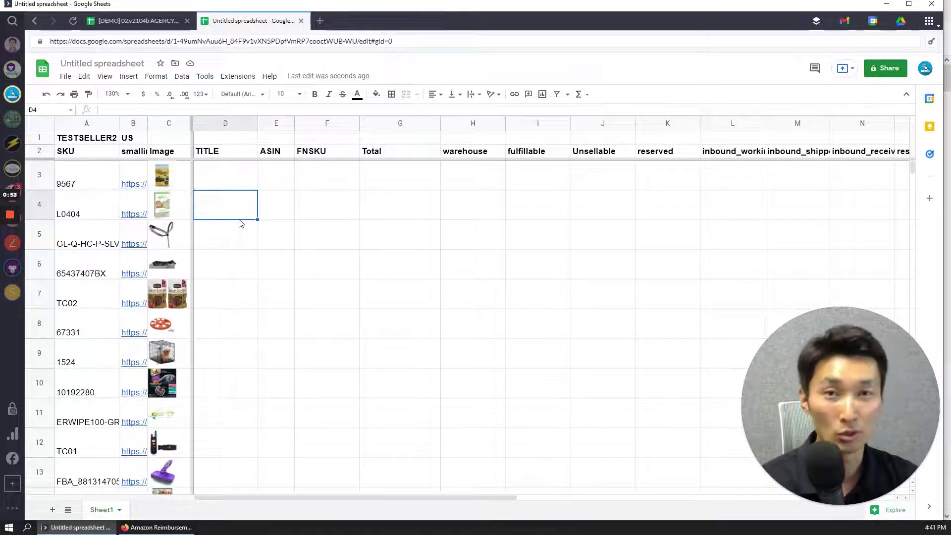
click(229, 179)
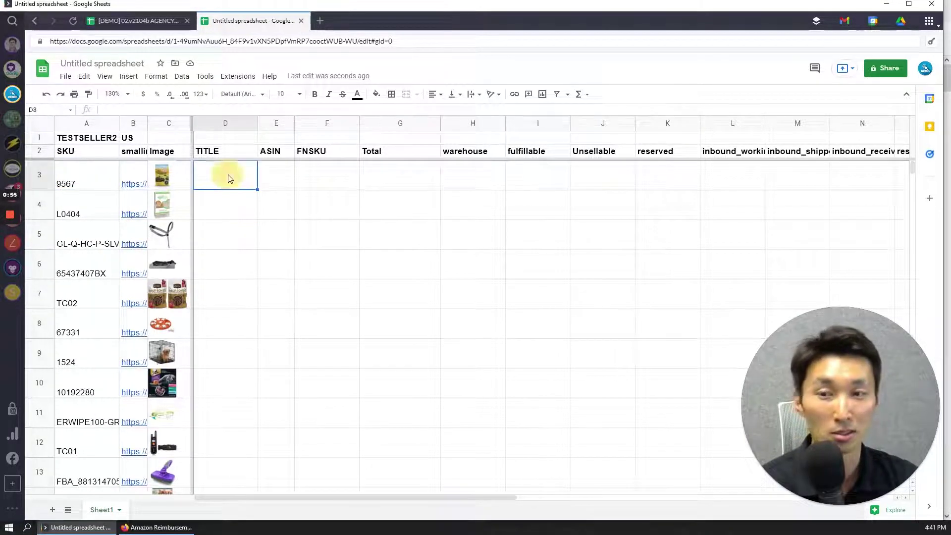
click(106, 174)
key(Up)
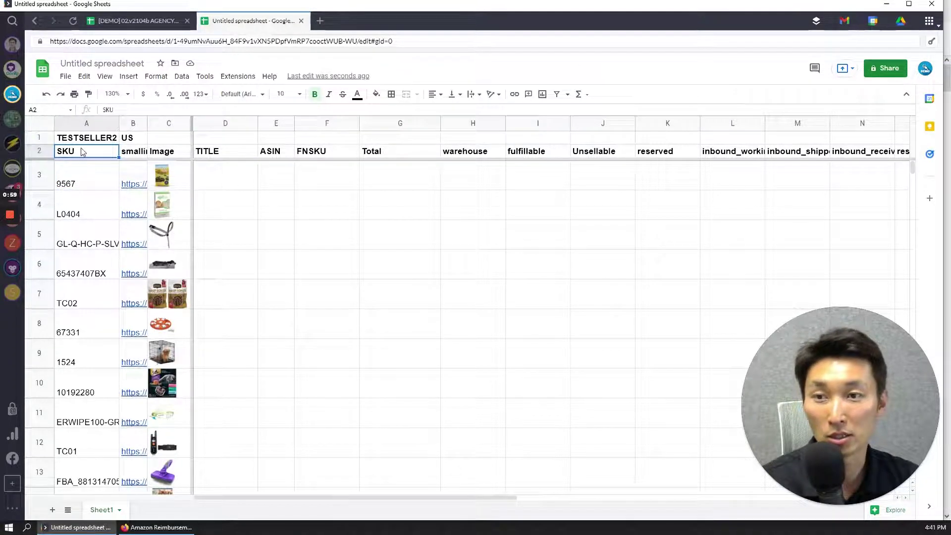
drag(81, 151, 714, 151)
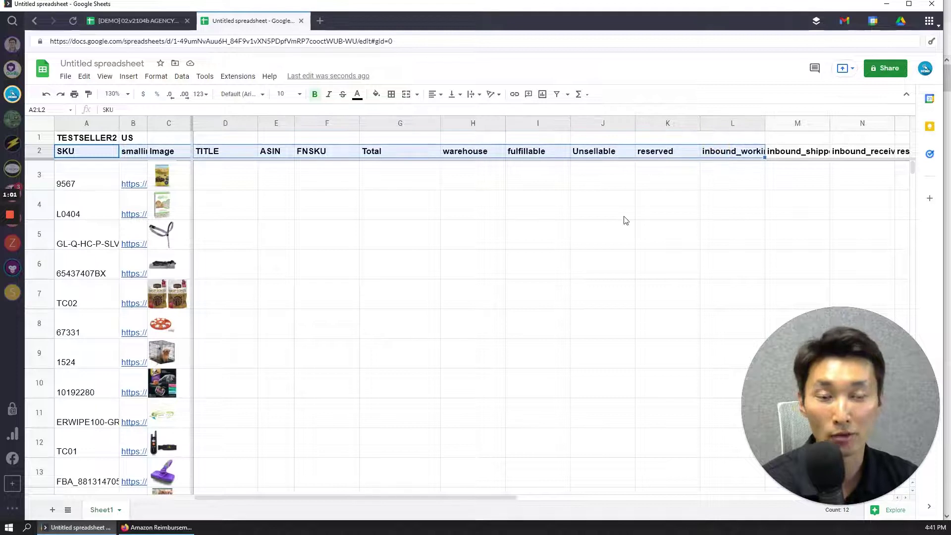
click(539, 203)
click(139, 21)
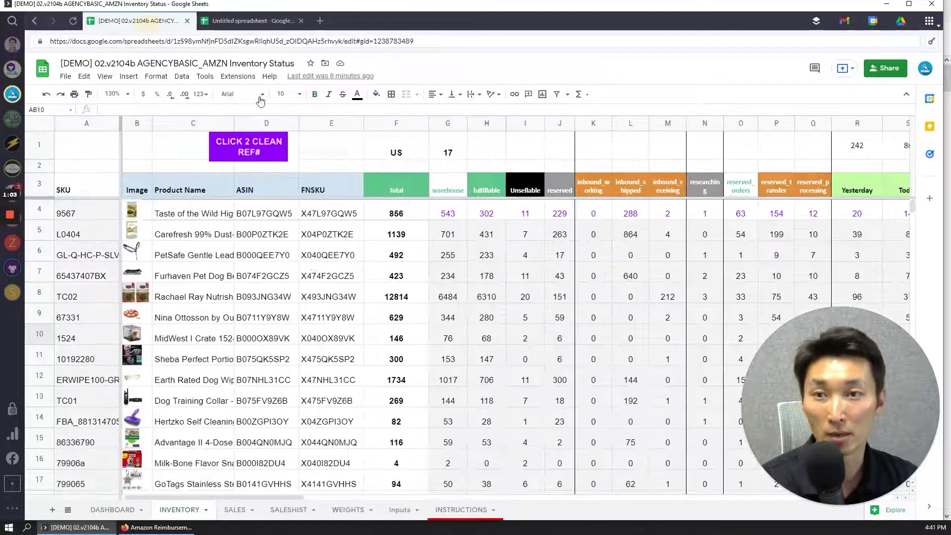
click(488, 275)
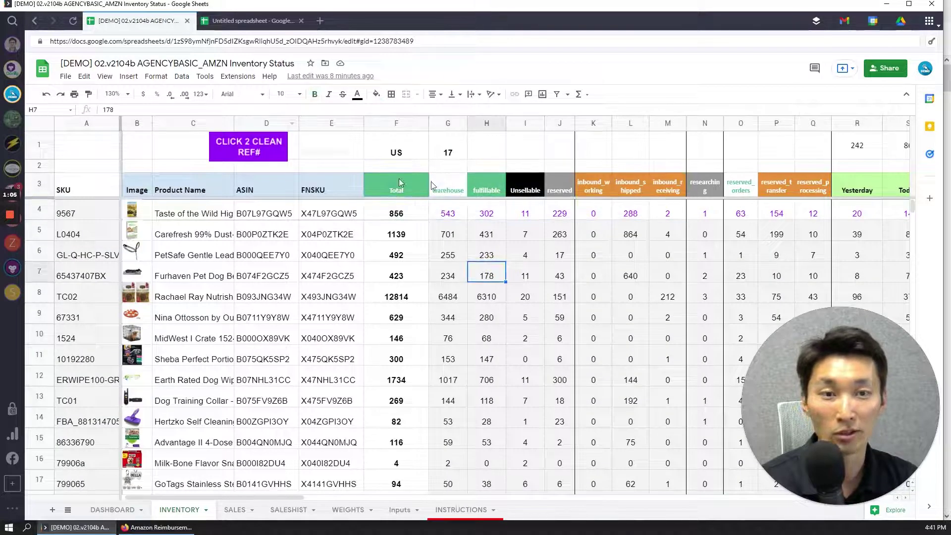
click(231, 24)
click(283, 218)
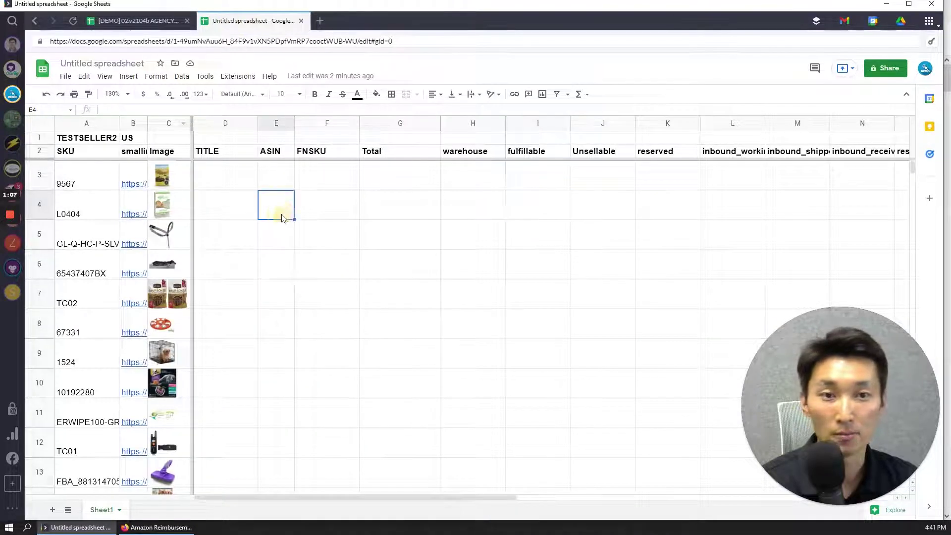
click(57, 183)
key(Return)
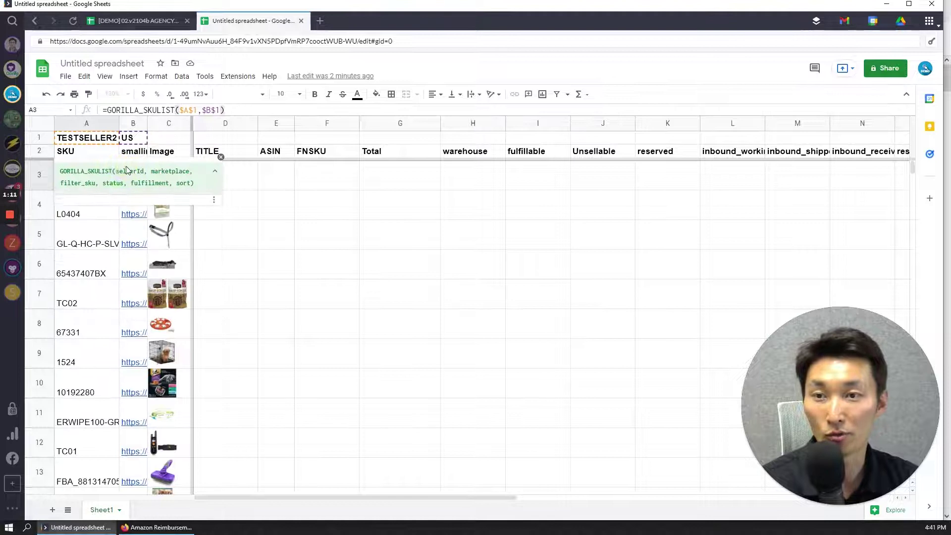
- Inspect A3's existing SKU-list formula, then delete it
click(326, 210)
click(92, 181)
key(Return)
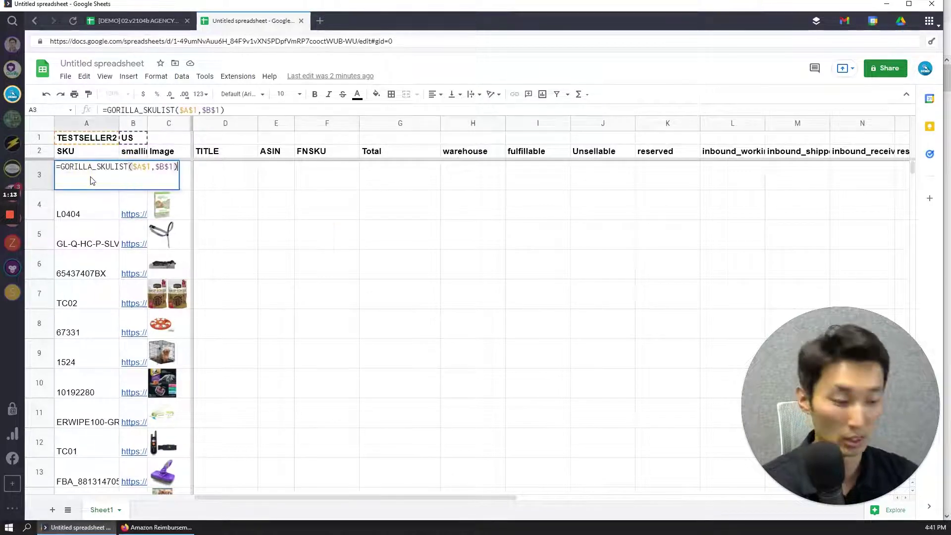
key(Escape)
key(Delete)
- Re-enter =GORILLA_SKULIST in A3 using absolute seller cell A1 and marketplace cell B1
text(=g)
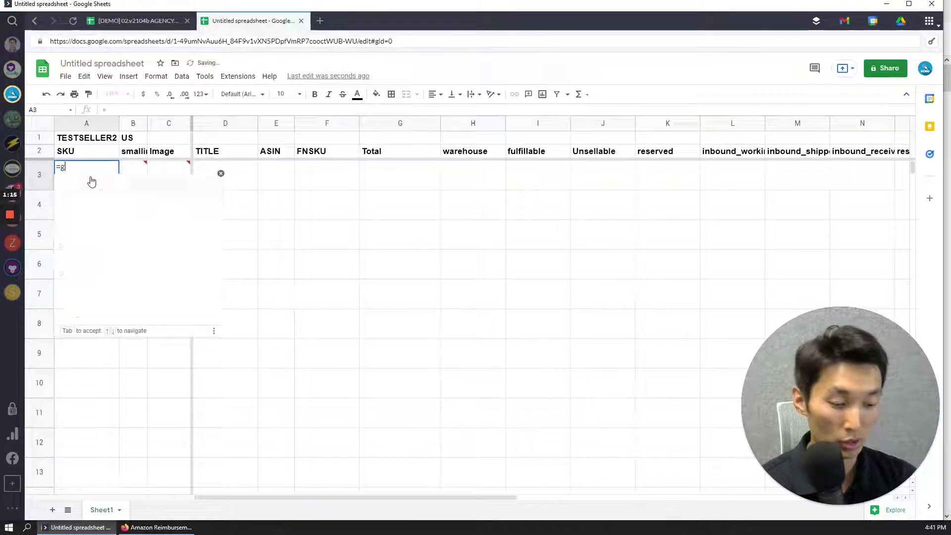
text(orilla)
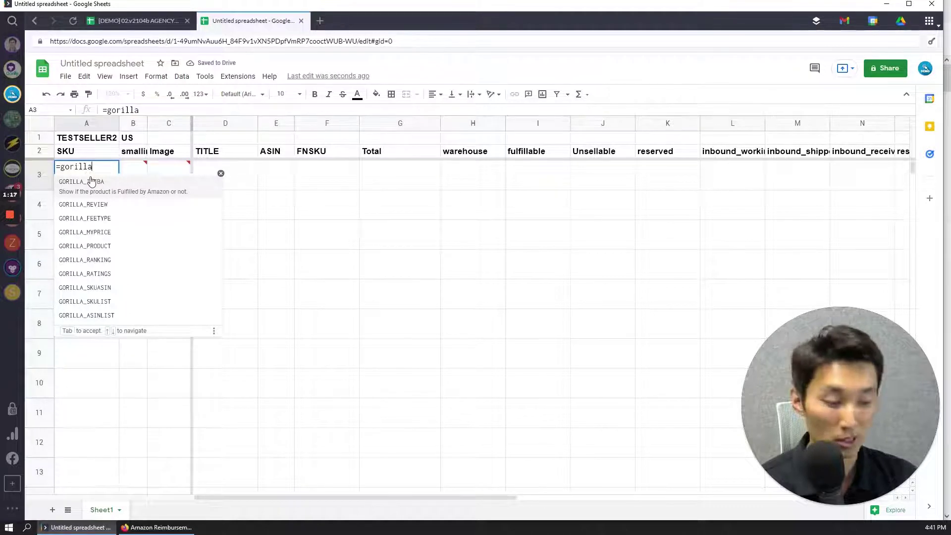
text(_skuli)
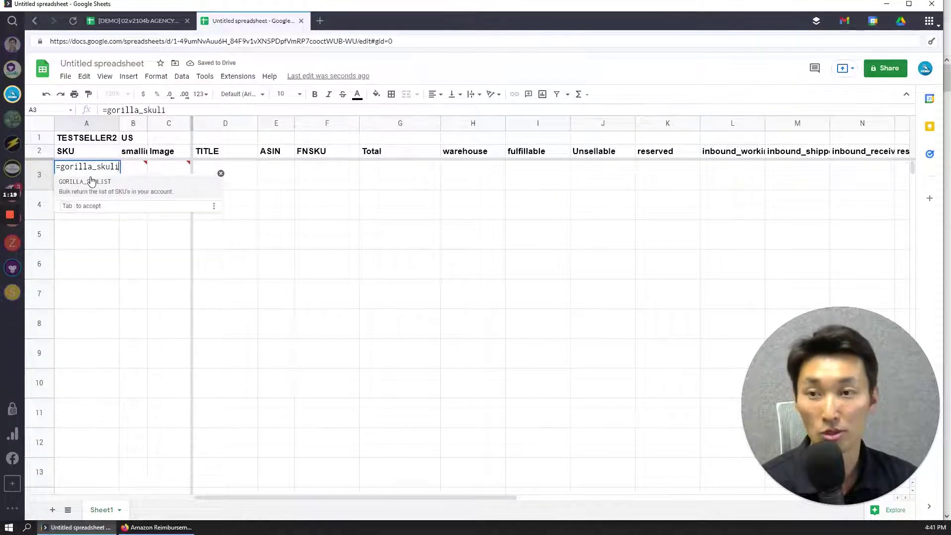
key(Tab)
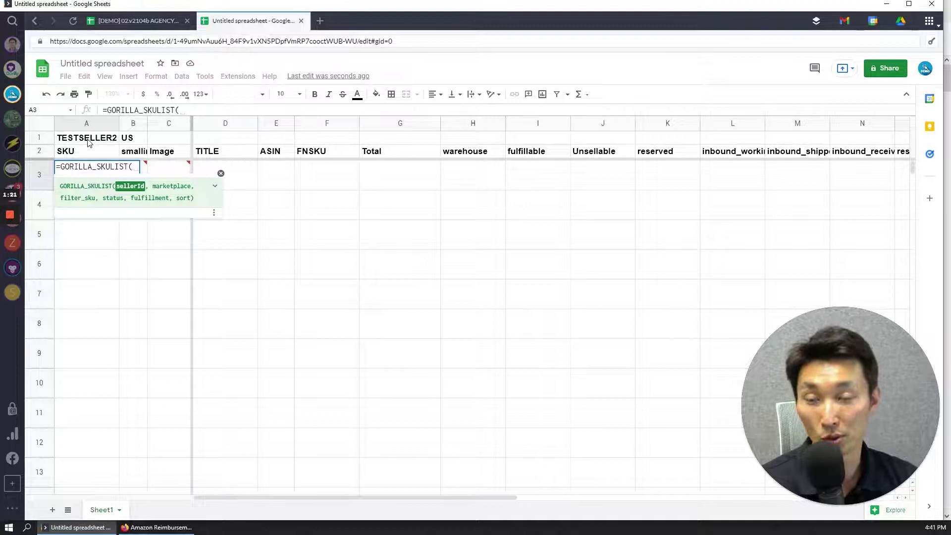
click(89, 142)
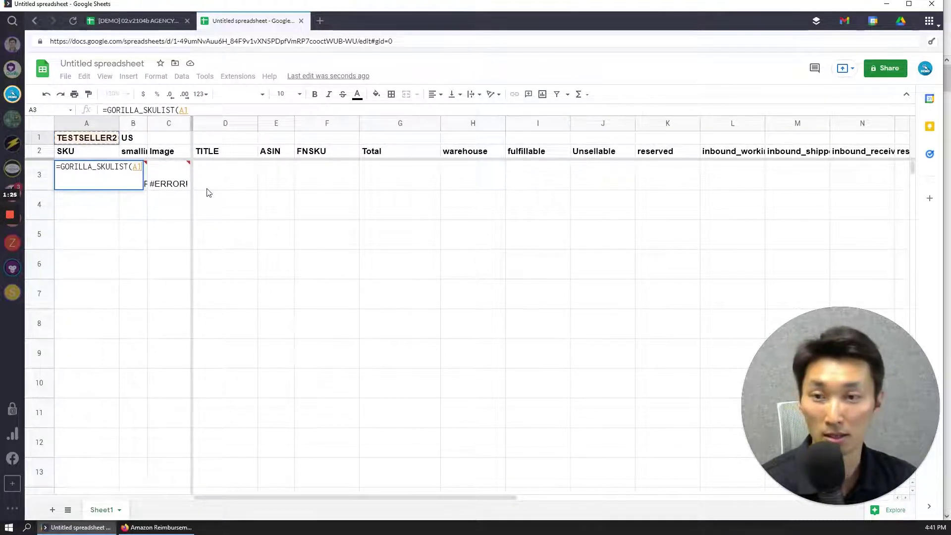
key(F4)
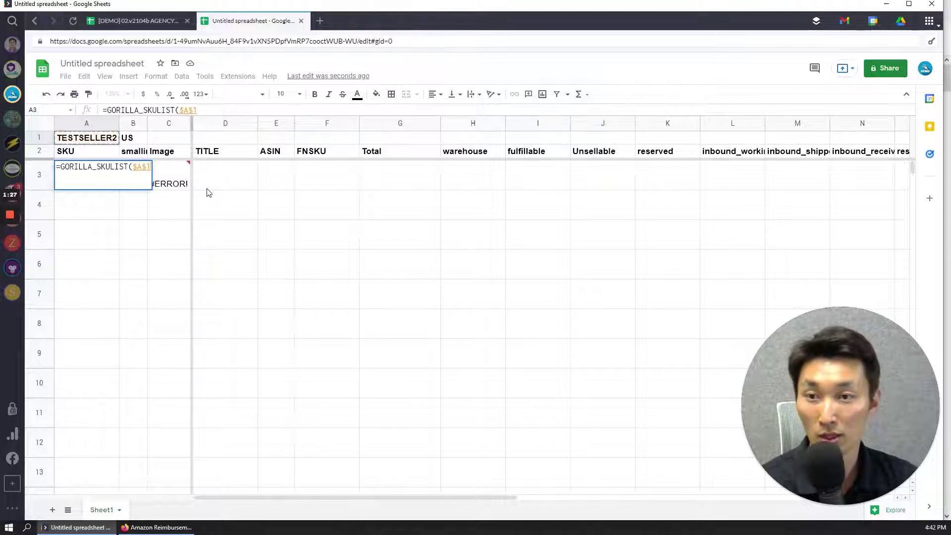
text(,)
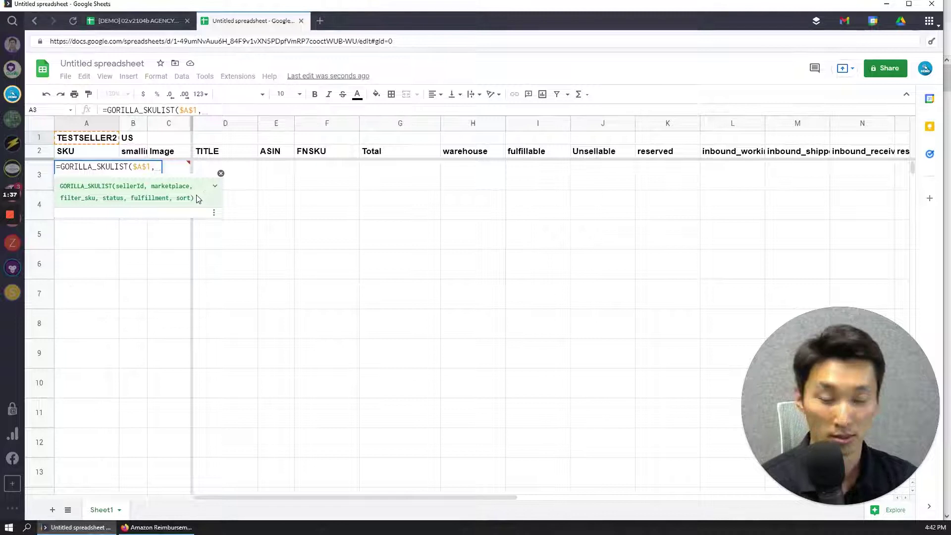
click(133, 140)
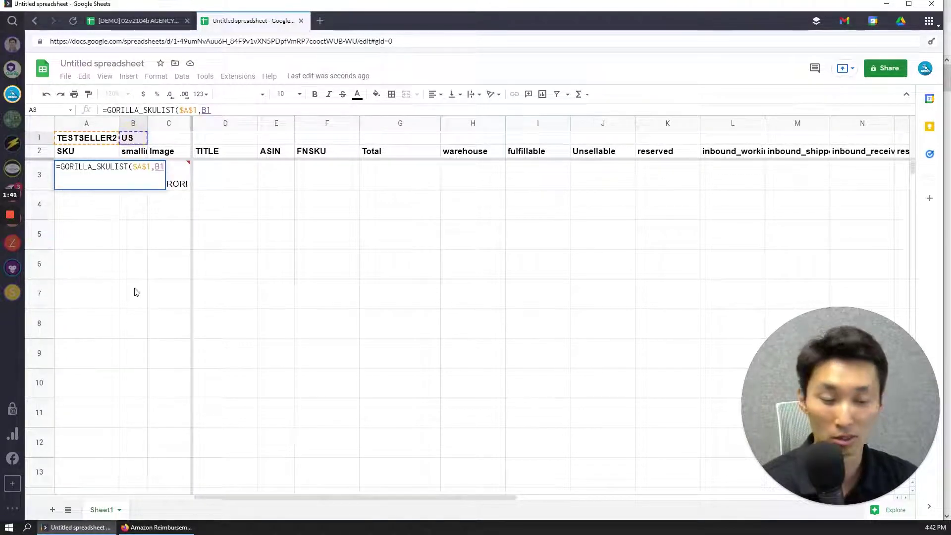
text())
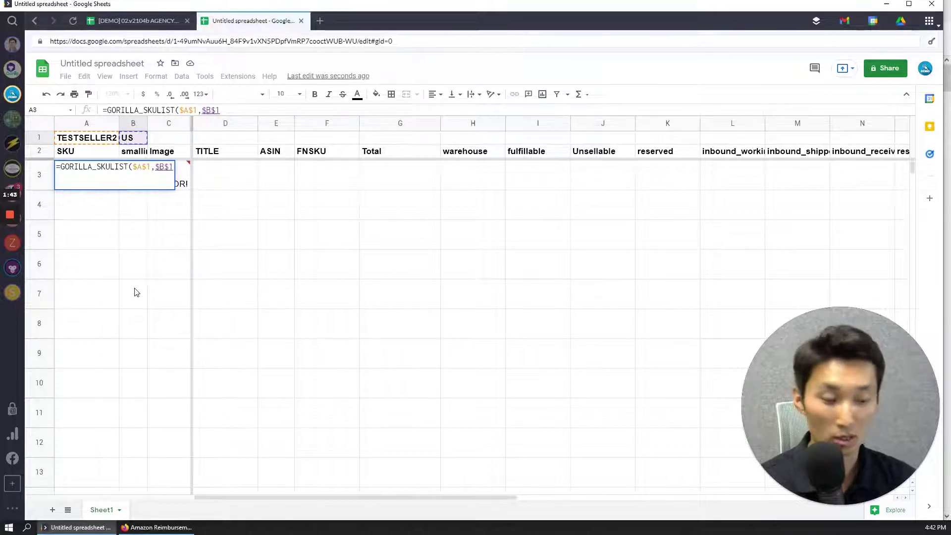
key(Return)
key(Up)
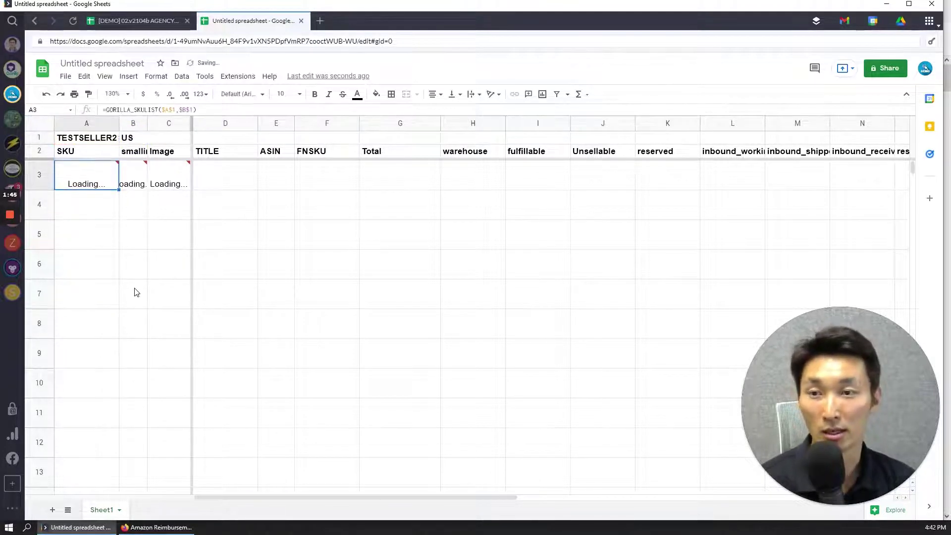
- Review the reloaded SKU list and the existing B3 and C3 formulas
key(Down)
key(Down)
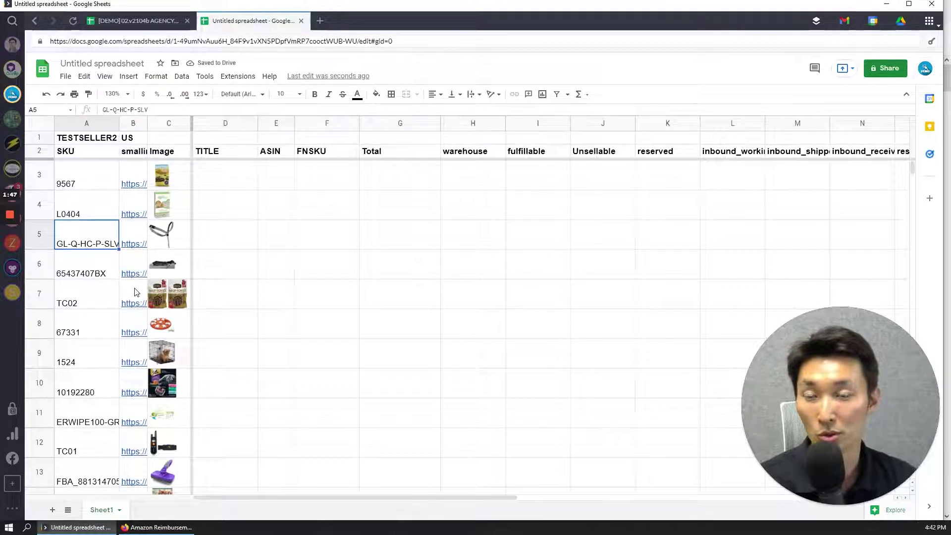
key(Up)
key(Up)
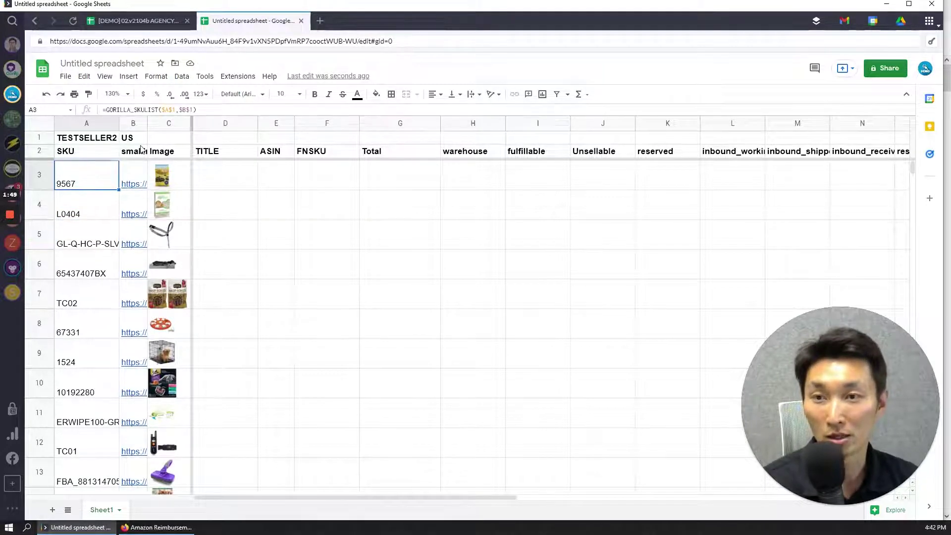
click(135, 175)
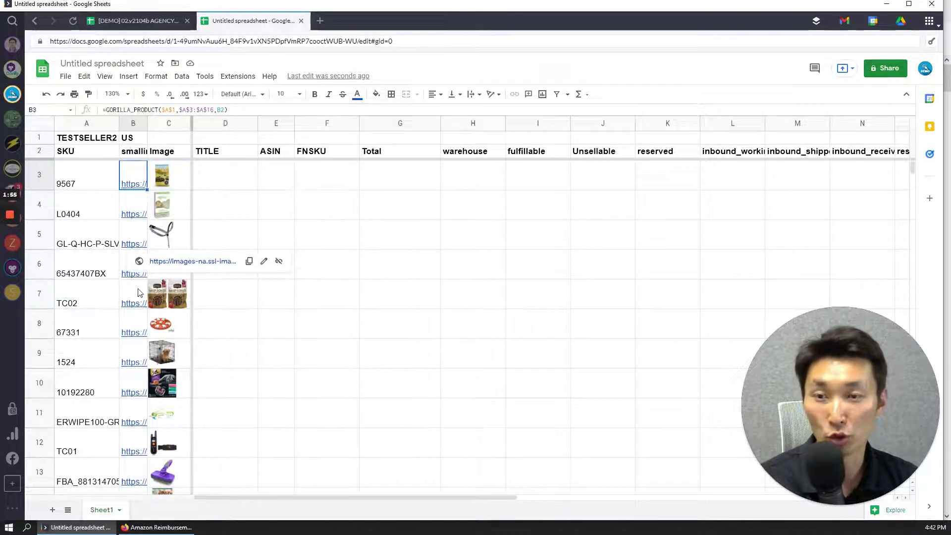
click(165, 200)
key(Down)
key(Up)
key(Up)
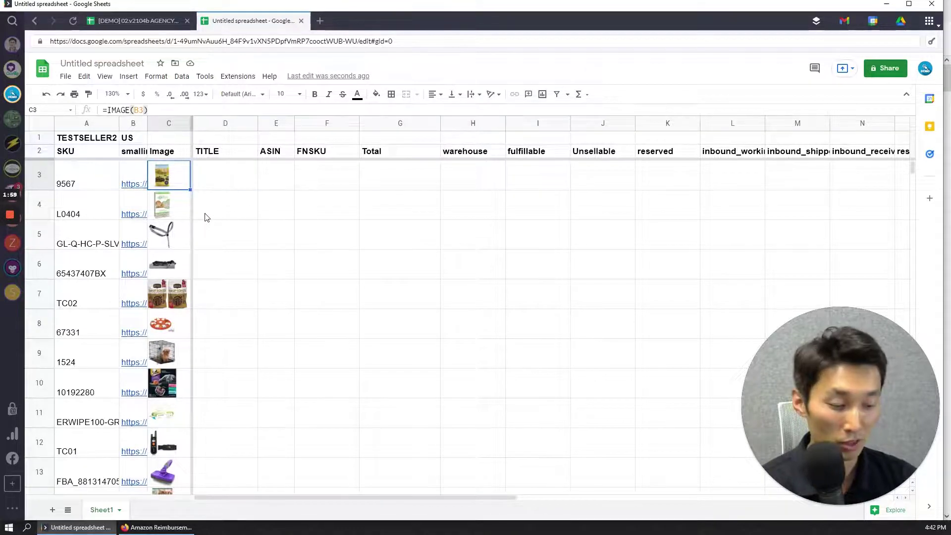
- Enter =IMAGE(B3) in C3 to display the product thumbnail
text(=image)
key(Tab)
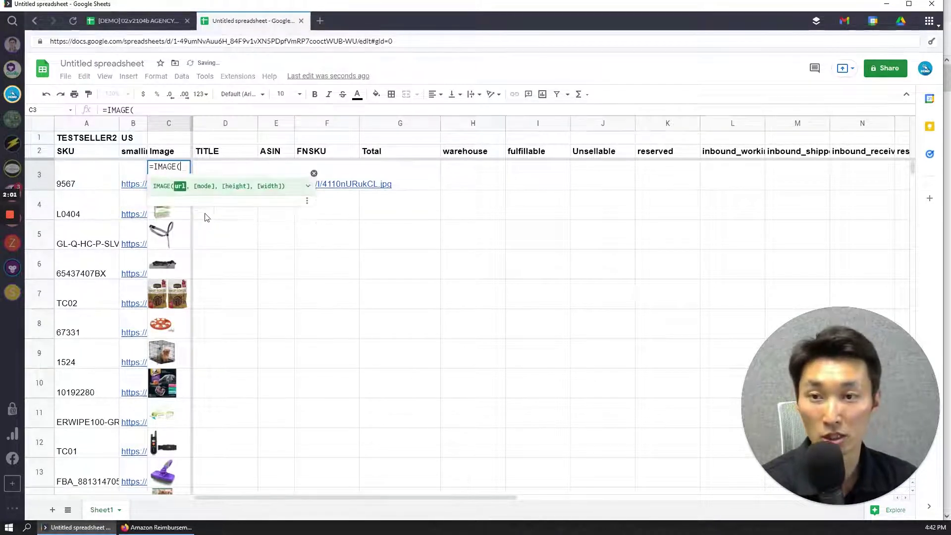
click(134, 170)
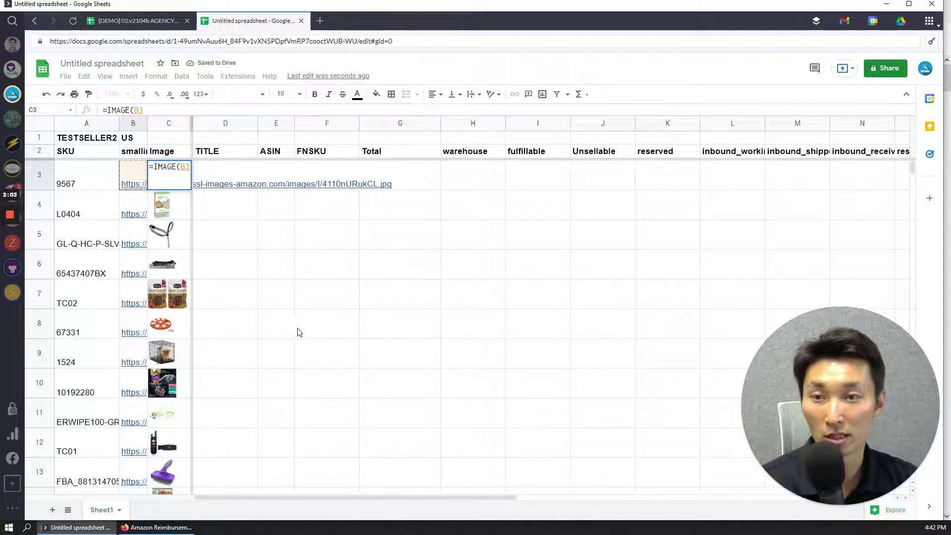
text())
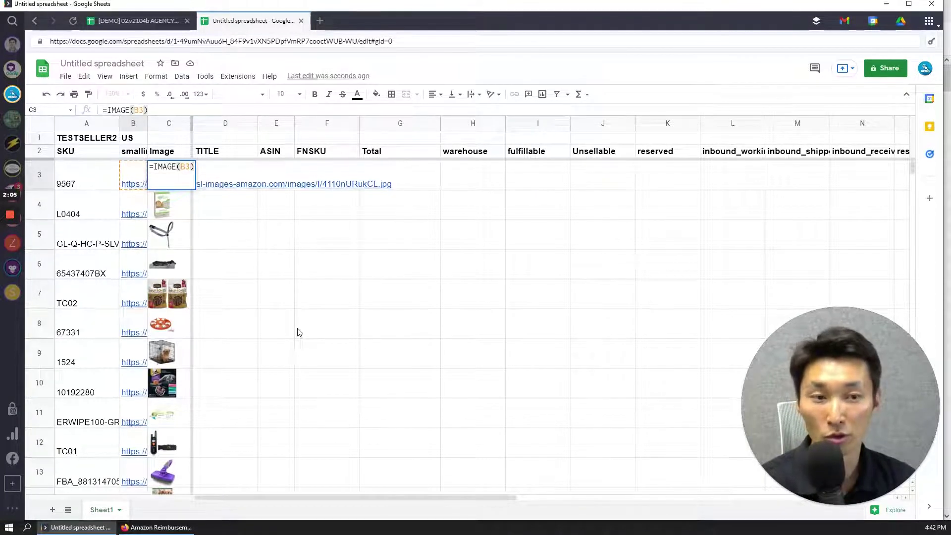
key(ctrl+Return)
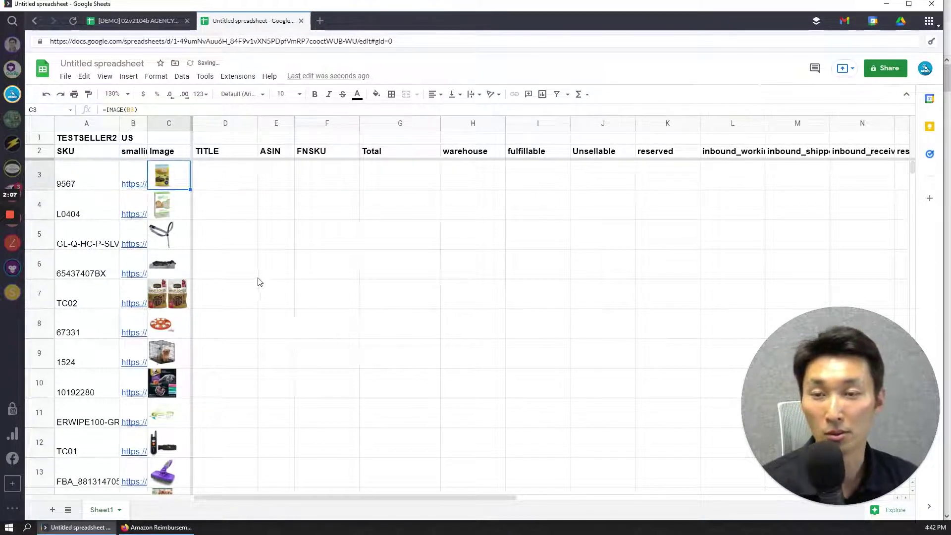
click(255, 186)
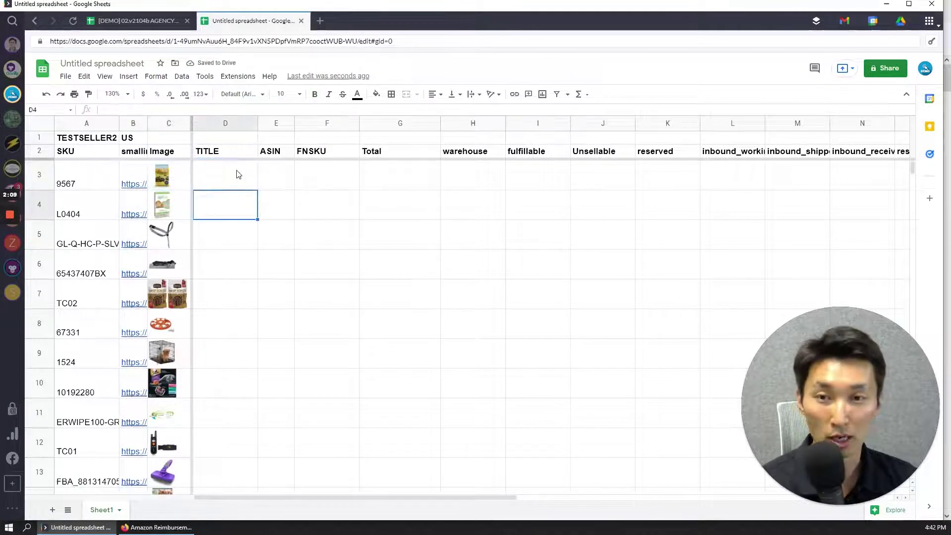
- Build D3's GORILLA_PRODUCT formula from seller A1, SKU range $A$3:$A$16 and TITLE header D2
click(237, 174)
text(=gorilla)
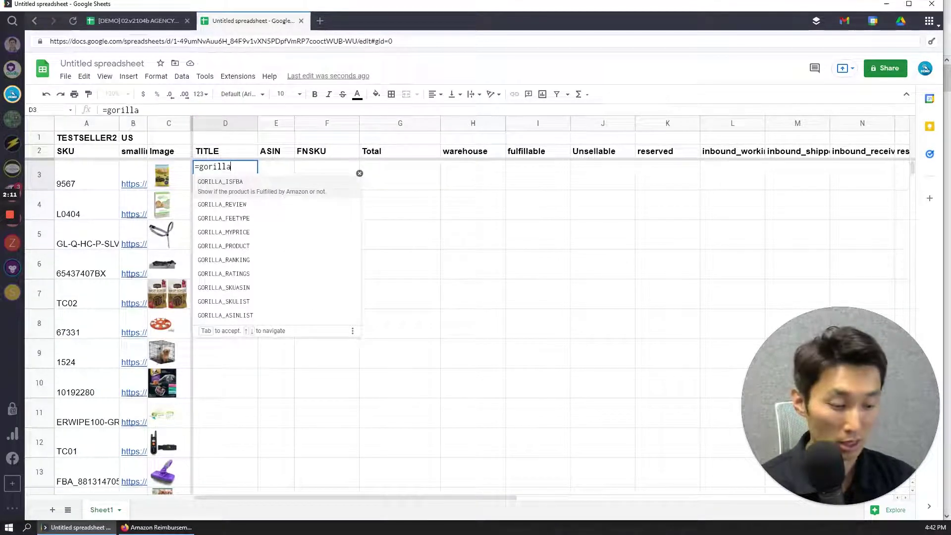
text(_p)
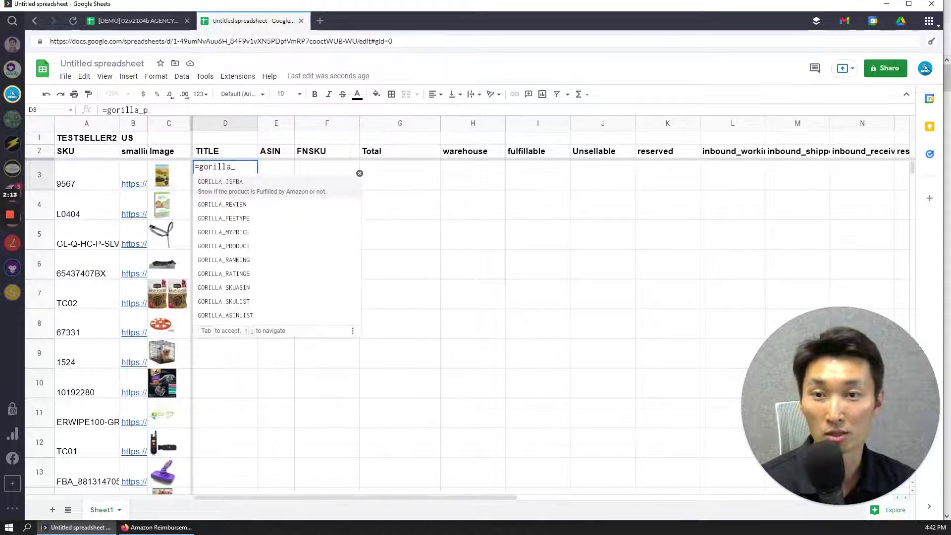
text(prod)
key(Tab)
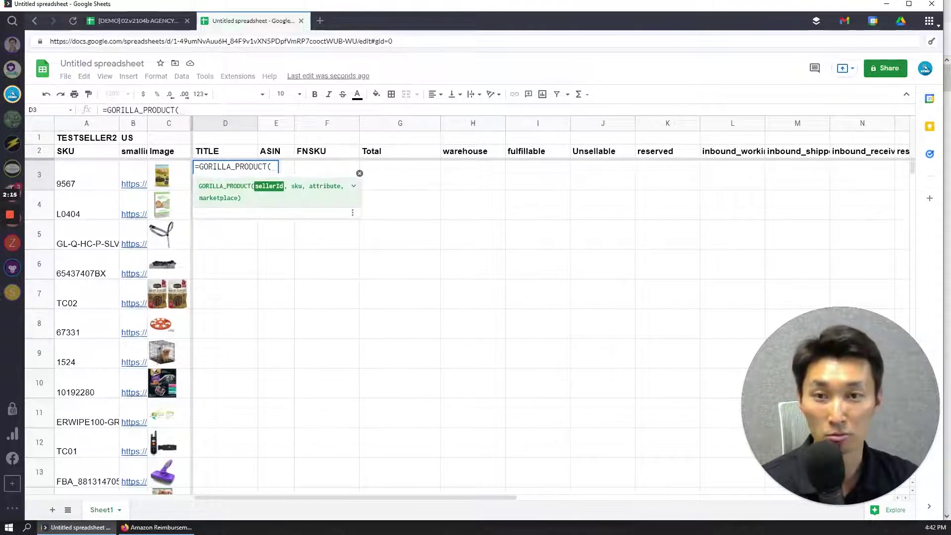
click(96, 144)
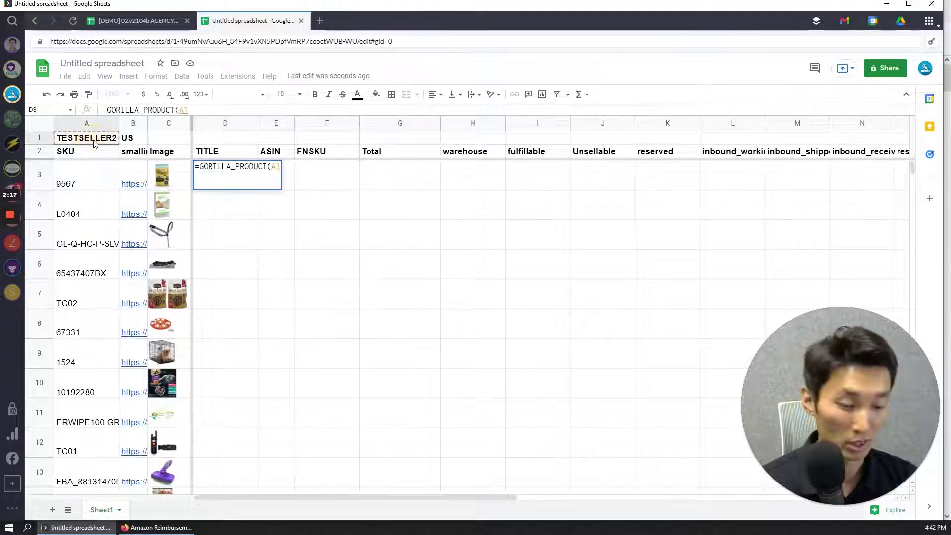
text($A$1,)
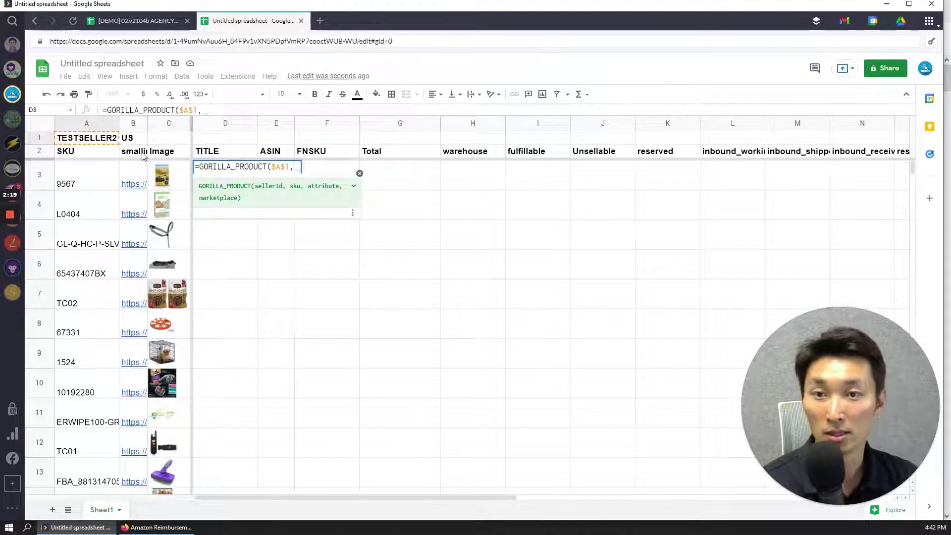
click(102, 171)
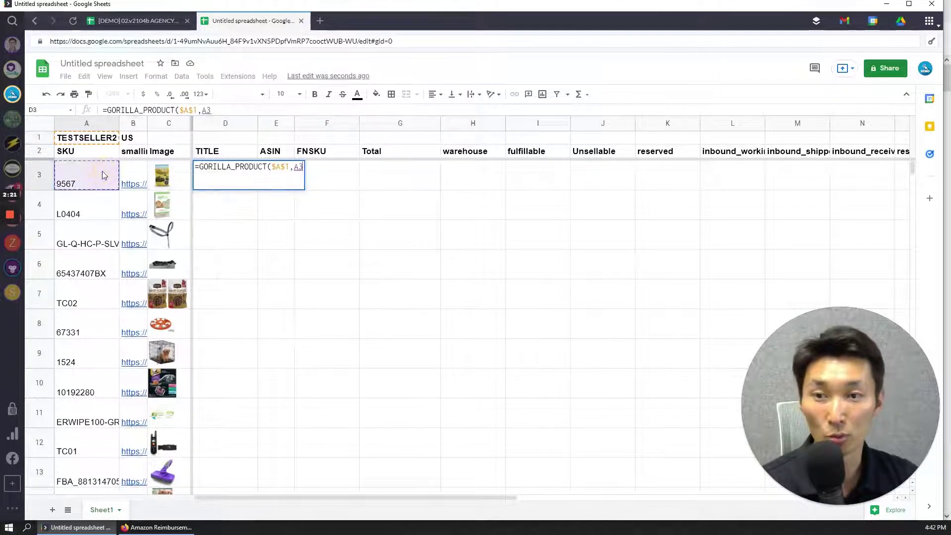
key(shift+Down)
key(shift+Down)
key(shift+Down)
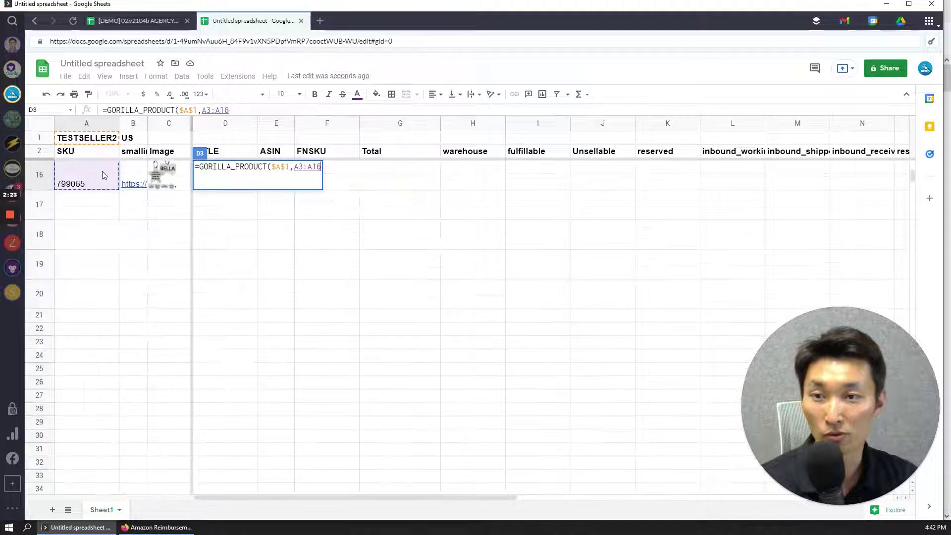
scroll(100, 247, up, 2)
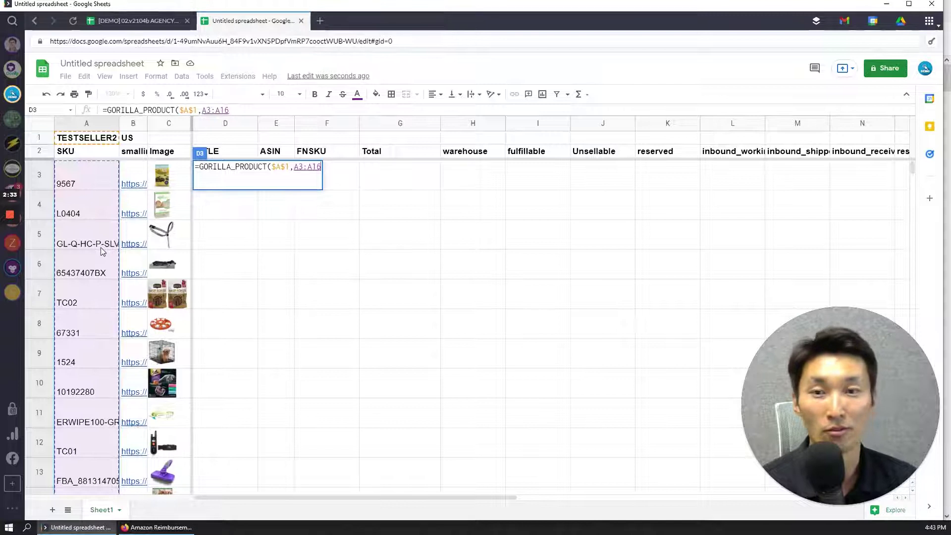
key(F4)
text($A$16,)
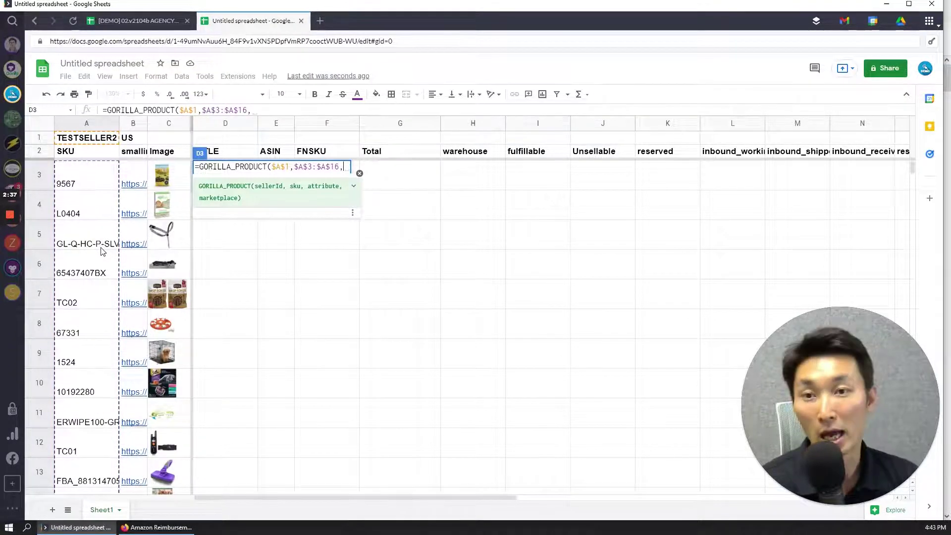
click(223, 155)
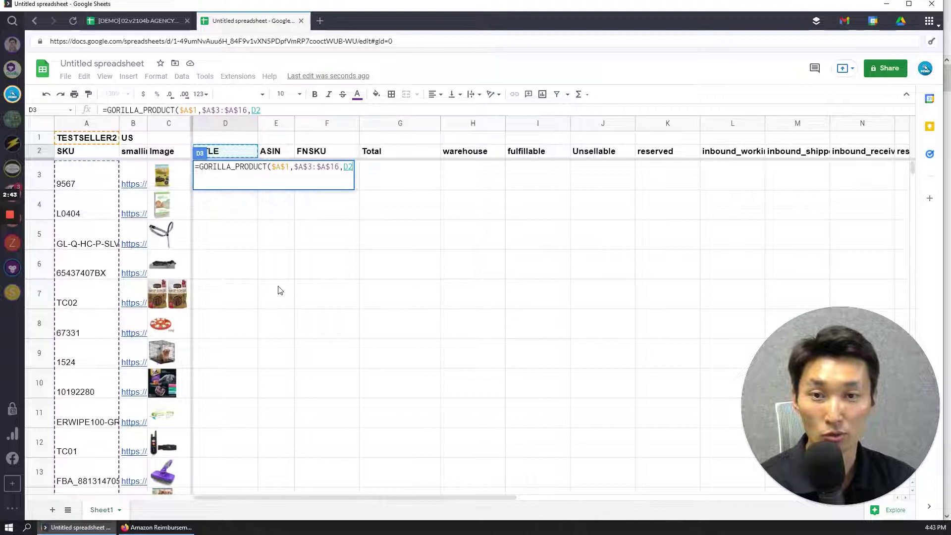
- Close and enter D3's GORILLA_PRODUCT formula, then look over the returned product titles
text())
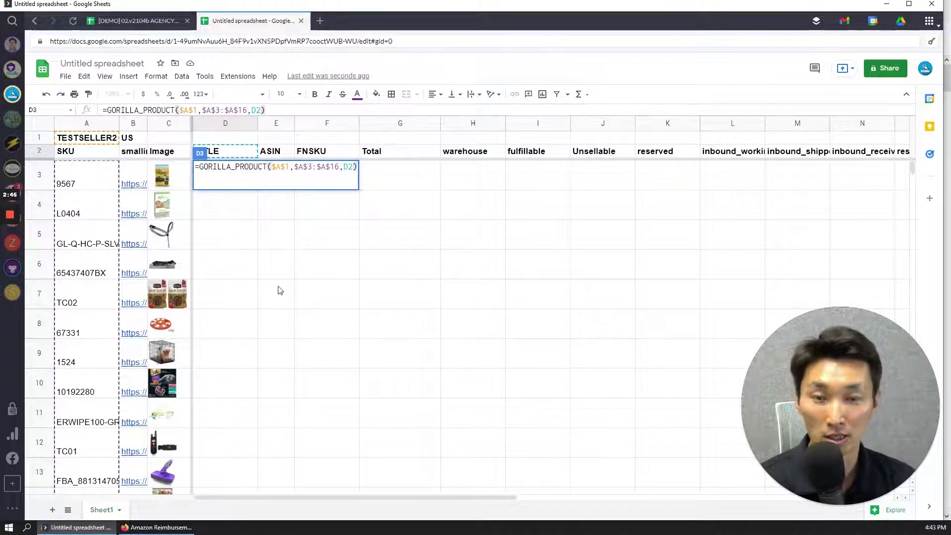
key(Return)
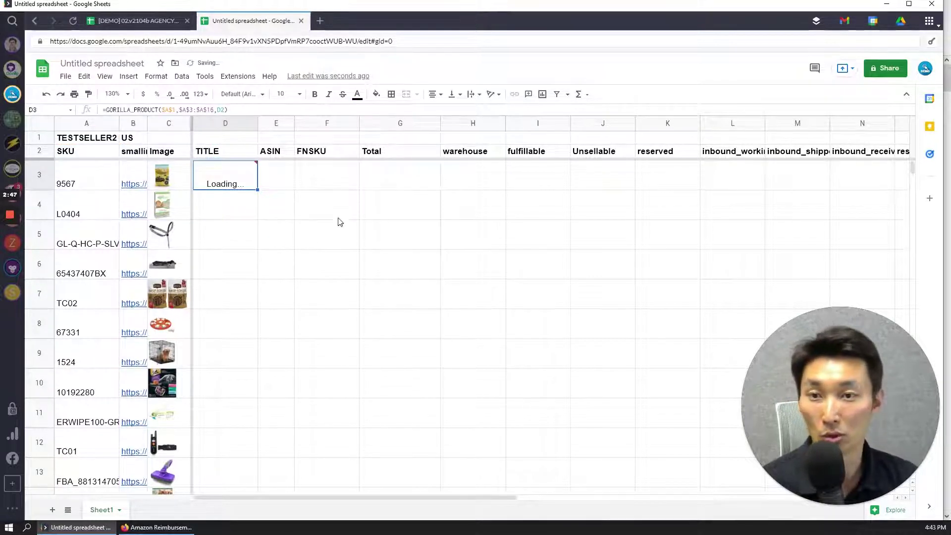
shift+click(240, 405)
click(213, 179)
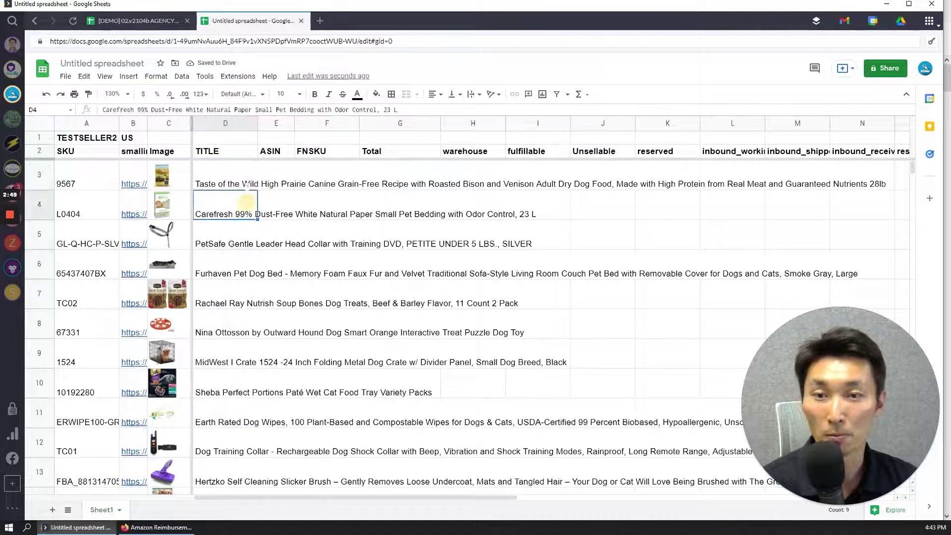
click(276, 175)
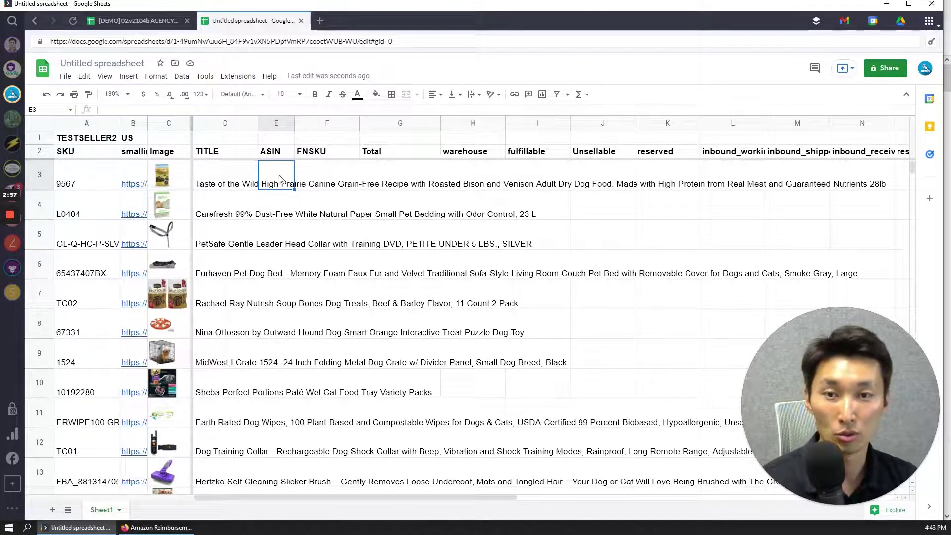
- Enter =GORILLA_SKUASIN($A$1,$A$3:$A$16,"sku2asin") in E3 to list each SKU's ASIN
text(=gorilla)
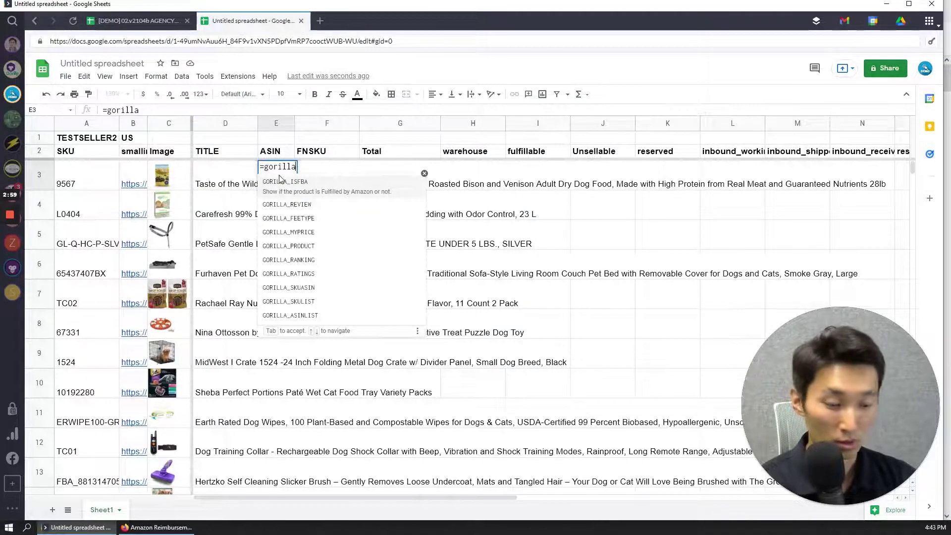
text(_skuas)
key(Tab)
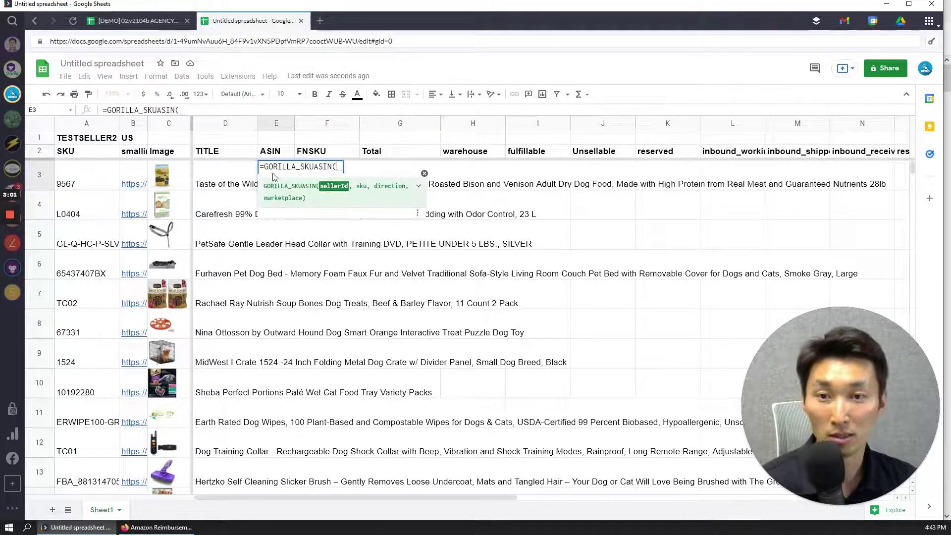
click(91, 140)
key(F4)
text(,)
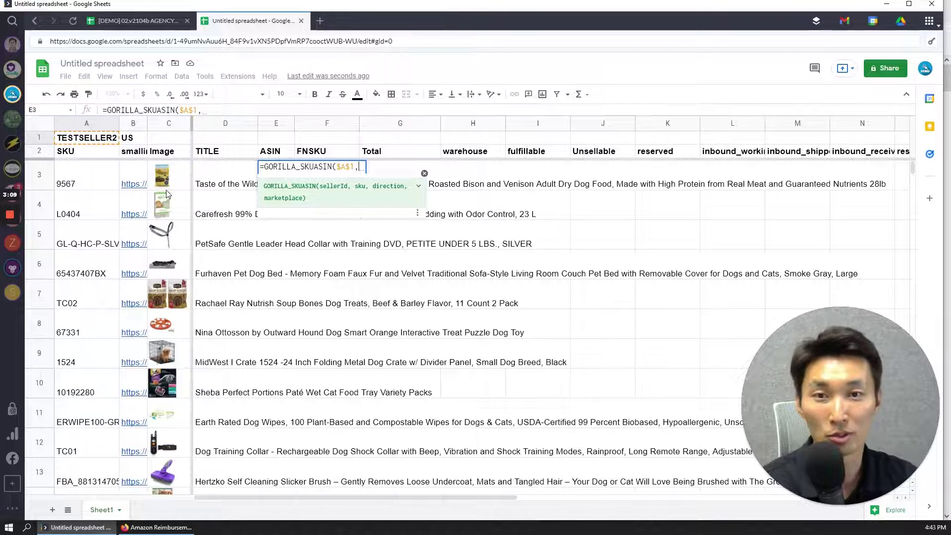
click(102, 174)
key(ctrl+shift+Down)
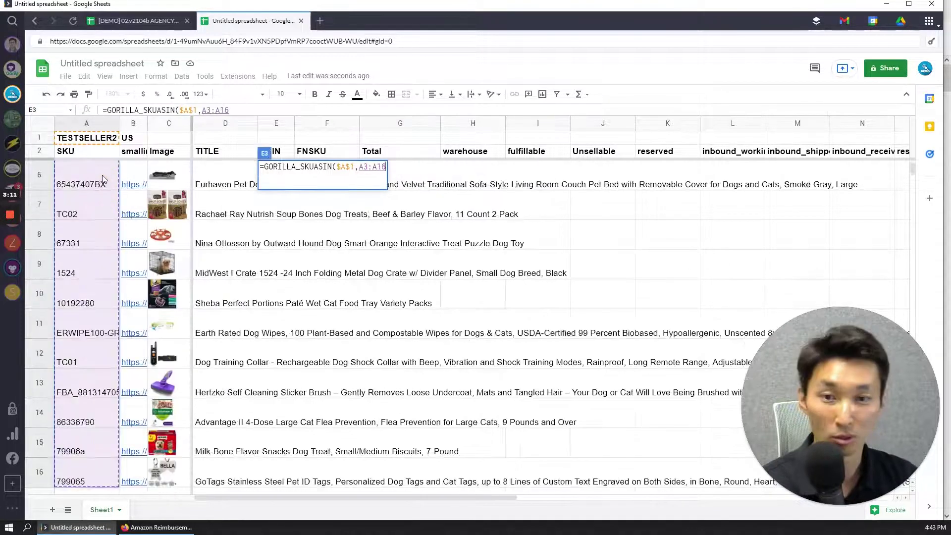
key(F4)
text($A$16,"sku2)
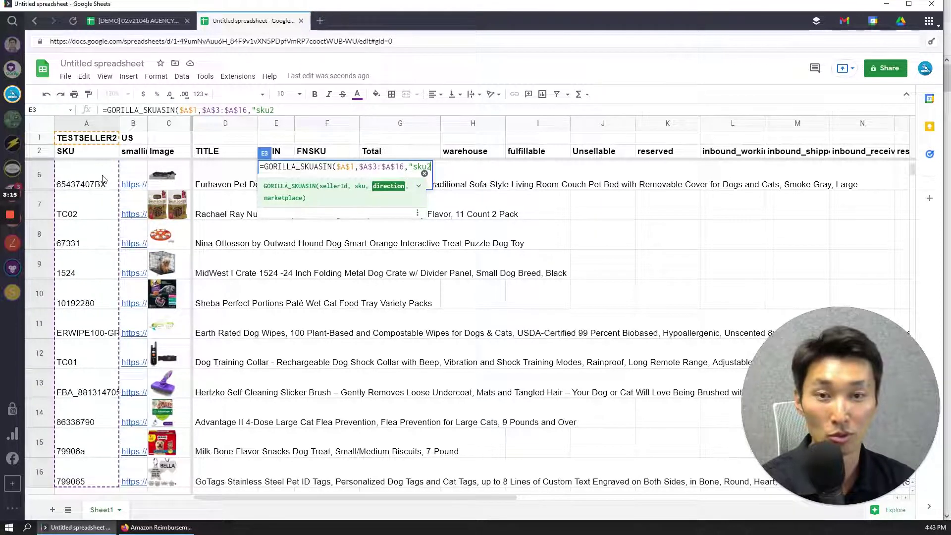
text(asin)
text())
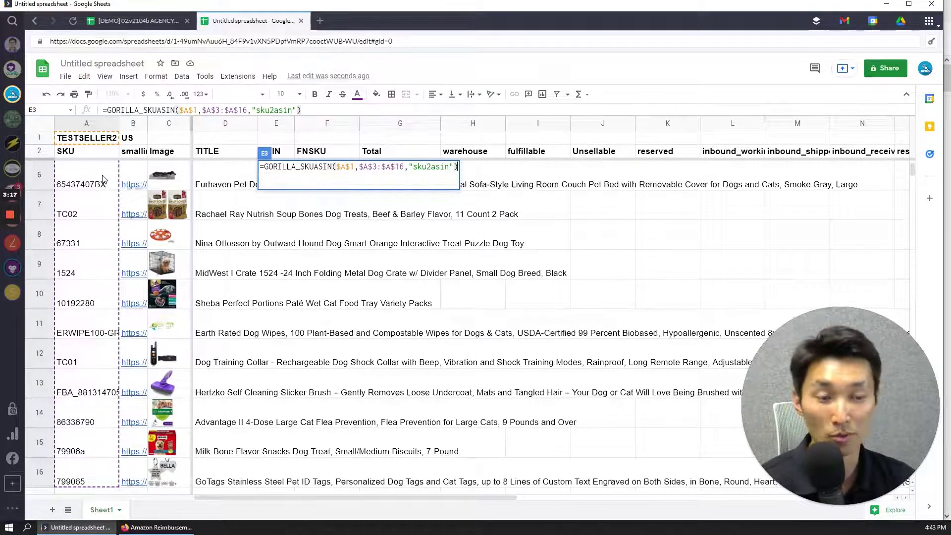
key(Return)
key(Up)
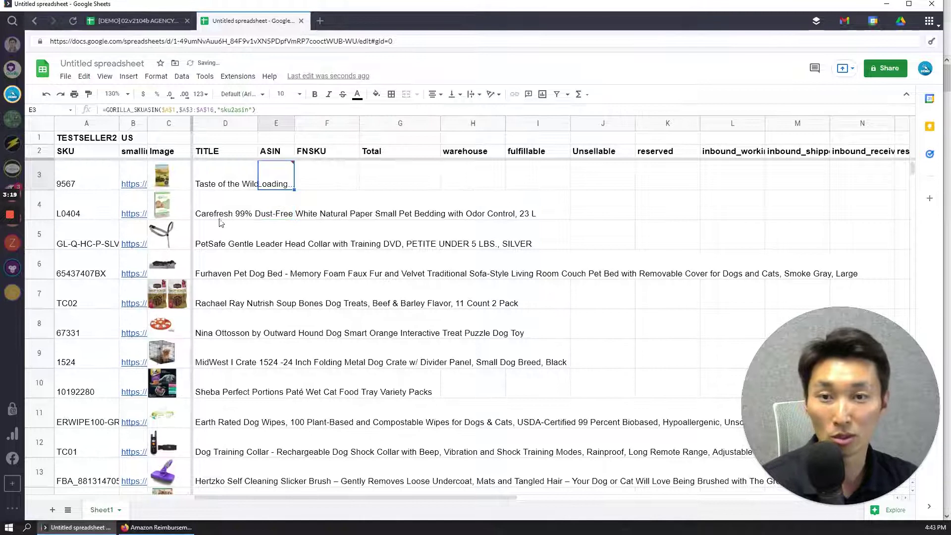
- Reopen E3's formula to review the GORILLA_SKUASIN function help without changes
click(276, 211)
click(270, 176)
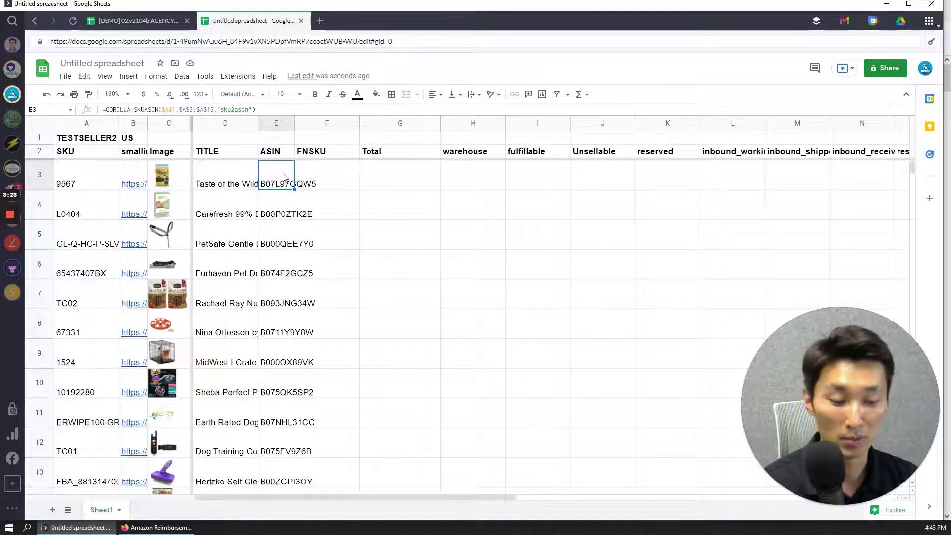
key(Return)
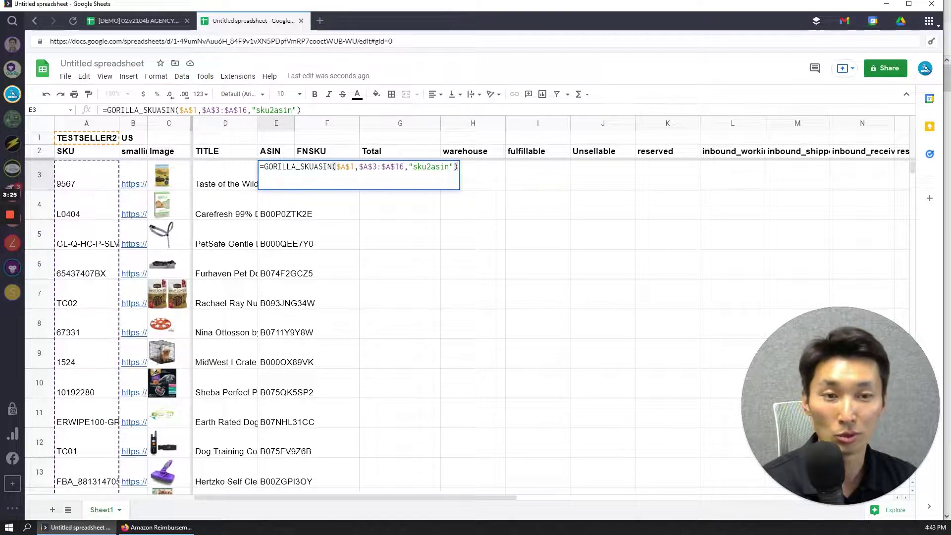
key(Escape)
key(Return)
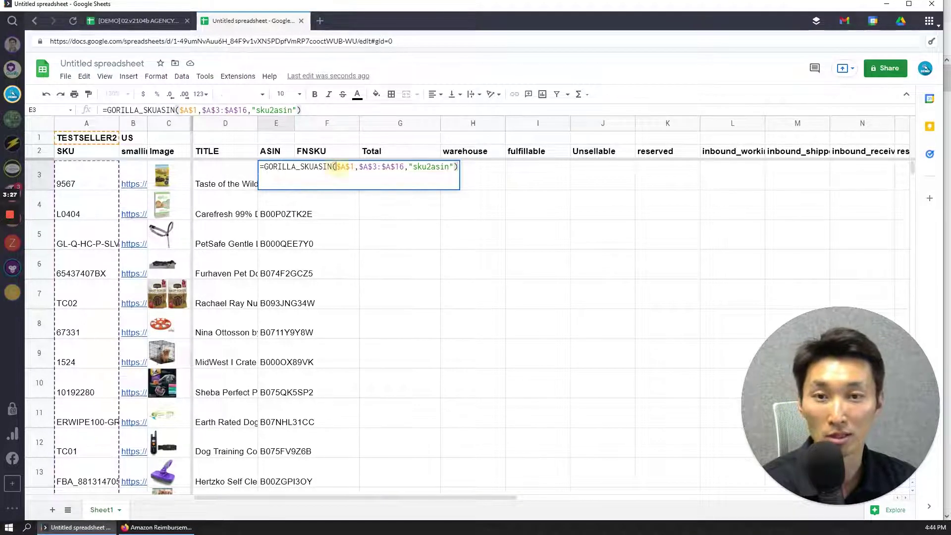
click(419, 186)
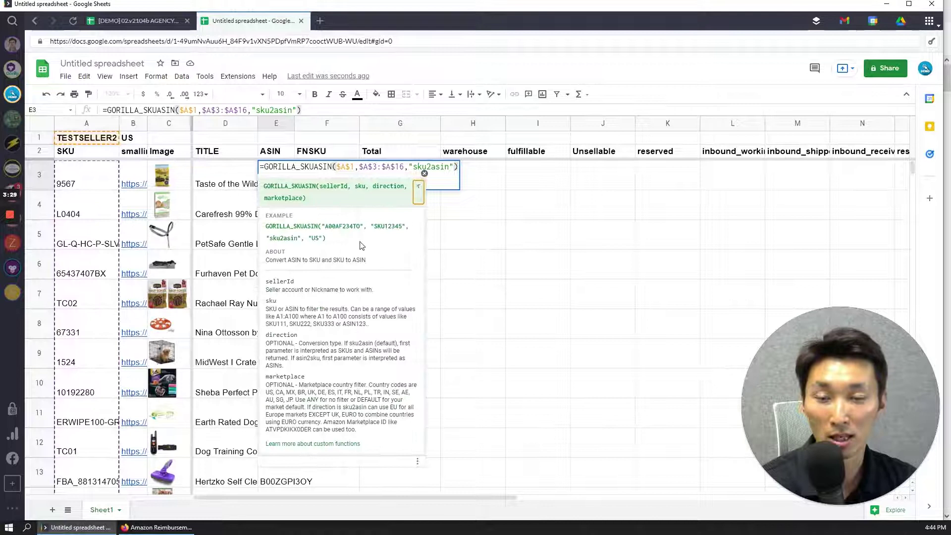
click(418, 187)
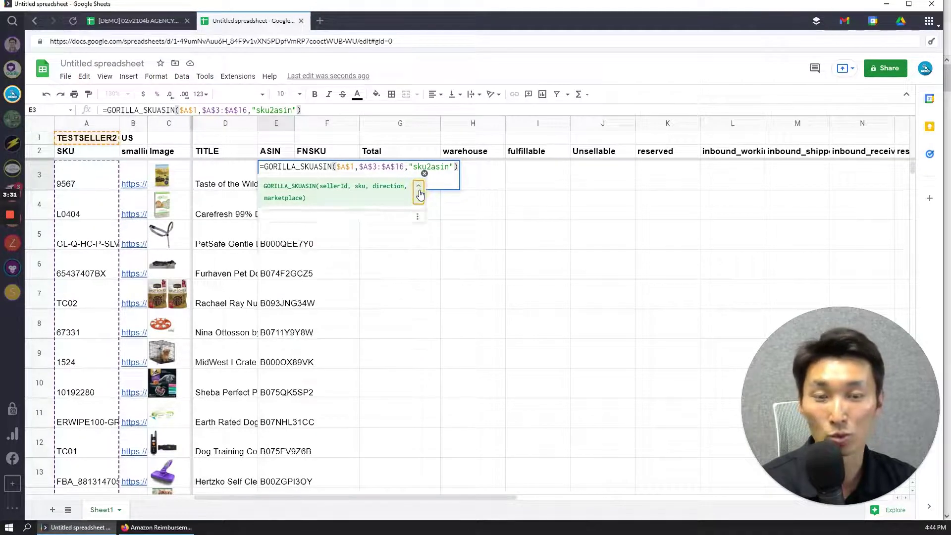
key(Escape)
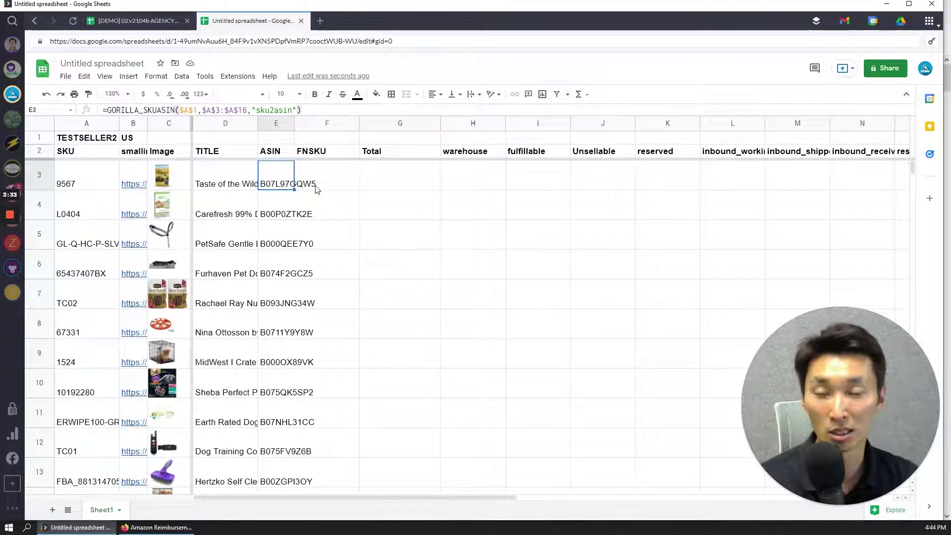
click(252, 184)
key(Right)
key(Right)
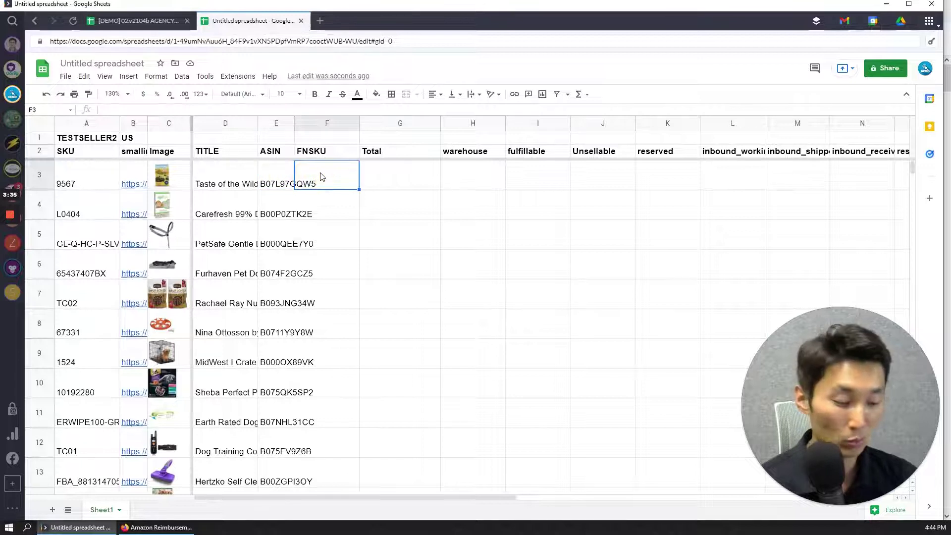
- Enter =GORILLA_SKUFNSKU($A$1,$A$3:$A$16,"sku2fnsku") in F3 to list each SKU's FNSKU
text(=gori)
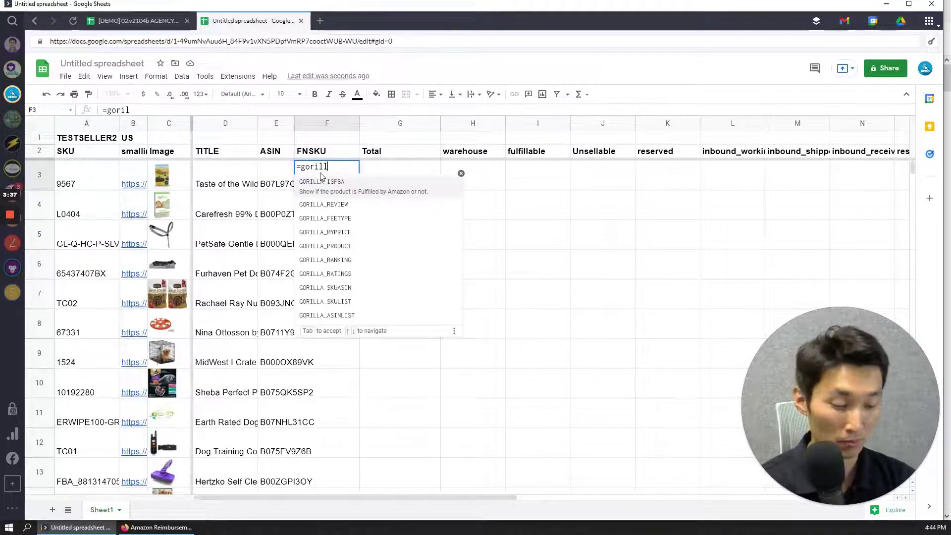
text(la_skufn)
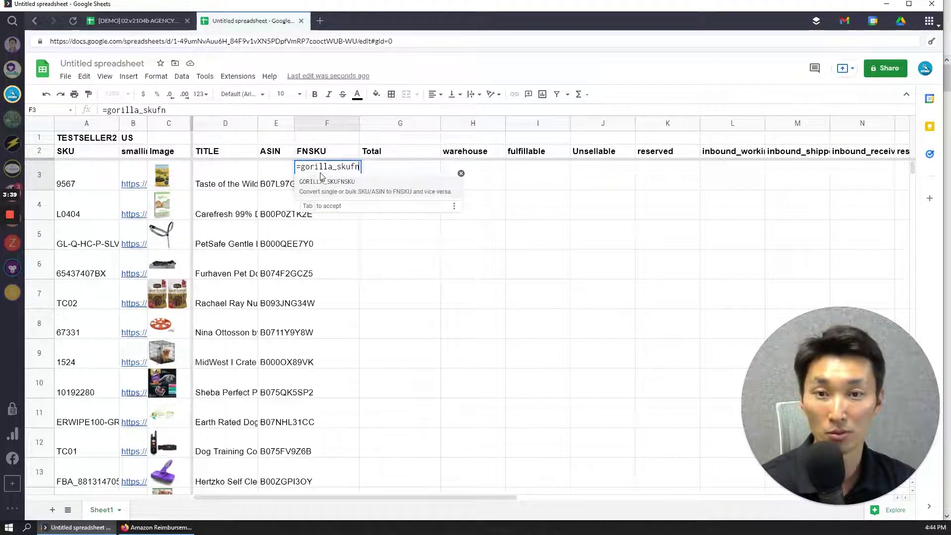
key(Tab)
click(87, 138)
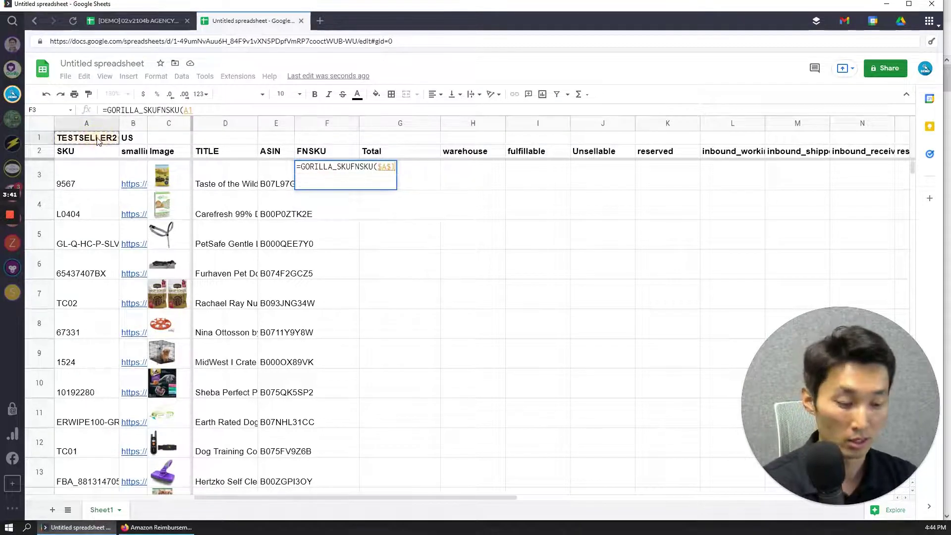
key(F4)
text(,,)
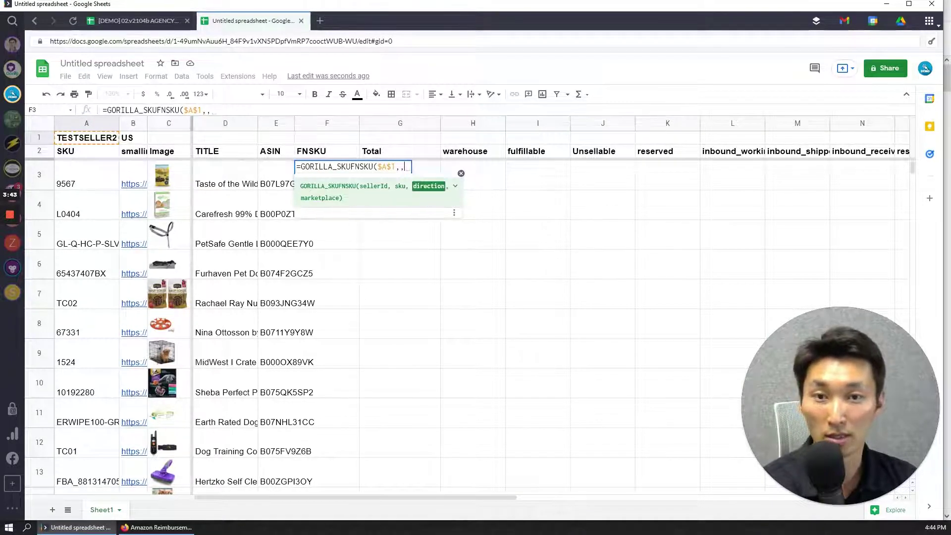
key(BackSpace)
click(76, 178)
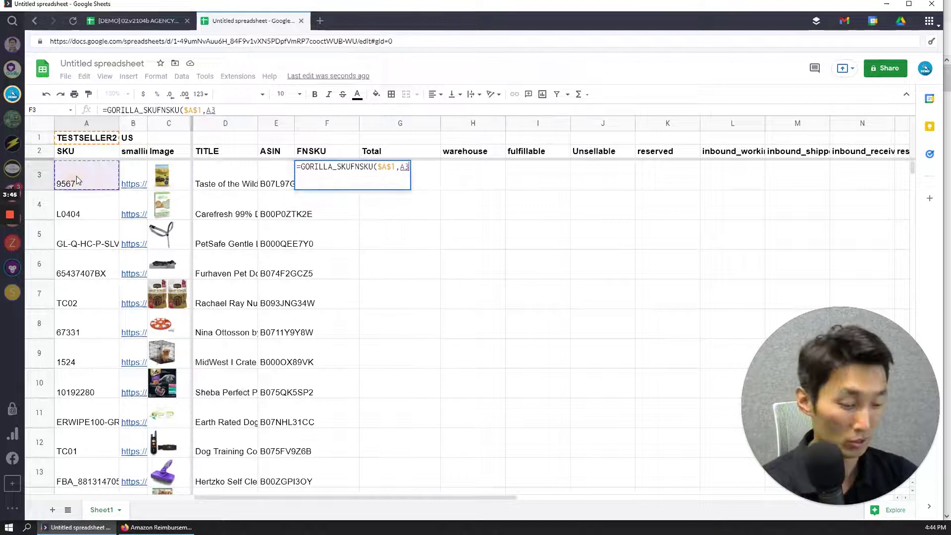
key(ctrl+shift+Down)
key(F4)
text(,)
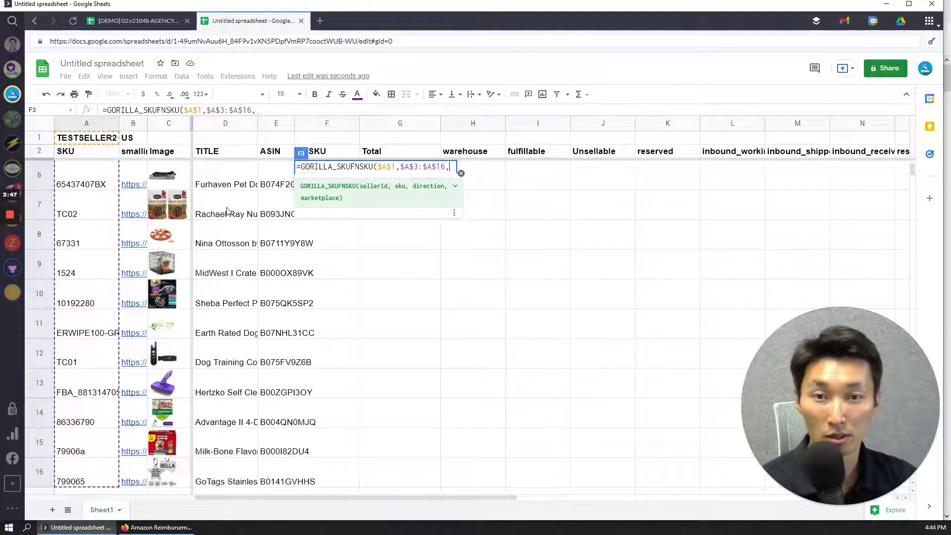
text("sku)
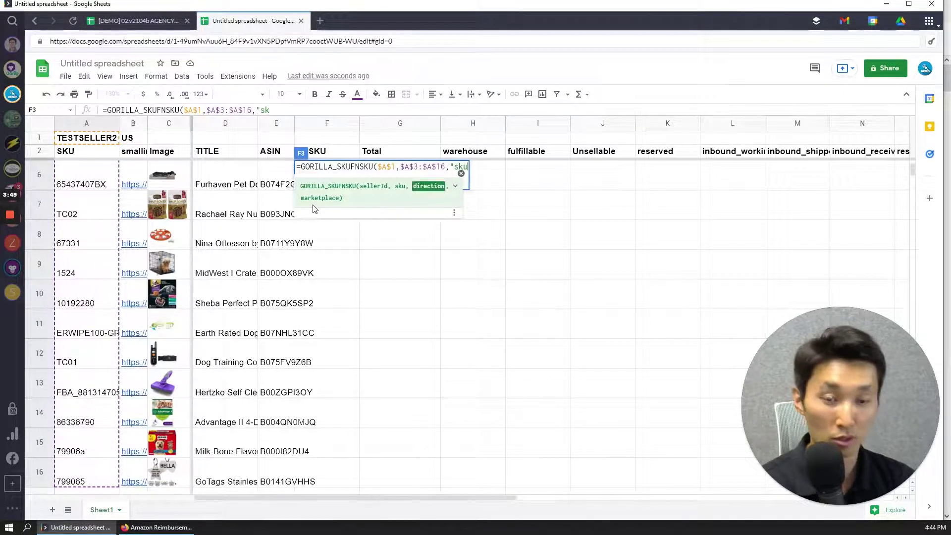
text(2fnsku")
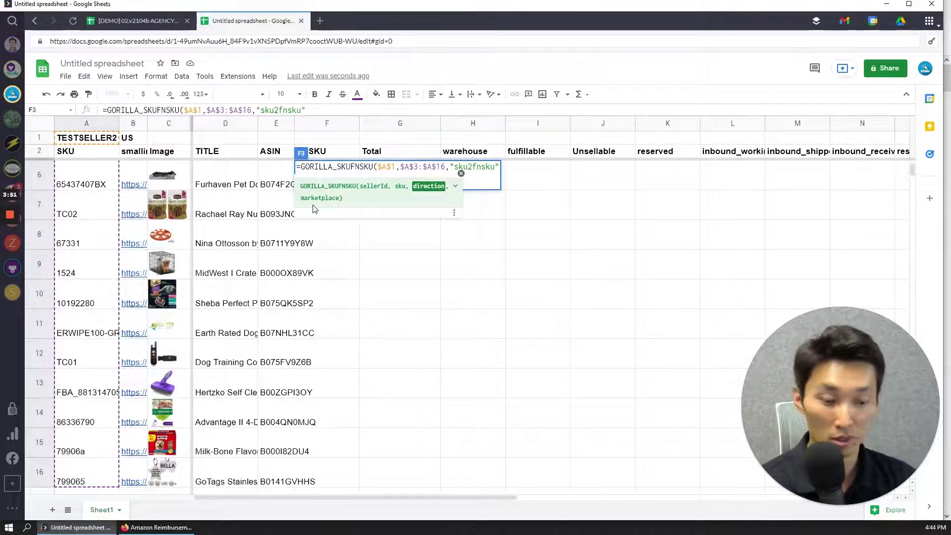
text())
key(Return)
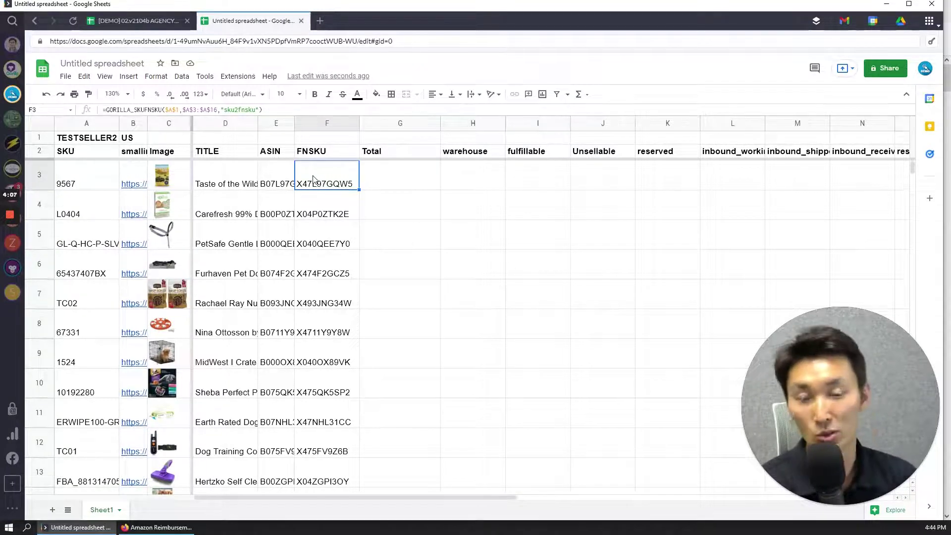
click(394, 170)
- Check the DEMO tab's Total formula =sum(G4:I4) covering its three quantity columns
click(397, 158)
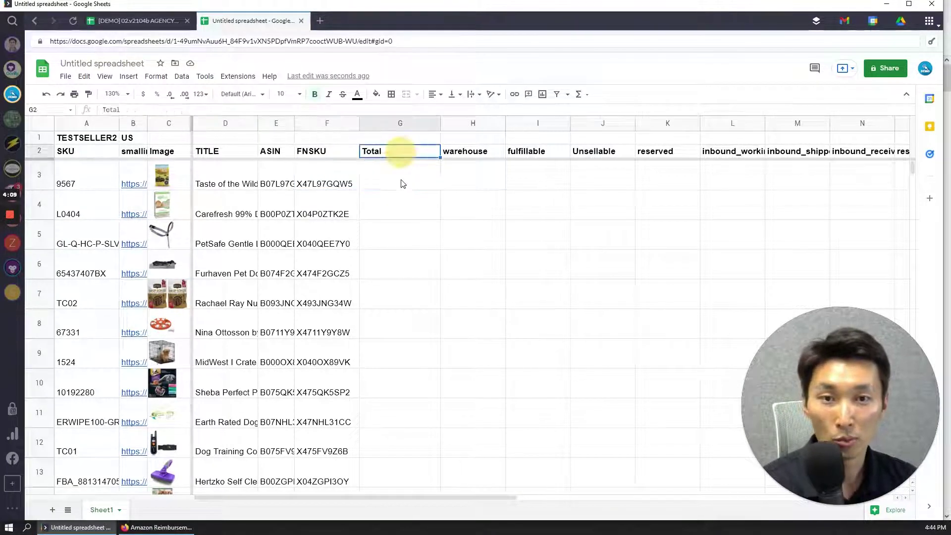
click(399, 176)
click(477, 176)
click(391, 173)
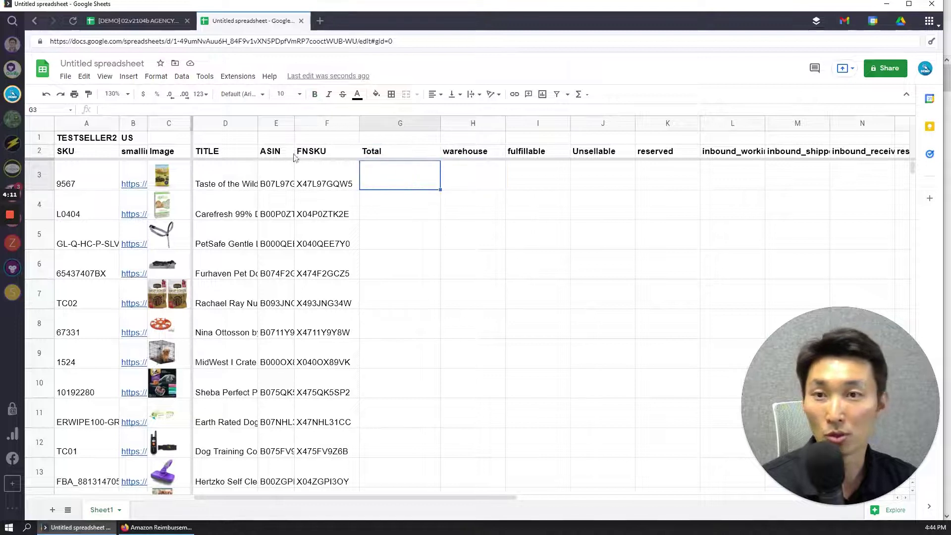
click(138, 21)
double_click(421, 214)
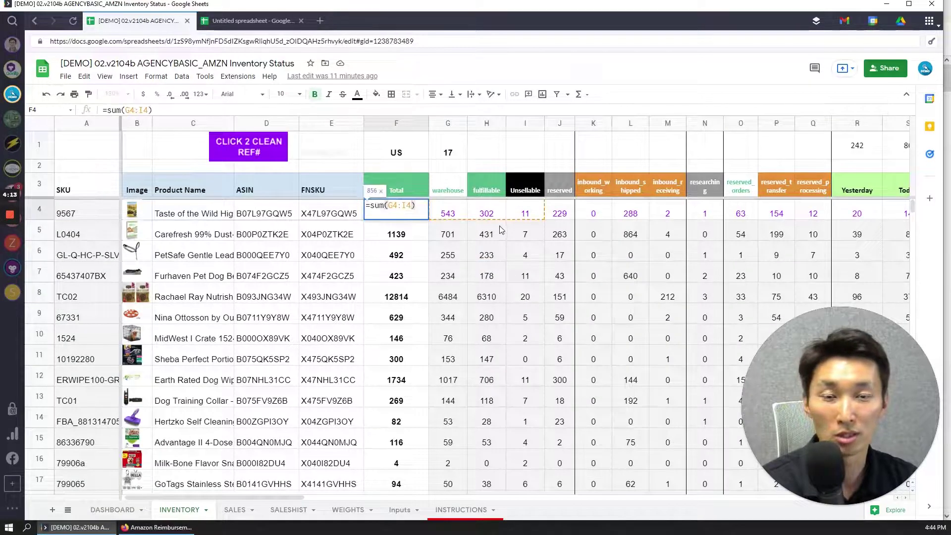
key(Escape)
drag(448, 188, 525, 189)
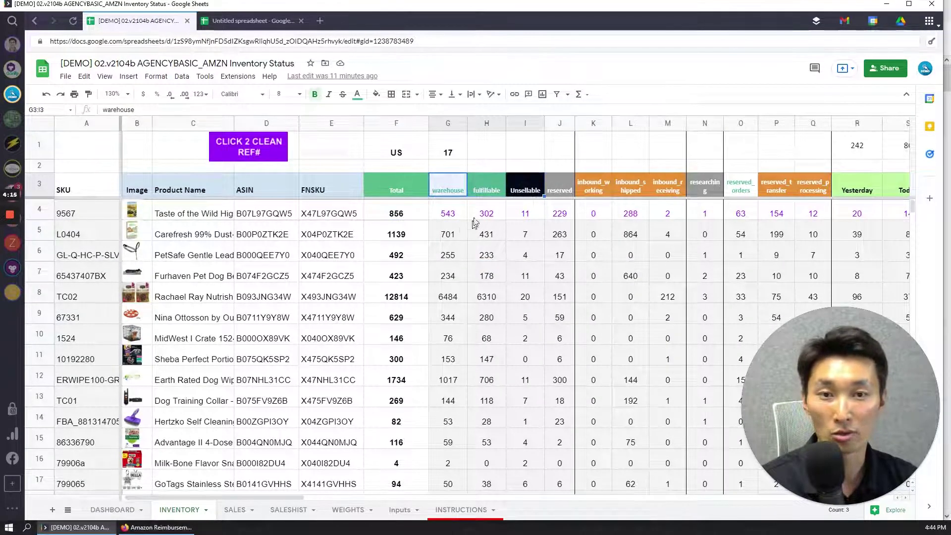
- Enter =SUM(H3:J3) in G3 as the first SKU's Total
click(248, 22)
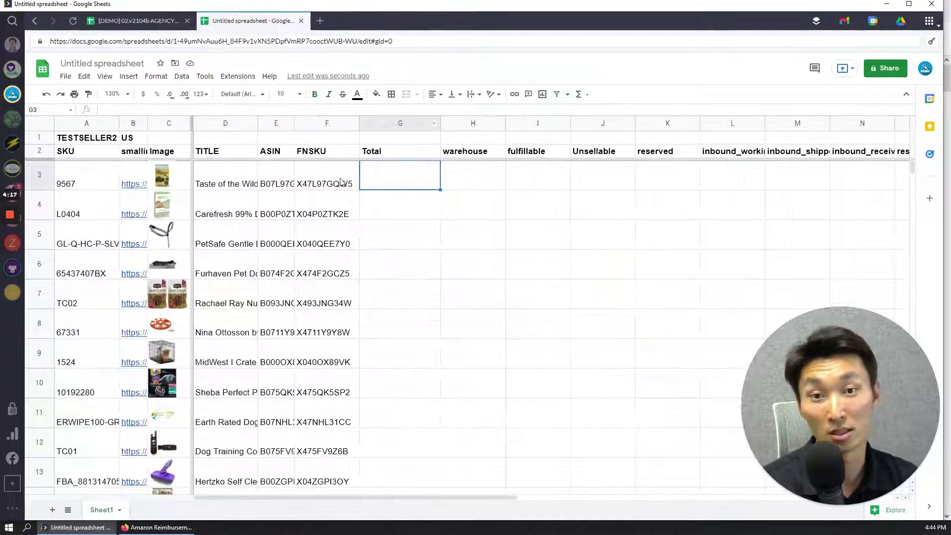
text(=sum()
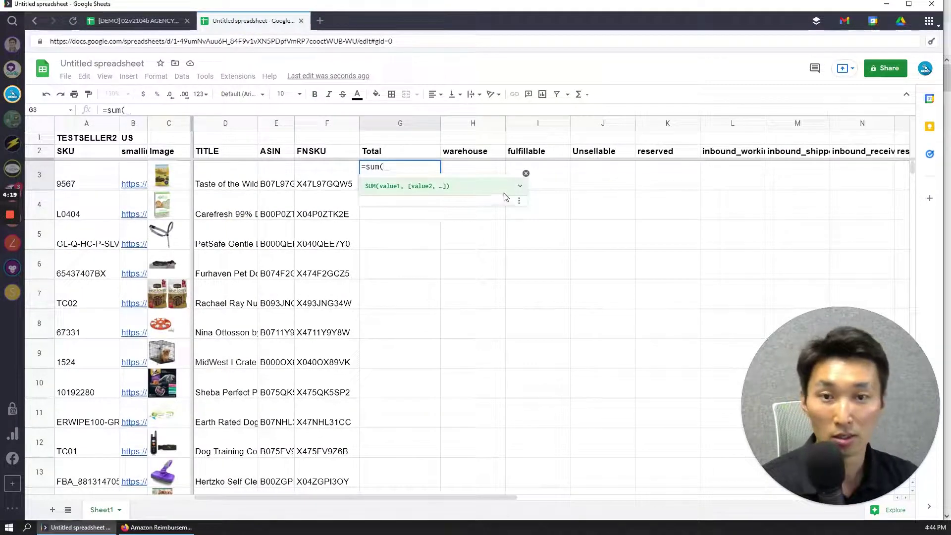
drag(466, 172, 590, 171)
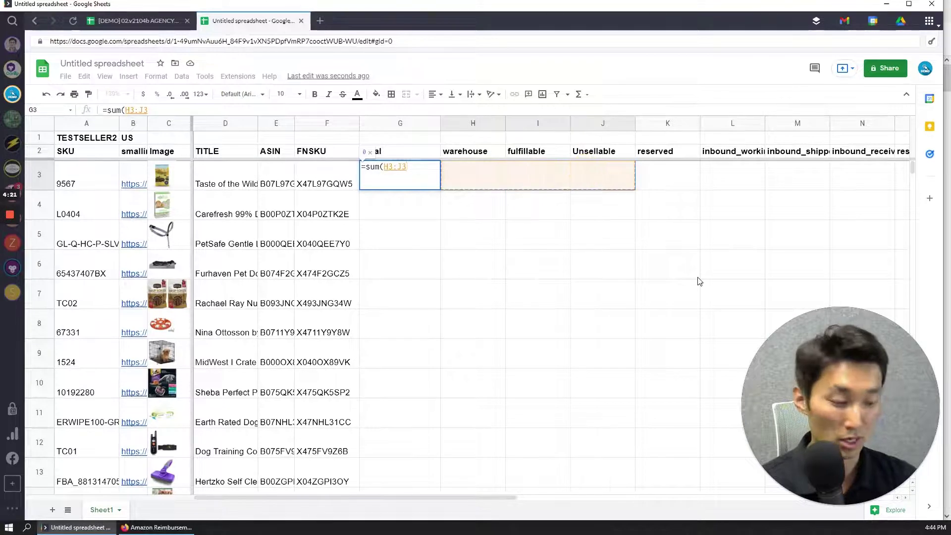
key(Return)
key(Up)
key(Right)
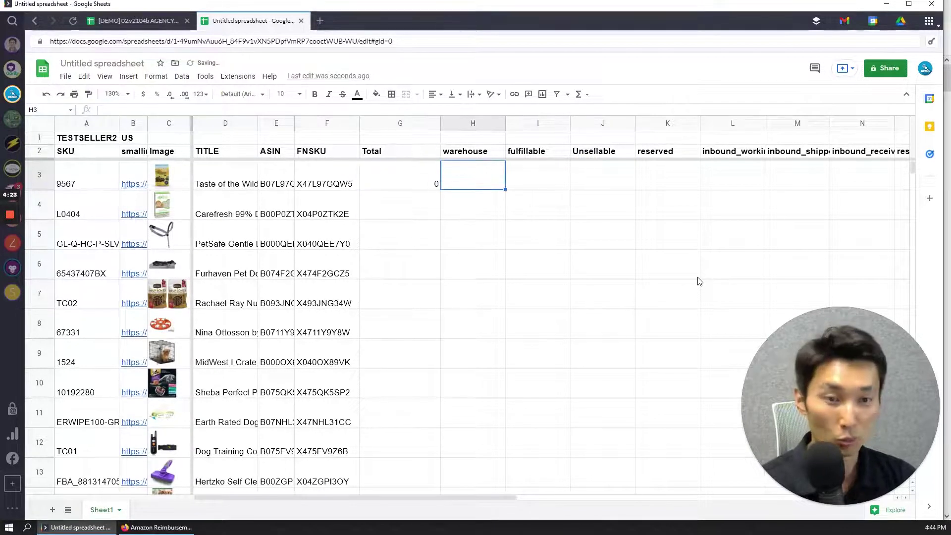
- Enter =GORILLA_INVENTORY($A$1,$A$3:$A$16,,H2) in H3 for warehouse counts
text(=gorilla)
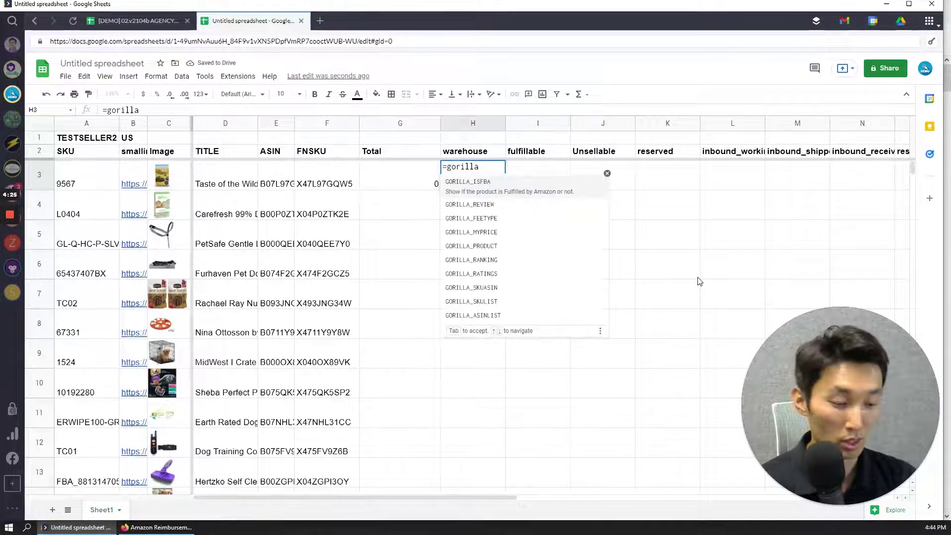
text(_inven)
key(Tab)
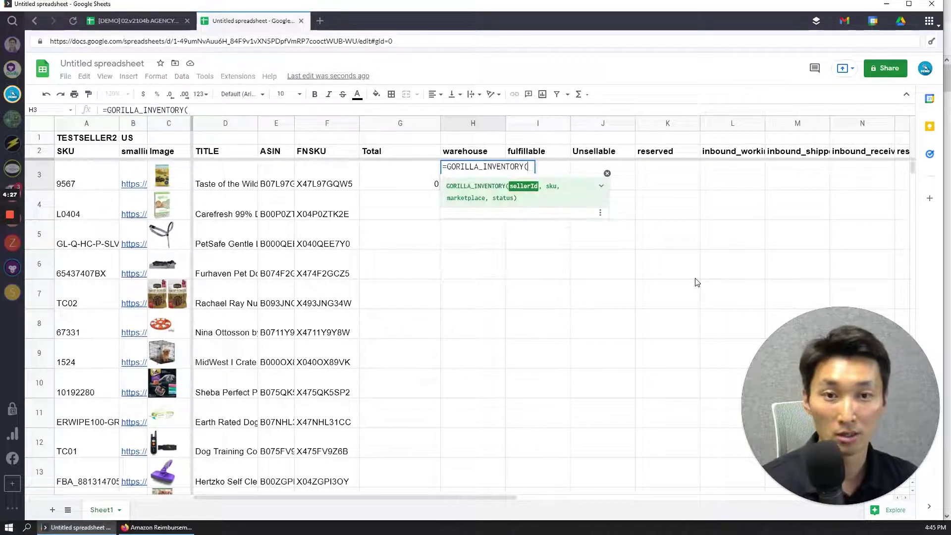
click(94, 139)
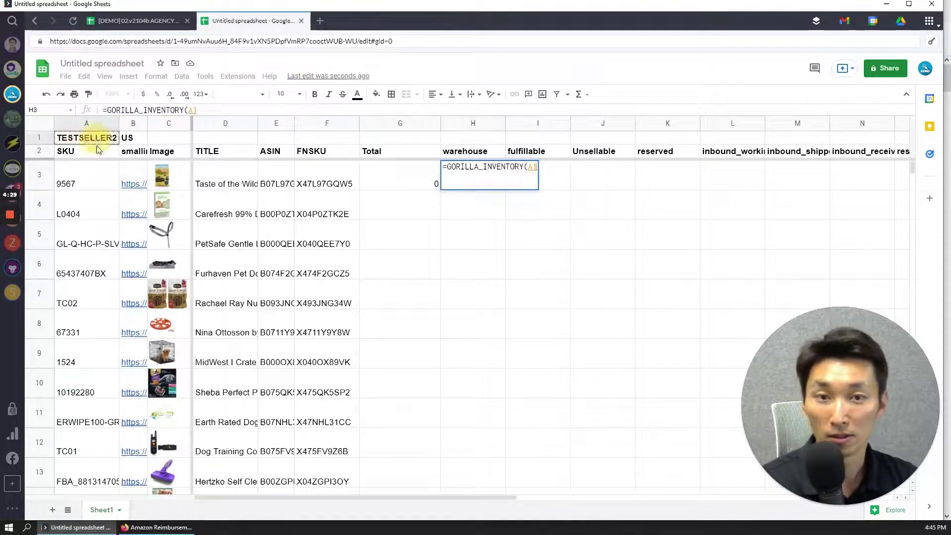
key(F4)
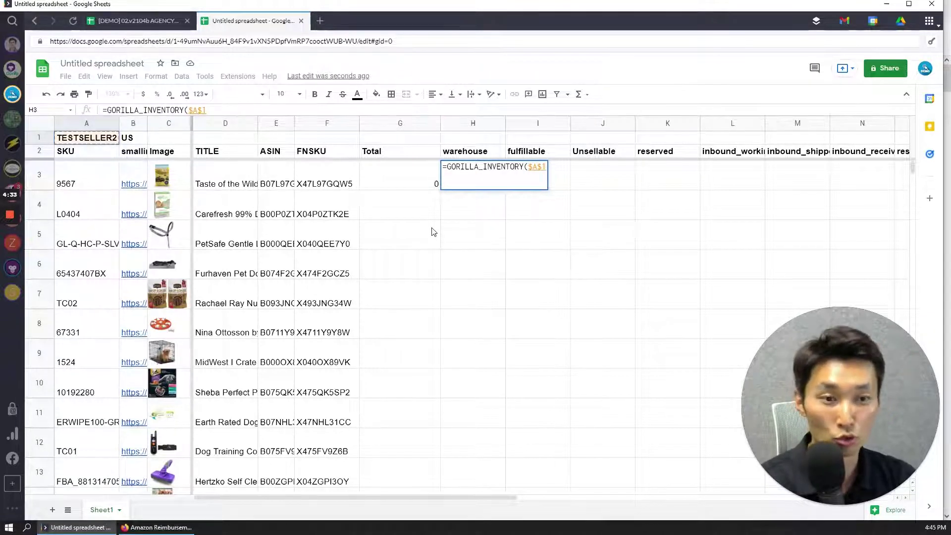
text(,)
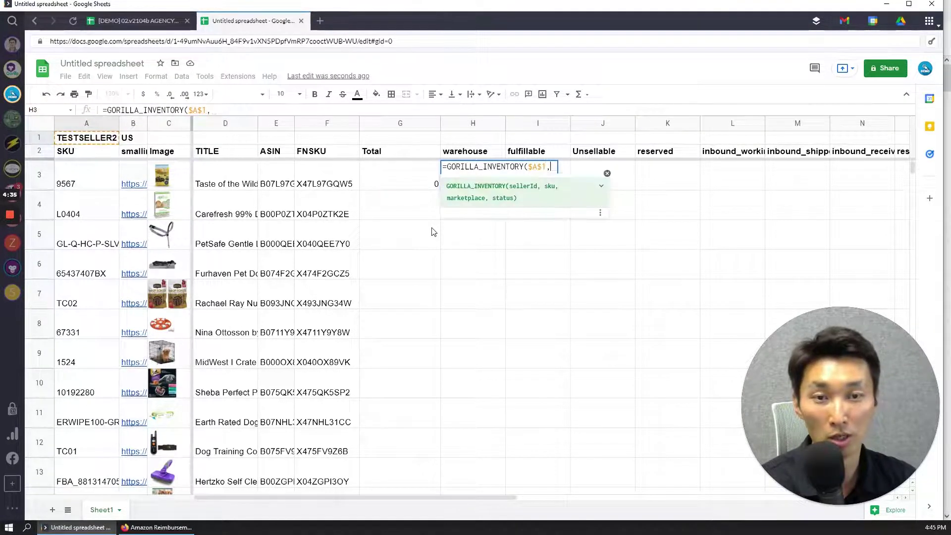
click(85, 185)
key(ctrl+shift+Down)
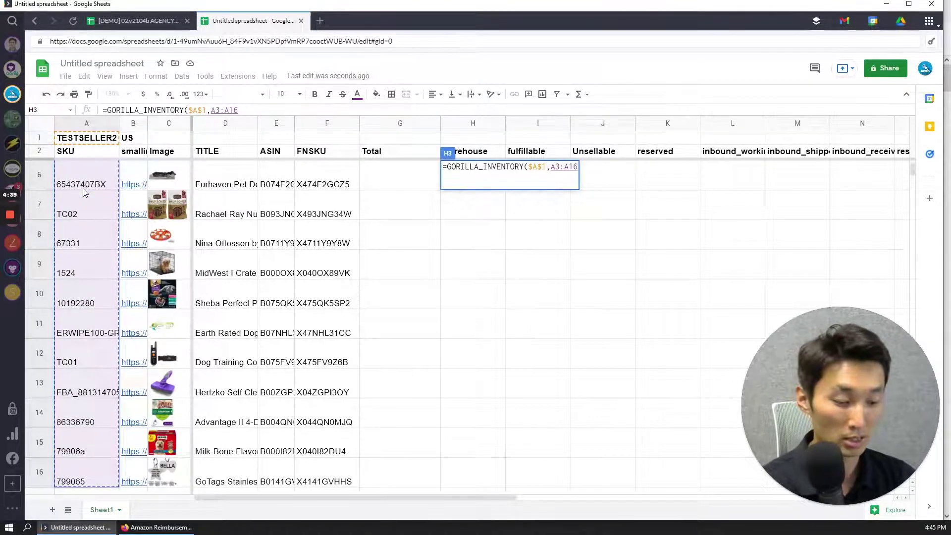
key(F4)
text($A$16,)
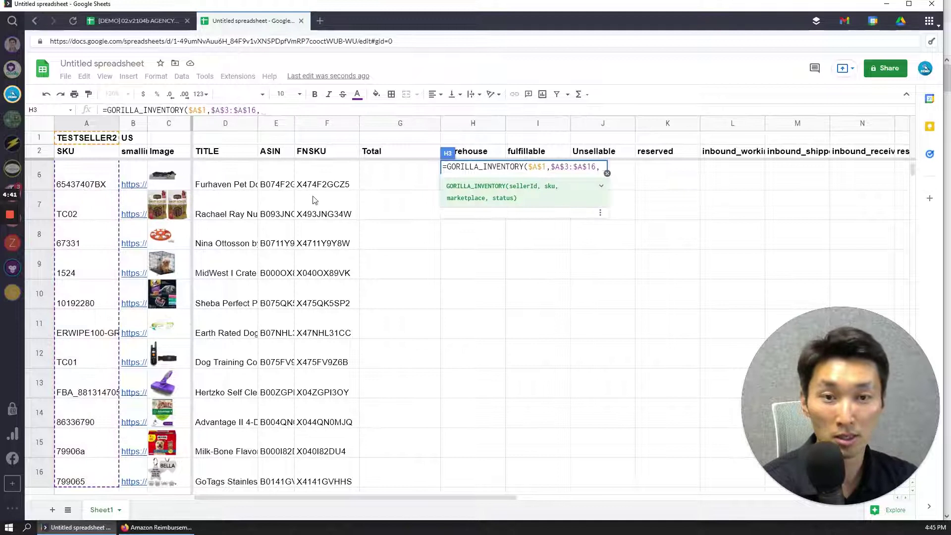
scroll(416, 254, up, 2)
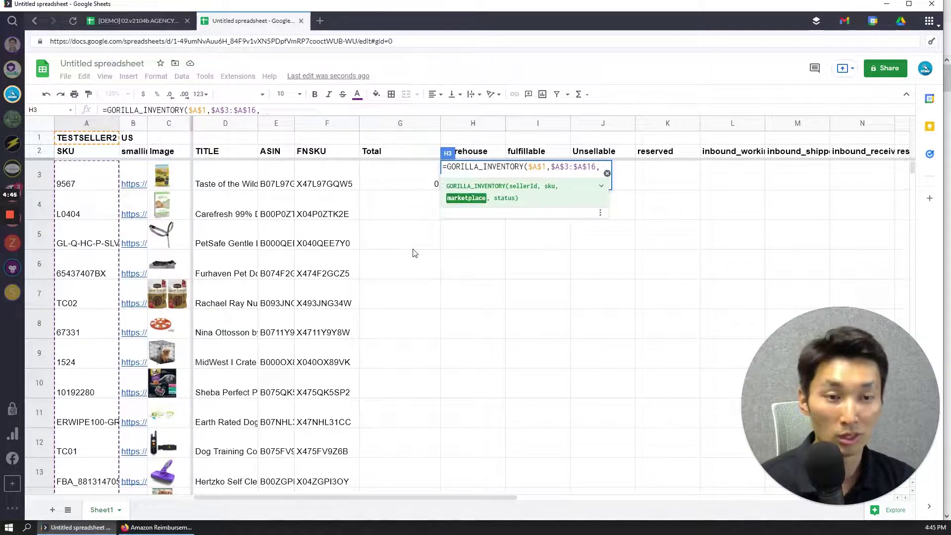
text(,)
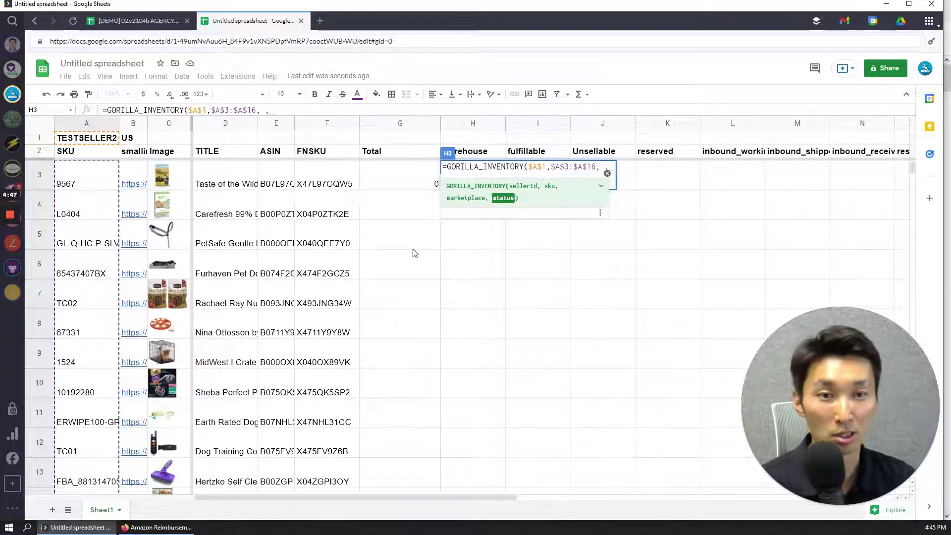
click(487, 154)
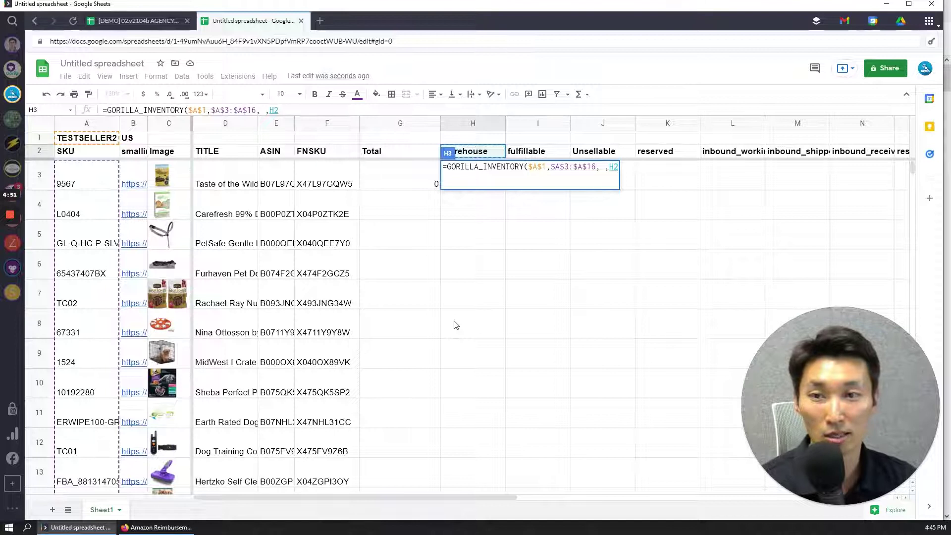
text())
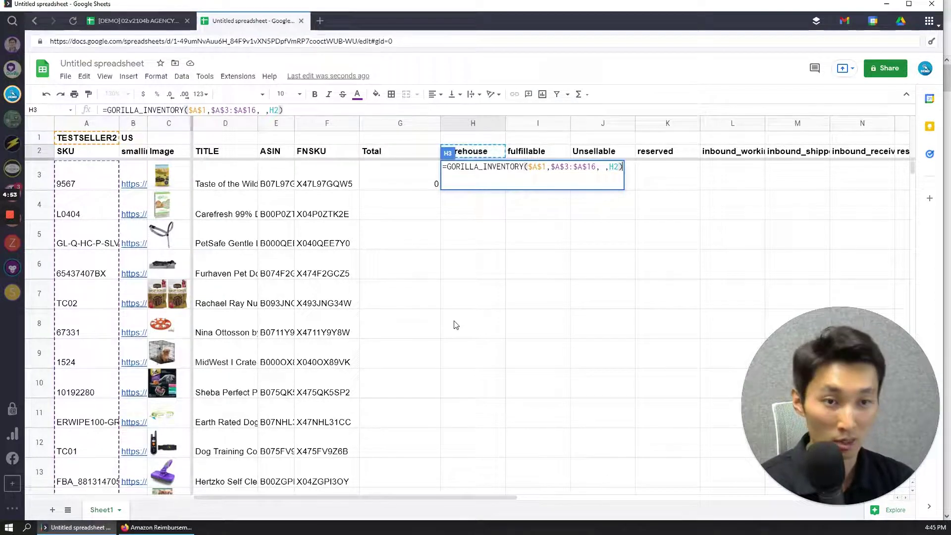
key(Return)
- Scroll the warehouse column to check the last SKU's count
key(Up)
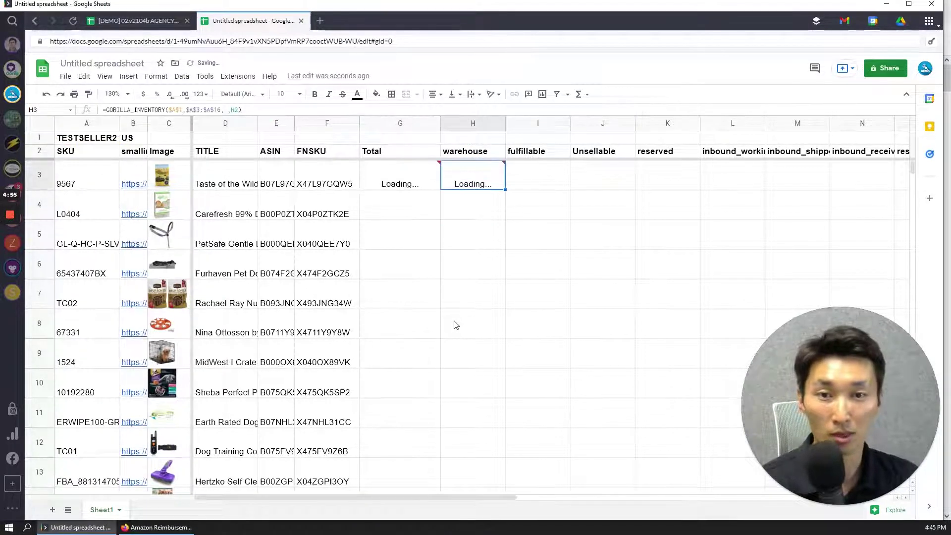
scroll(497, 269, down, 5)
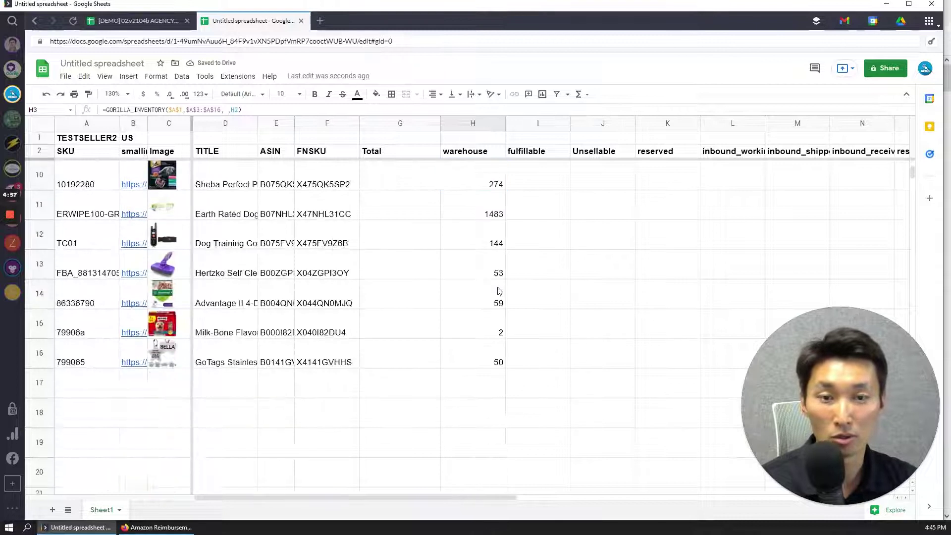
click(474, 353)
scroll(484, 306, up, 5)
- Review warehouse counts and fill H3's inventory formula right through K3
click(489, 268)
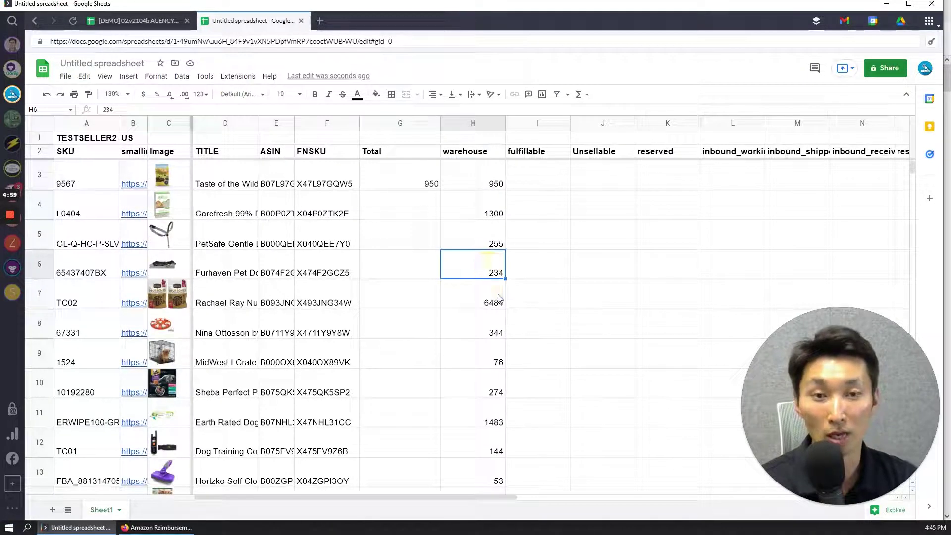
click(498, 297)
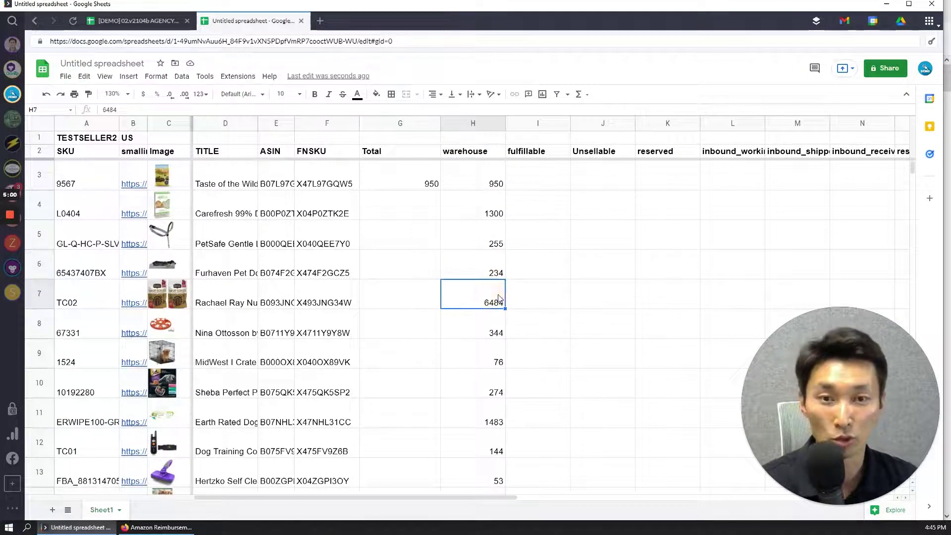
click(488, 182)
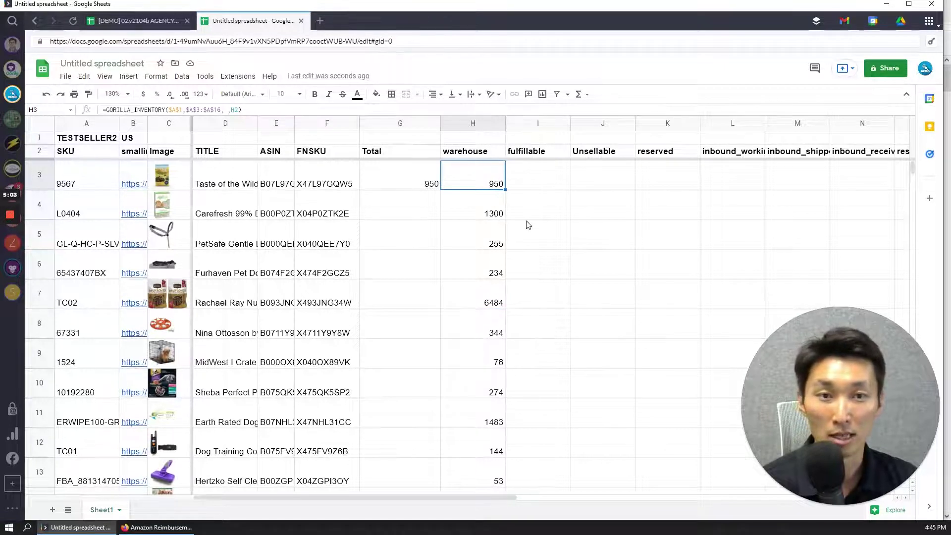
drag(505, 189, 640, 187)
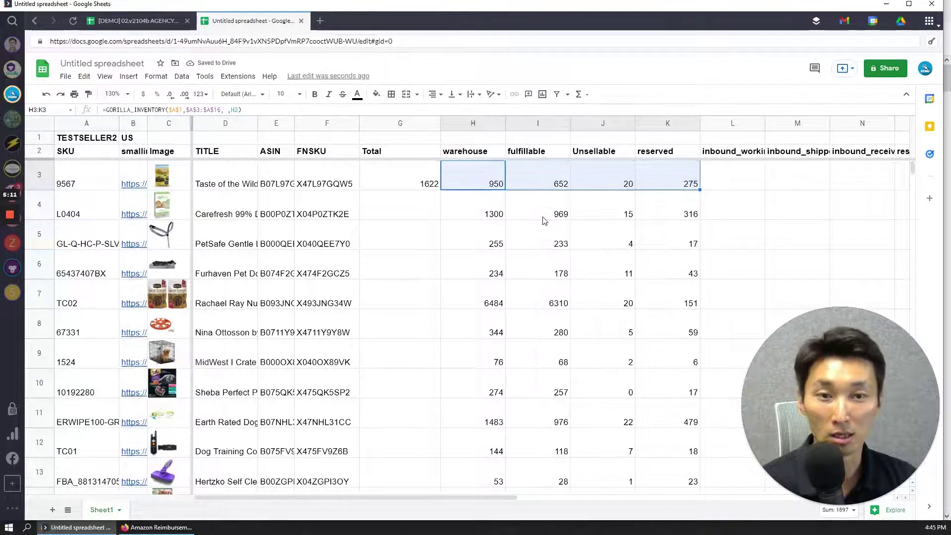
- Confirm the I3, J3 and K3 formulas each reference their own column header
click(540, 183)
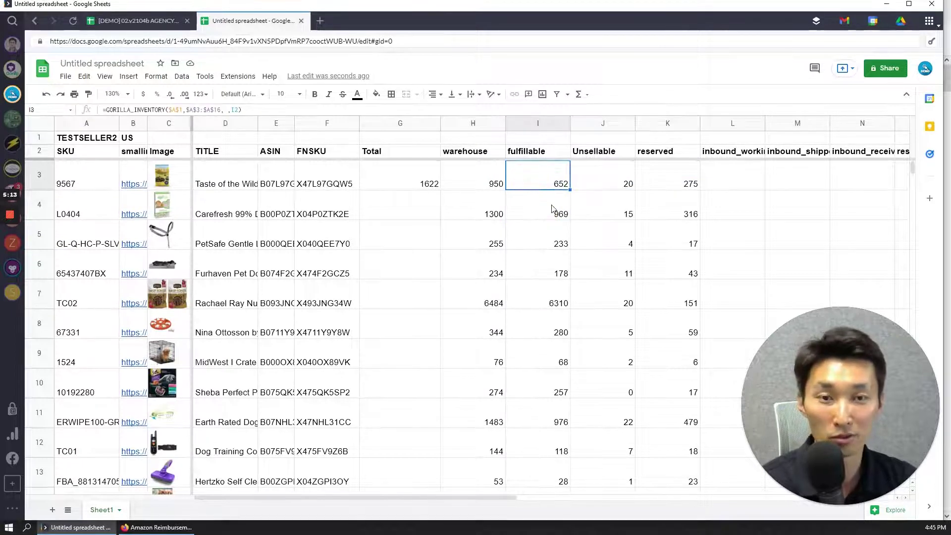
click(608, 181)
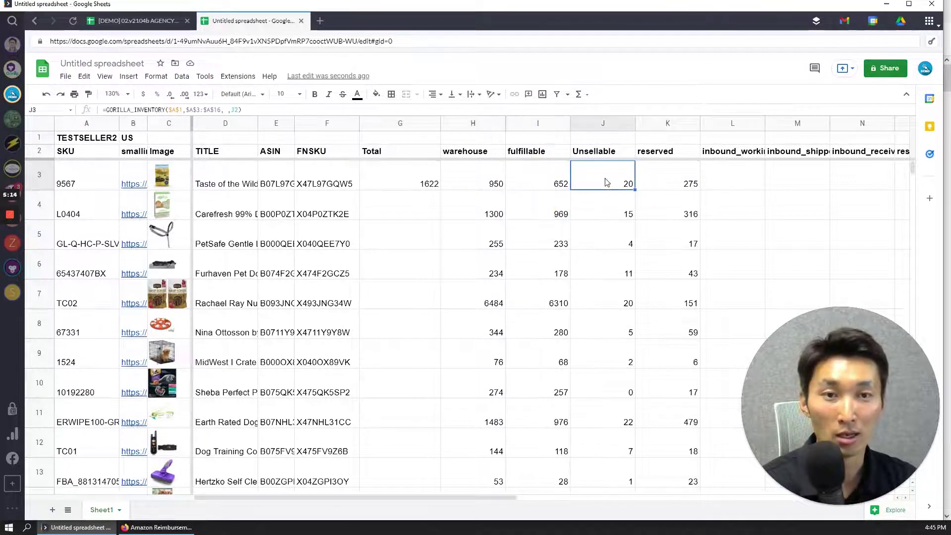
click(658, 185)
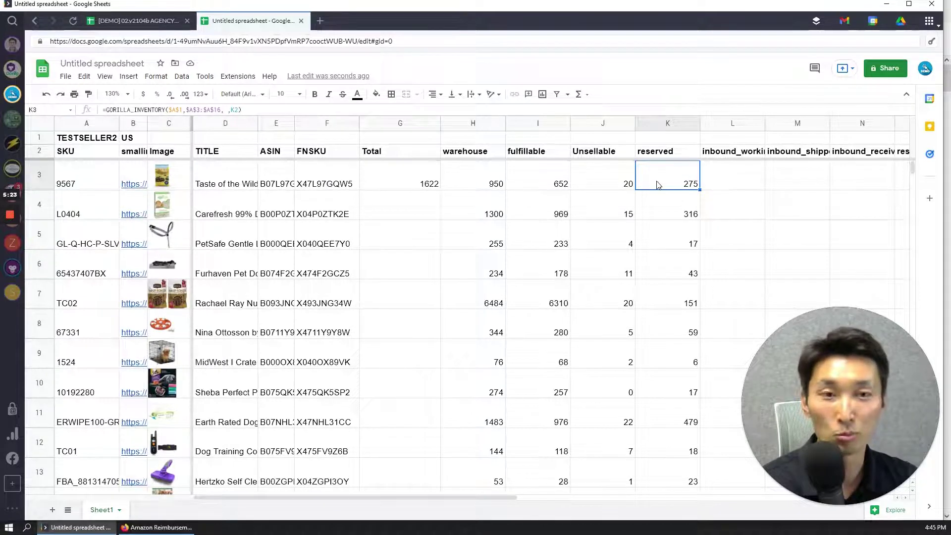
drag(446, 496, 573, 497)
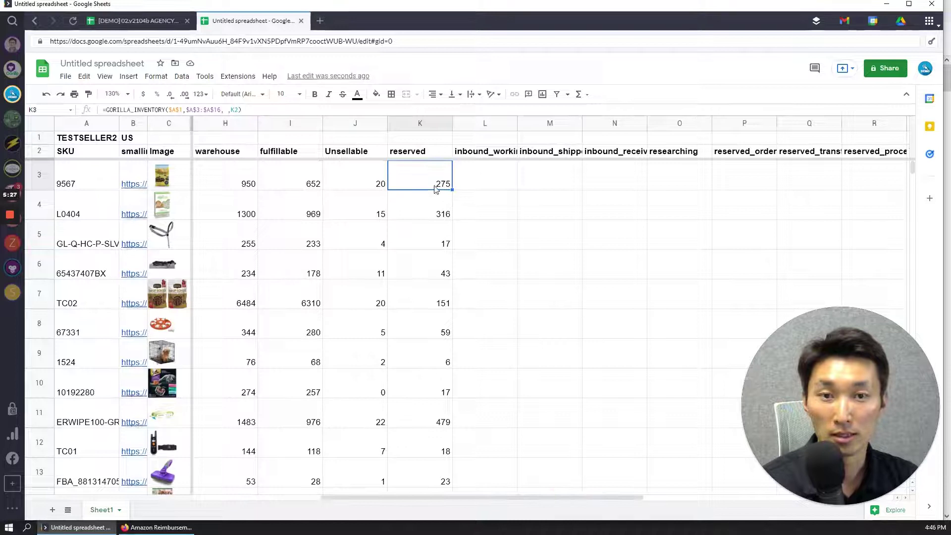
- Inspect the reserved formula in K3 and its seller id reference
click(452, 189)
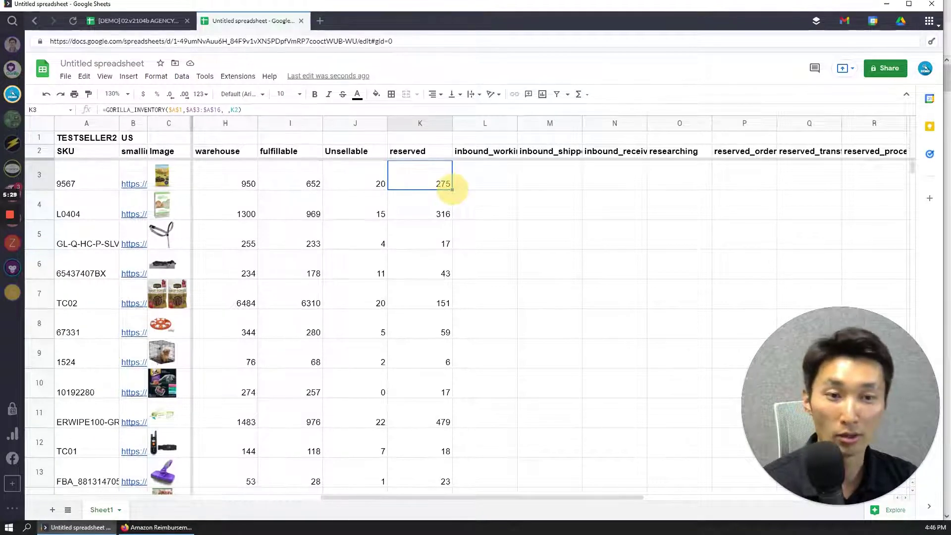
double_click(449, 186)
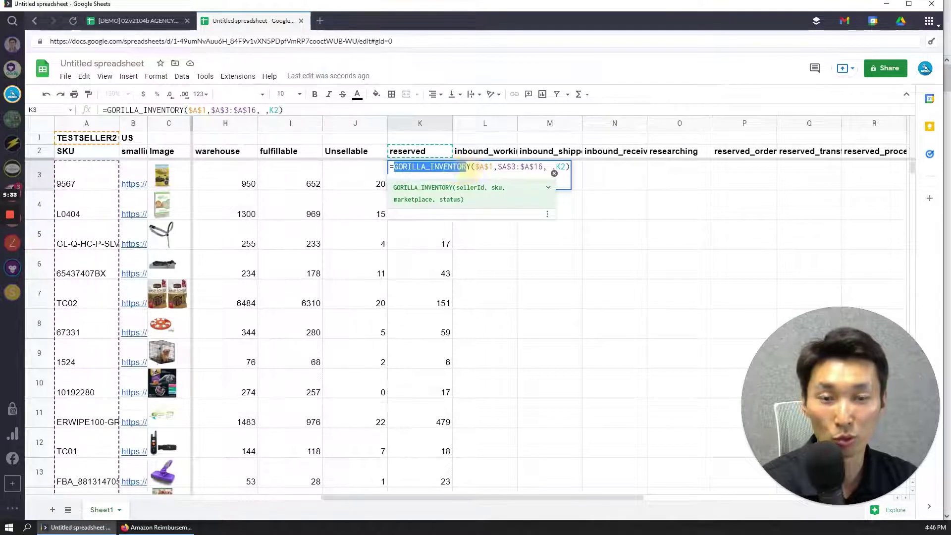
key(Escape)
double_click(433, 184)
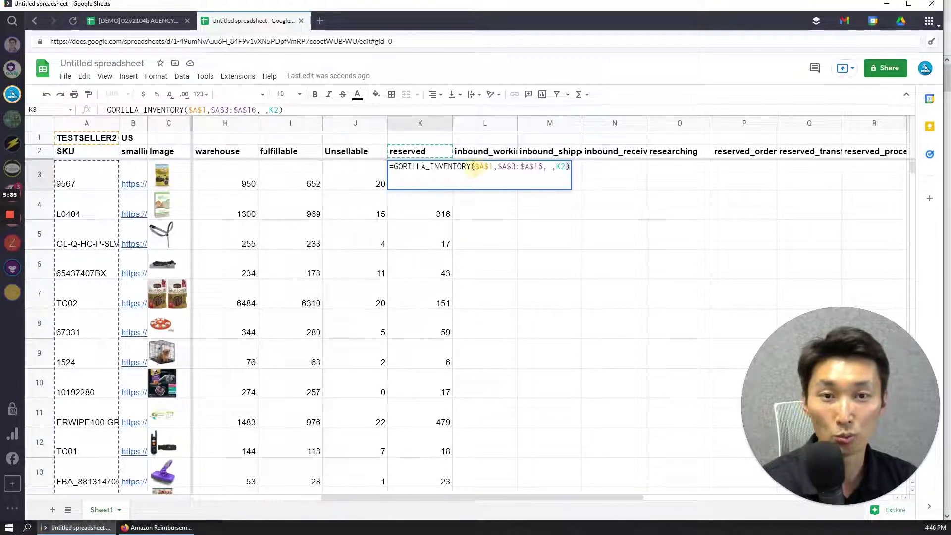
double_click(484, 167)
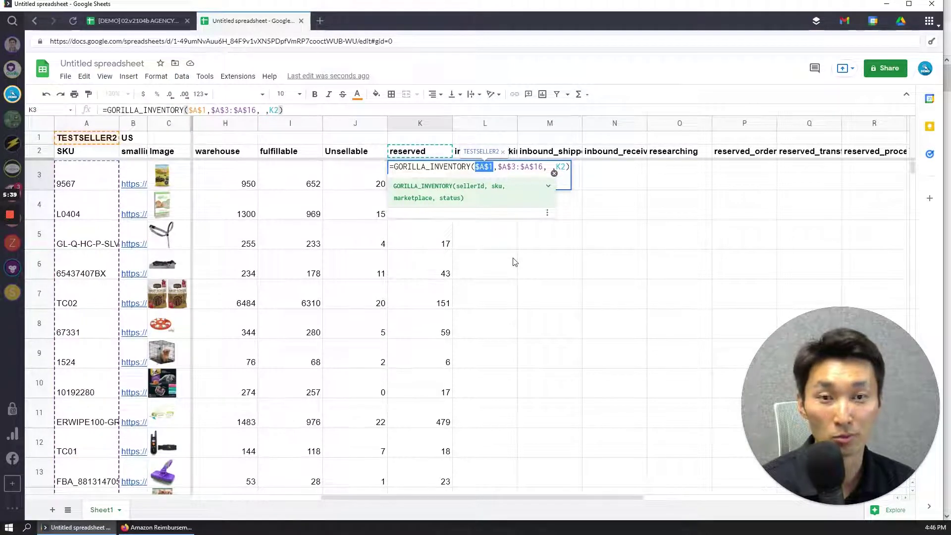
key(Escape)
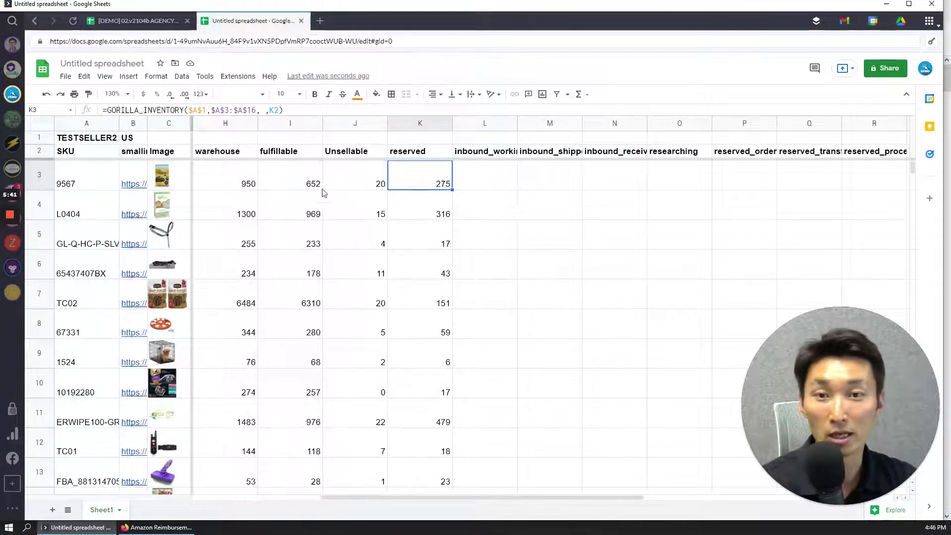
- Unlock the seller id and SKU references, then fill right to L3 showing #ERROR!
key(Return)
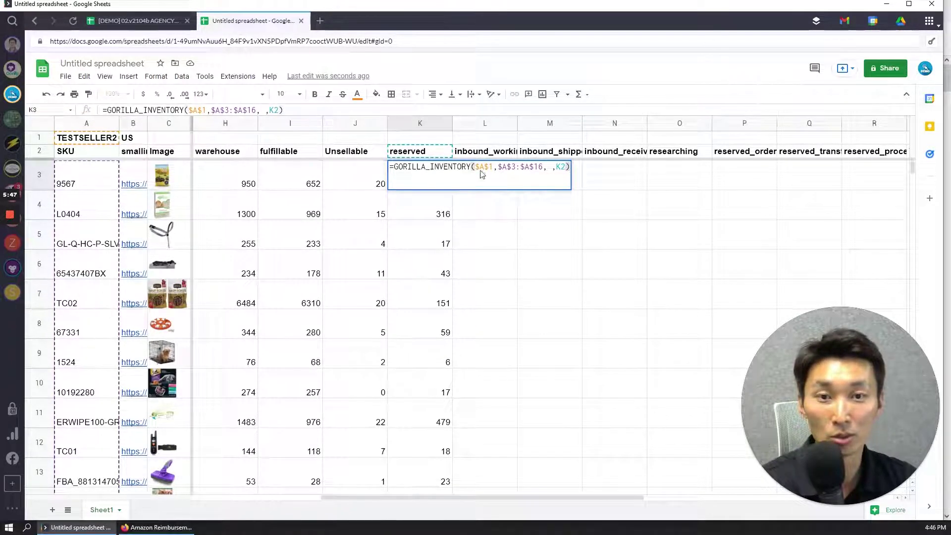
key(Left)
key(Left)
key(Left)
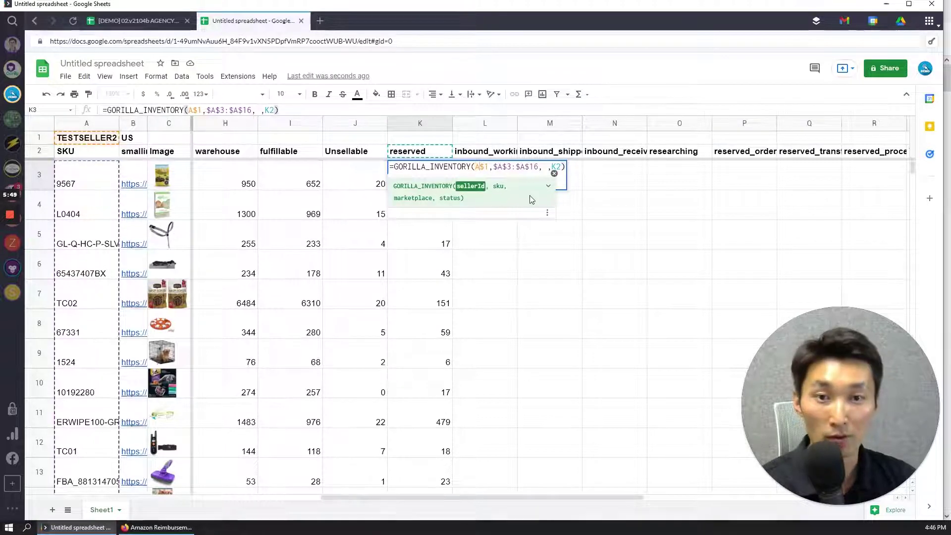
key(F4)
key(F4)
key(F4)
key(F4)
key(F4)
key(F4)
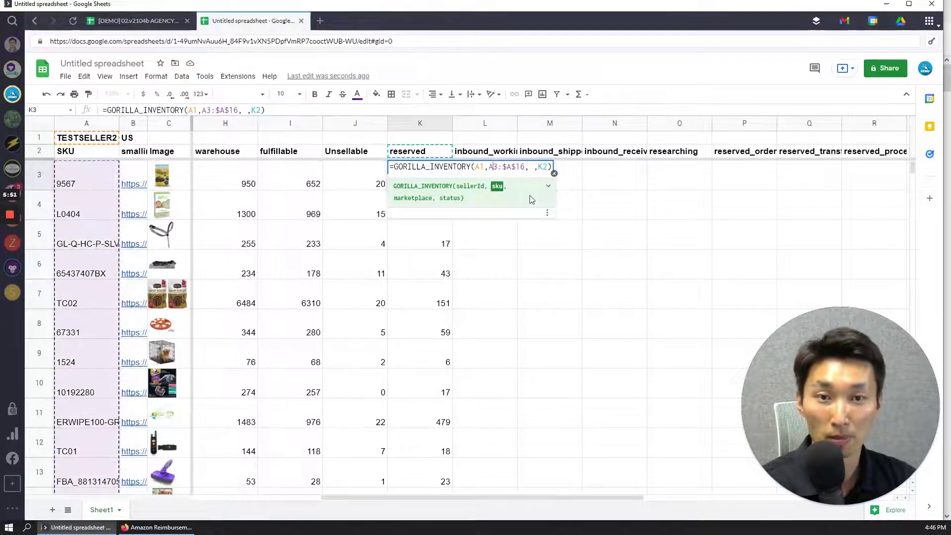
key(F4)
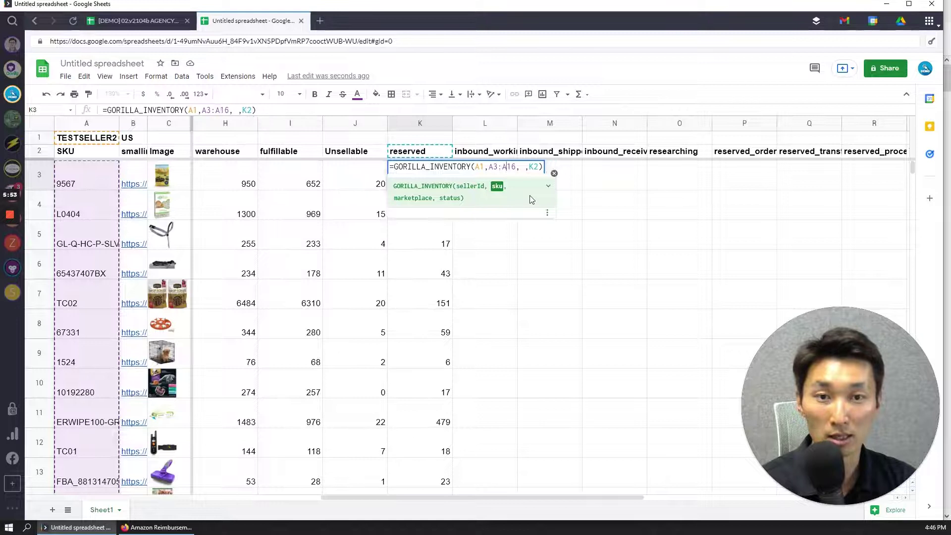
key(ctrl+Return)
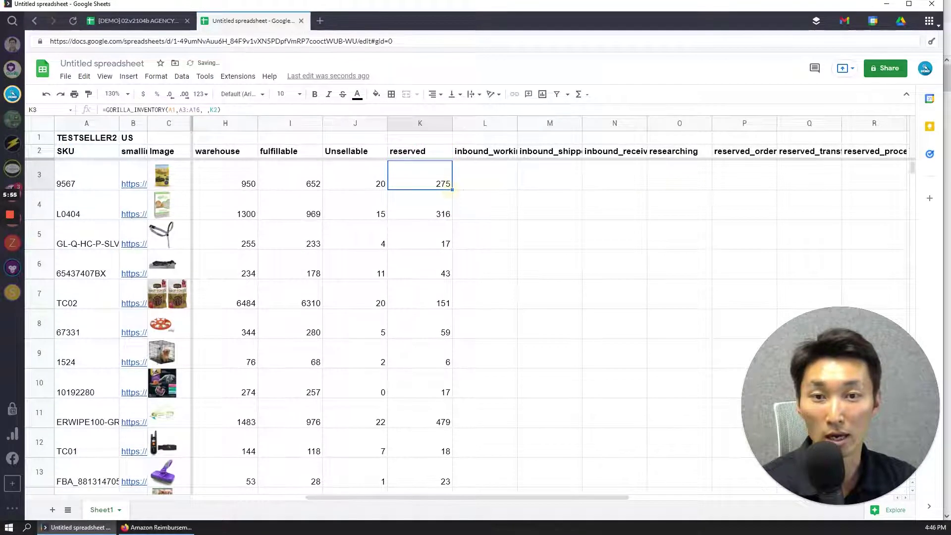
drag(452, 190, 485, 187)
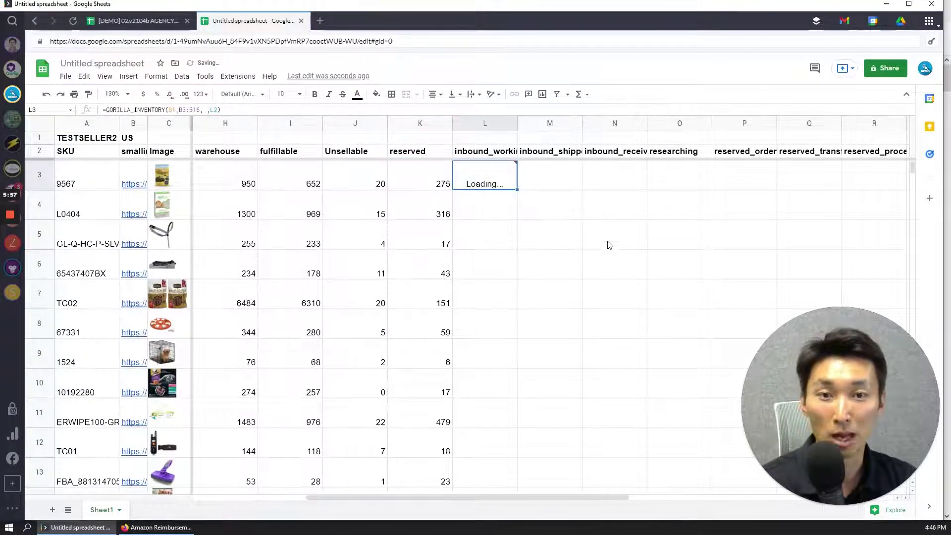
double_click(498, 187)
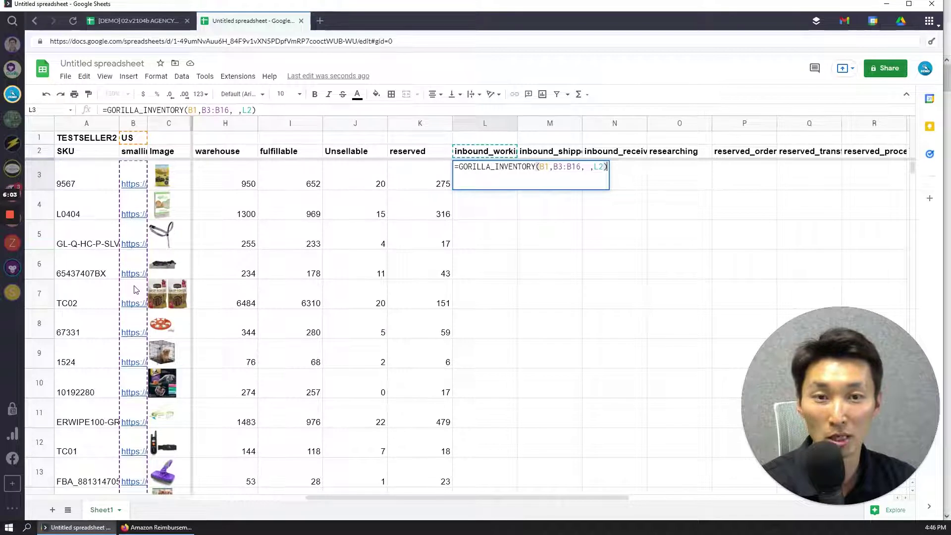
key(Escape)
- Relock the reserved formula's references to $A$1 and $A$3:$A$16
click(444, 187)
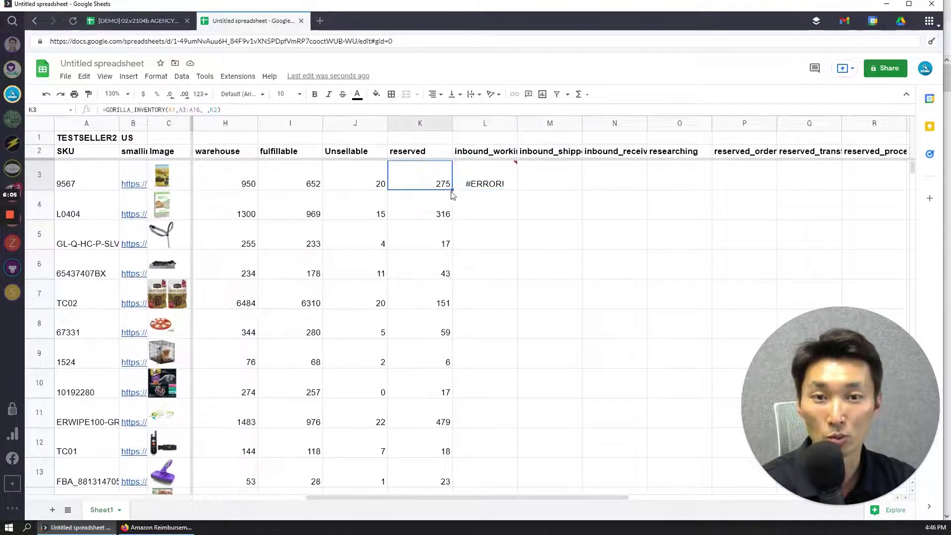
double_click(448, 185)
key(F4)
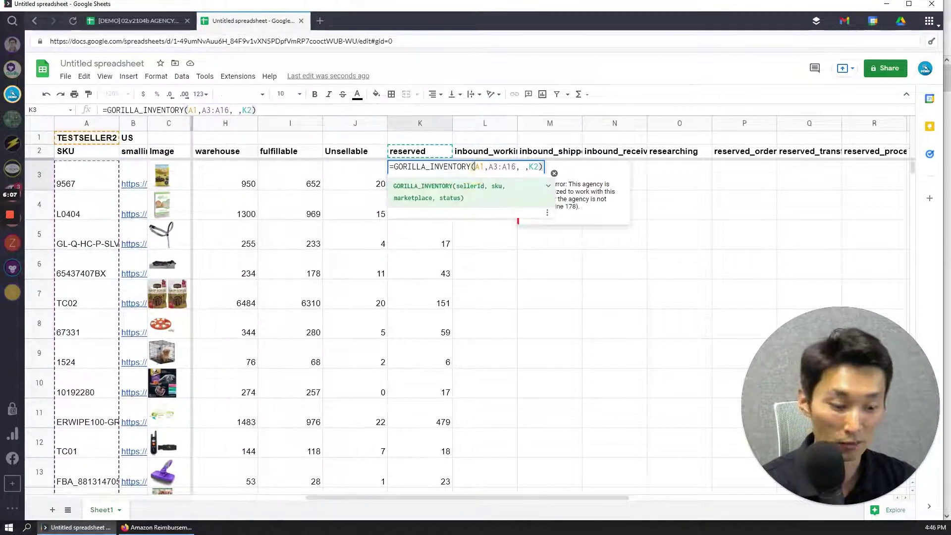
key(Right)
key(Right)
key(Right)
key(F4)
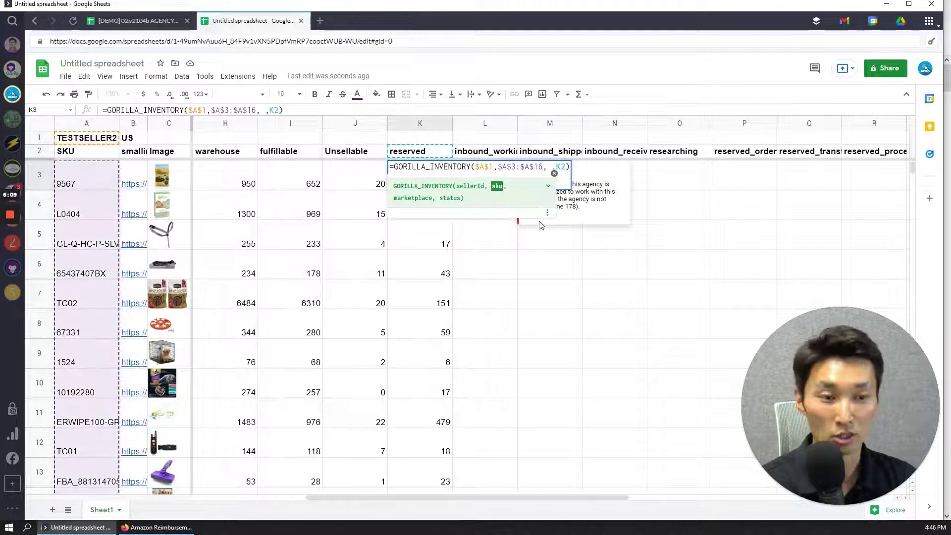
key(Return)
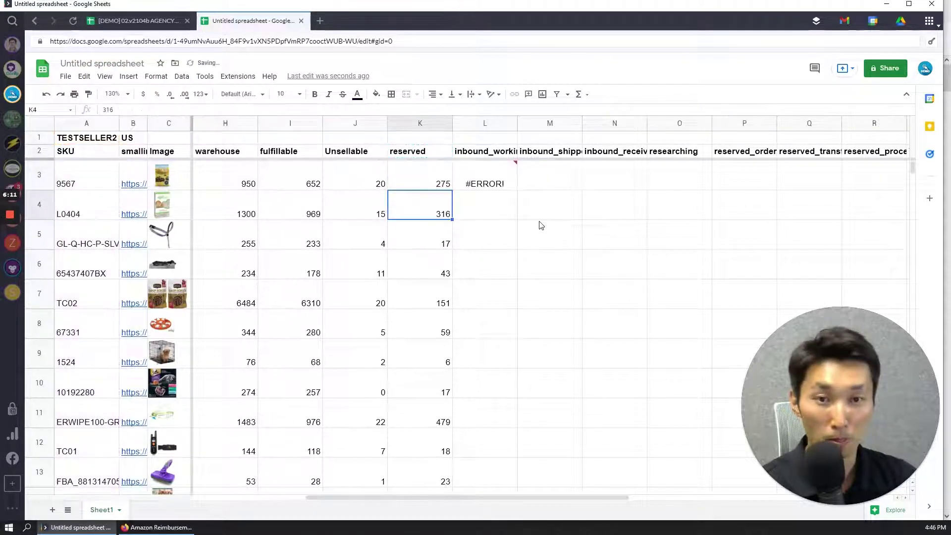
- Copy the corrected reserved formula across the remaining inventory columns through R
click(435, 169)
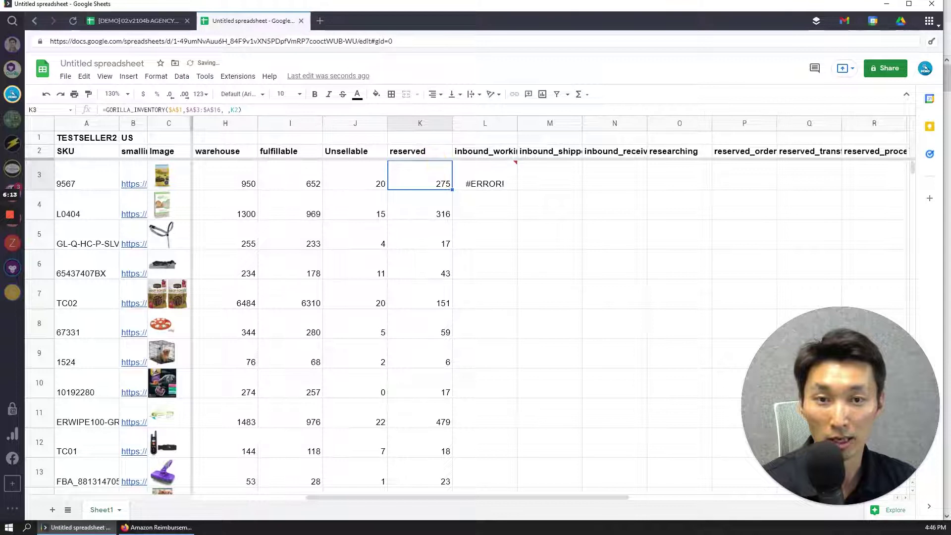
drag(452, 189, 859, 180)
drag(459, 495, 636, 492)
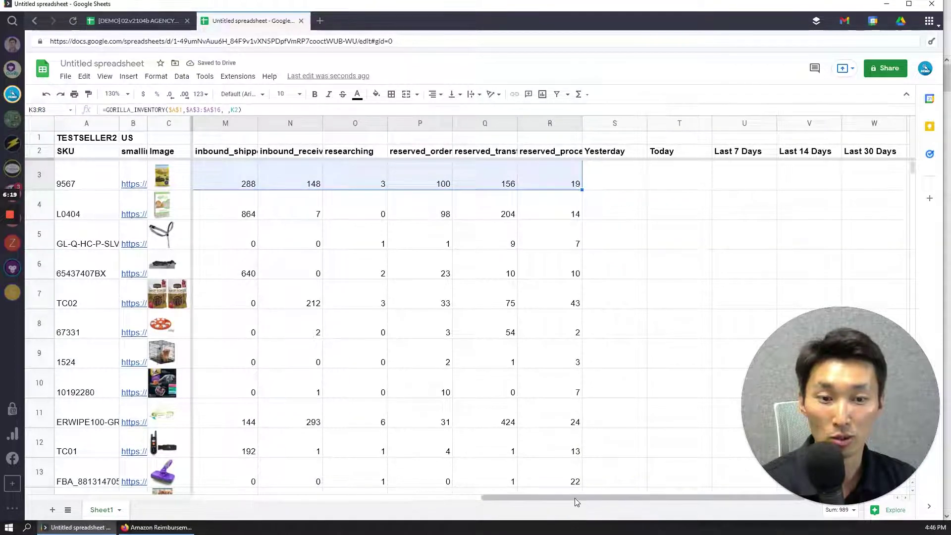
drag(575, 498, 451, 471)
scroll(396, 475, left, 3)
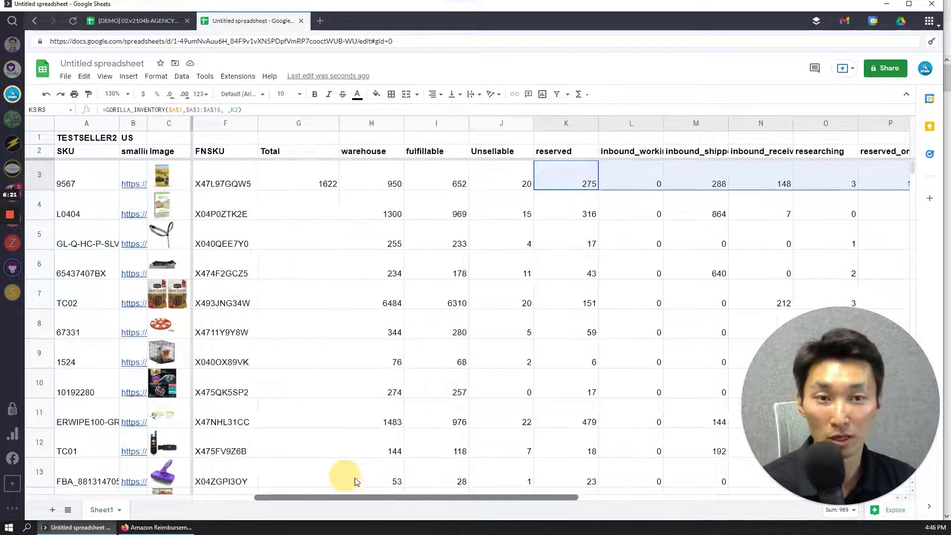
scroll(488, 477, right, 6)
drag(680, 124, 464, 148)
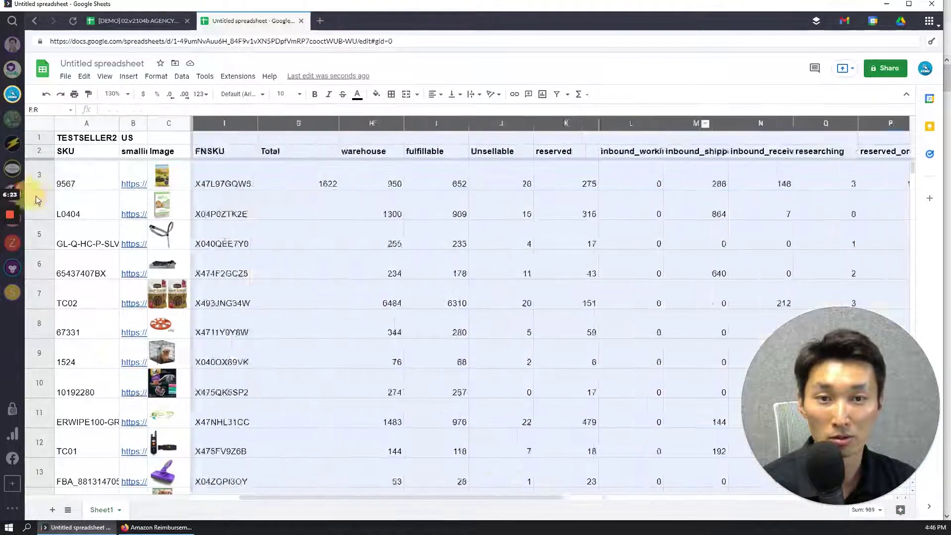
- Make inventory columns H–R equally narrow with centred contents
drag(506, 123, 483, 124)
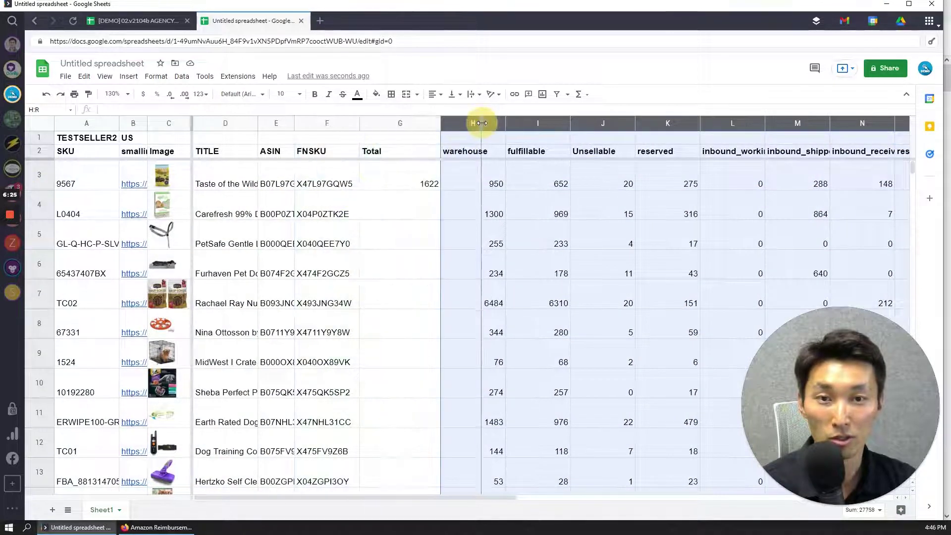
click(435, 94)
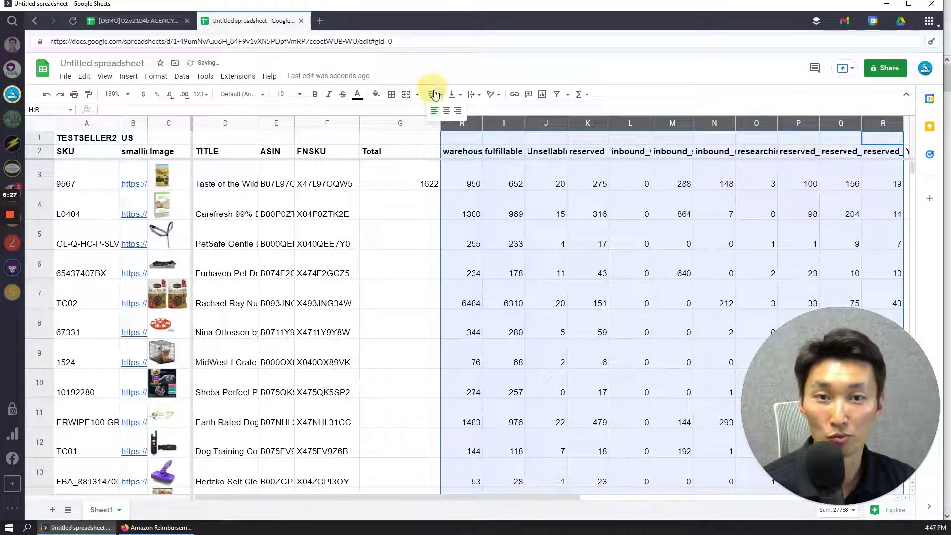
click(446, 114)
click(473, 179)
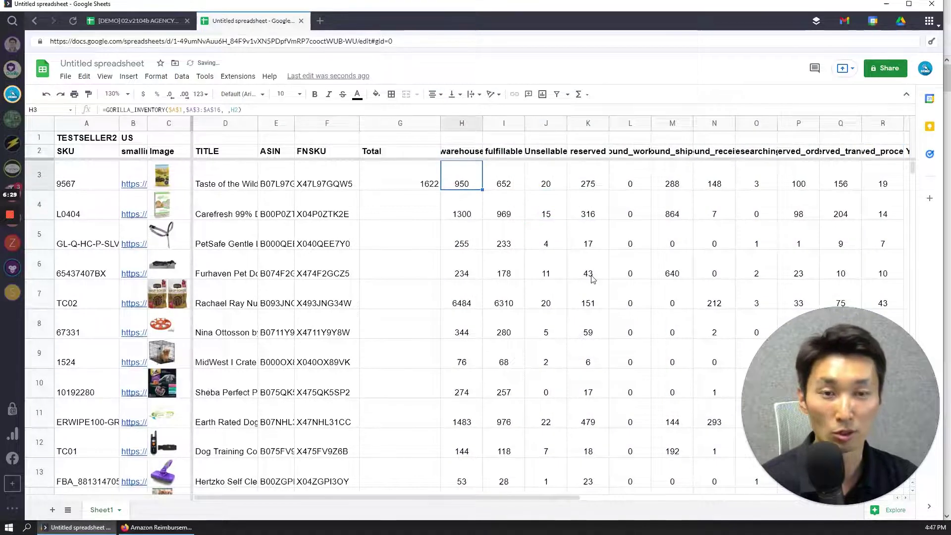
- Wrap the row 2 headers and widen the inbound_receiving column to fit
click(39, 150)
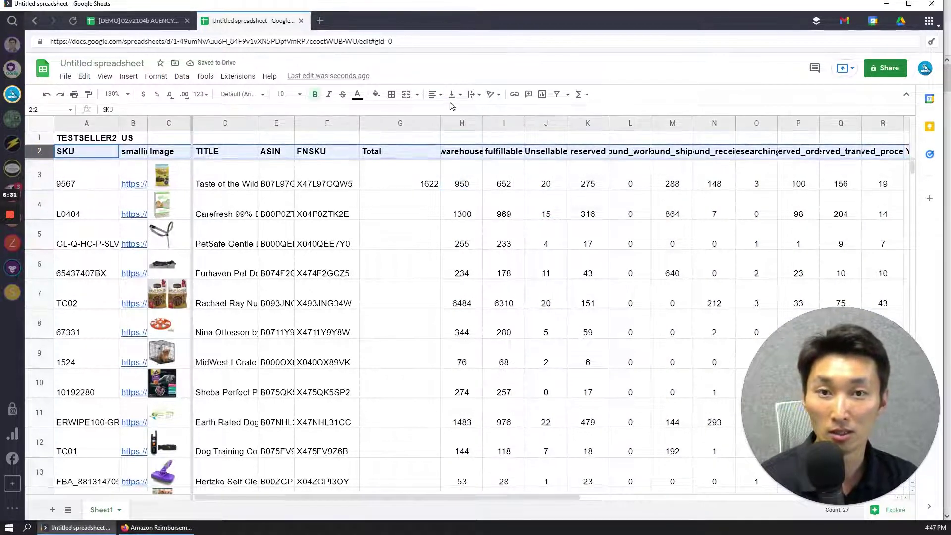
click(473, 94)
click(485, 111)
click(546, 268)
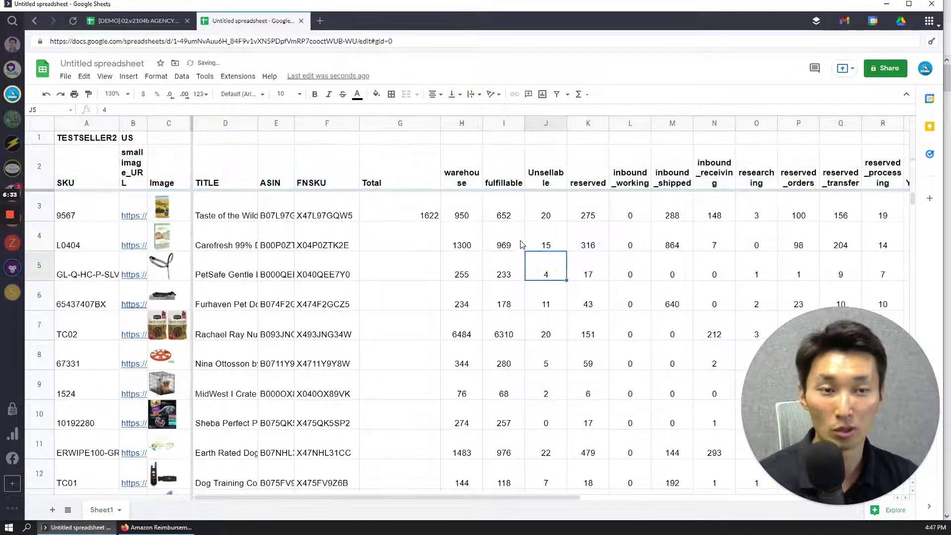
drag(735, 119, 743, 120)
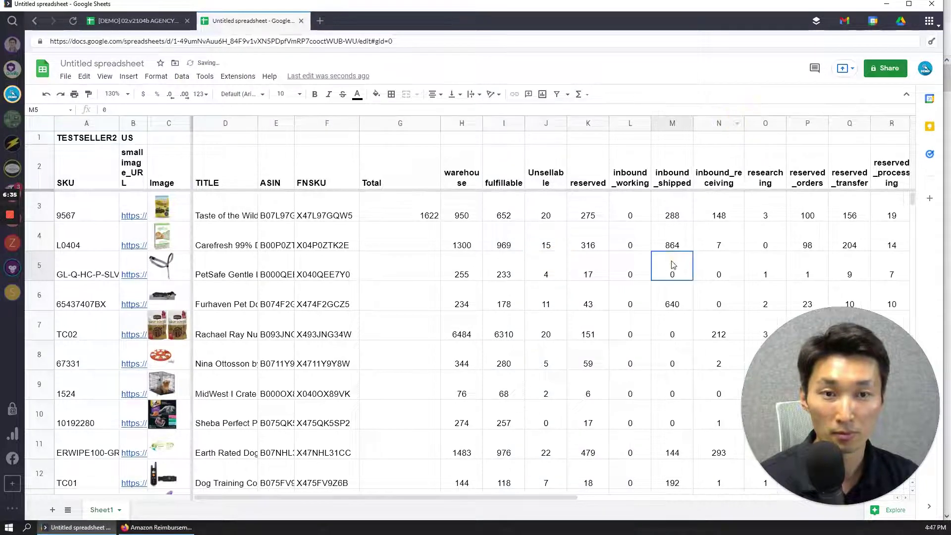
- Fill the G3 Total sum formula down to all fourteen SKU rows
click(395, 218)
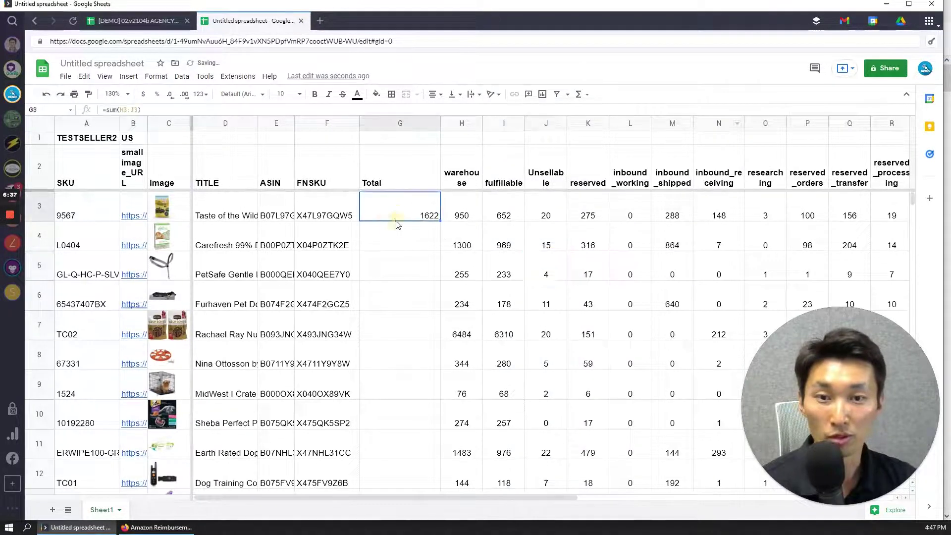
double_click(440, 221)
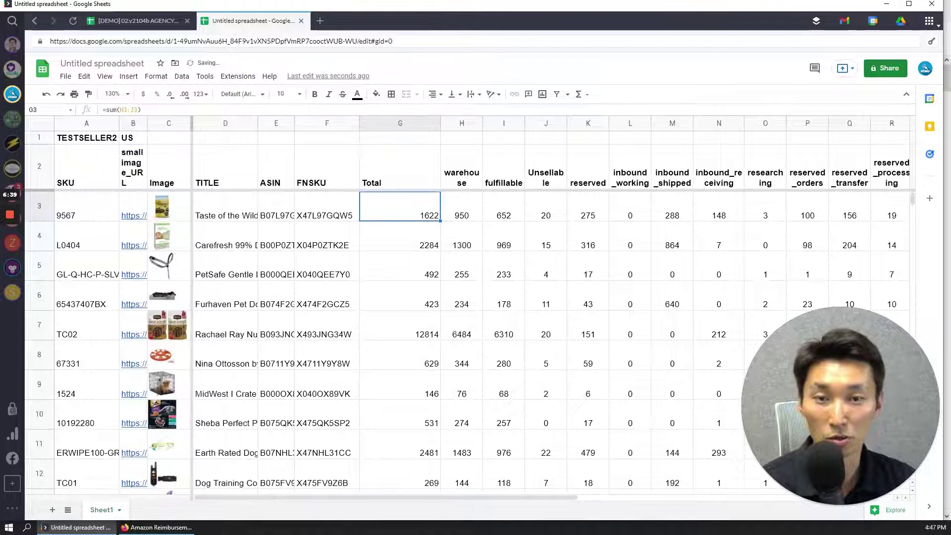
drag(426, 213, 429, 332)
scroll(463, 364, down, 2)
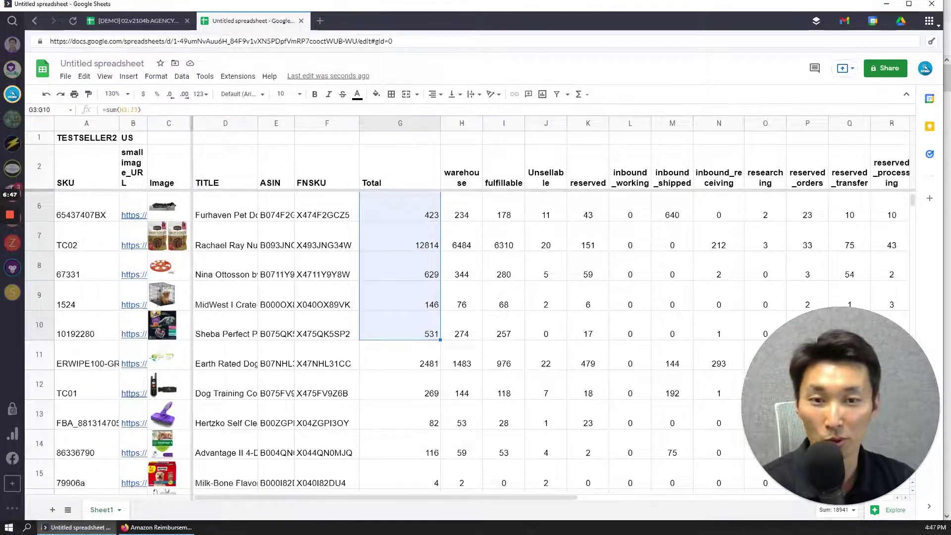
scroll(441, 345, down, 1)
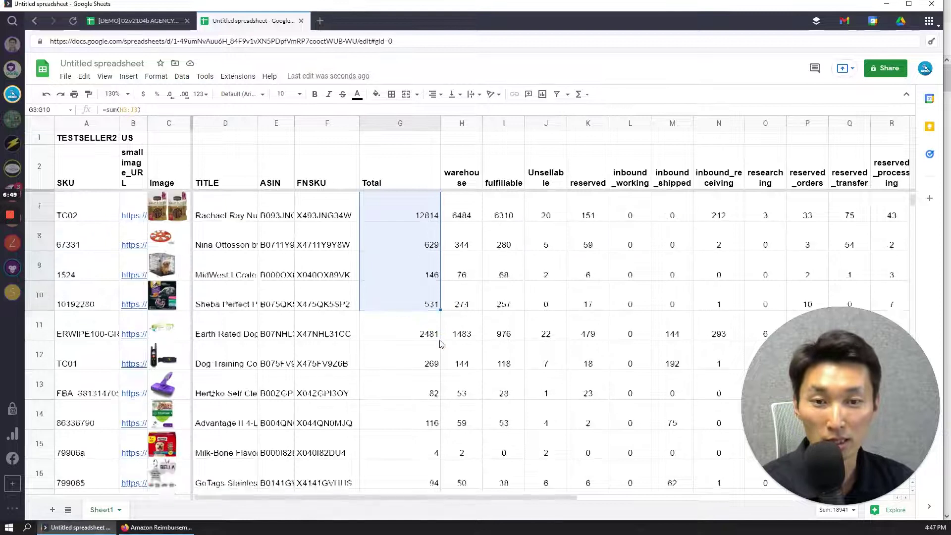
scroll(438, 356, down, 5)
click(426, 330)
scroll(436, 347, up, 5)
scroll(434, 311, up, 3)
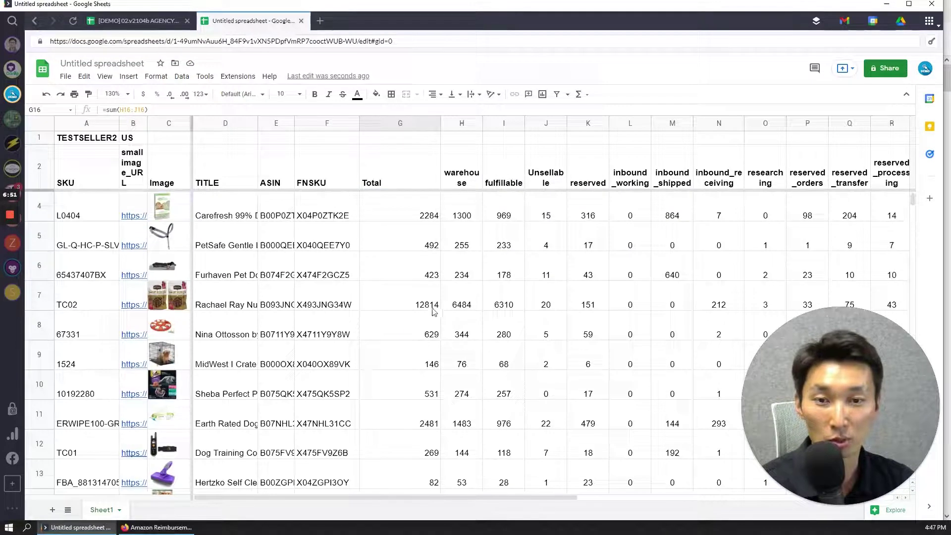
scroll(435, 311, up, 1)
drag(401, 446, 401, 417)
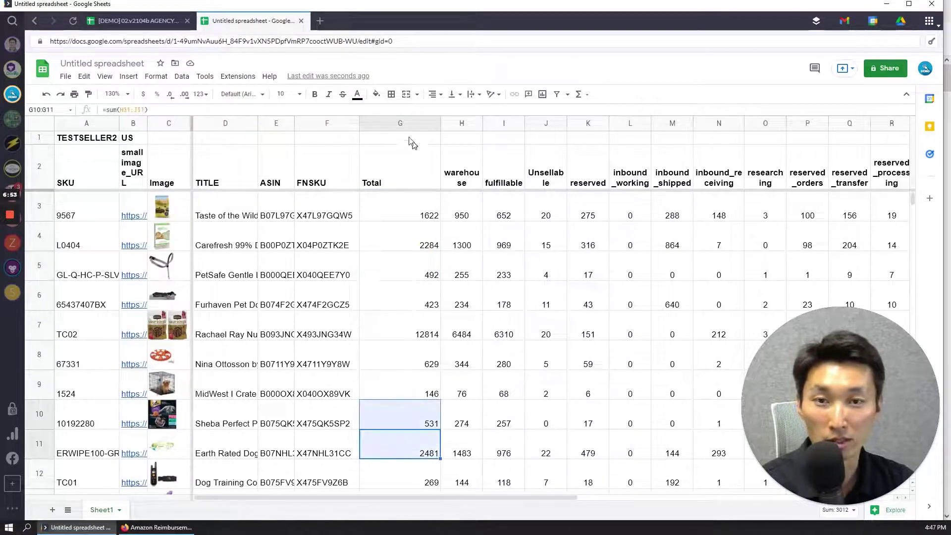
- Make the Total column G bold and centre-aligned
click(400, 123)
key(ctrl+b)
click(435, 94)
click(446, 111)
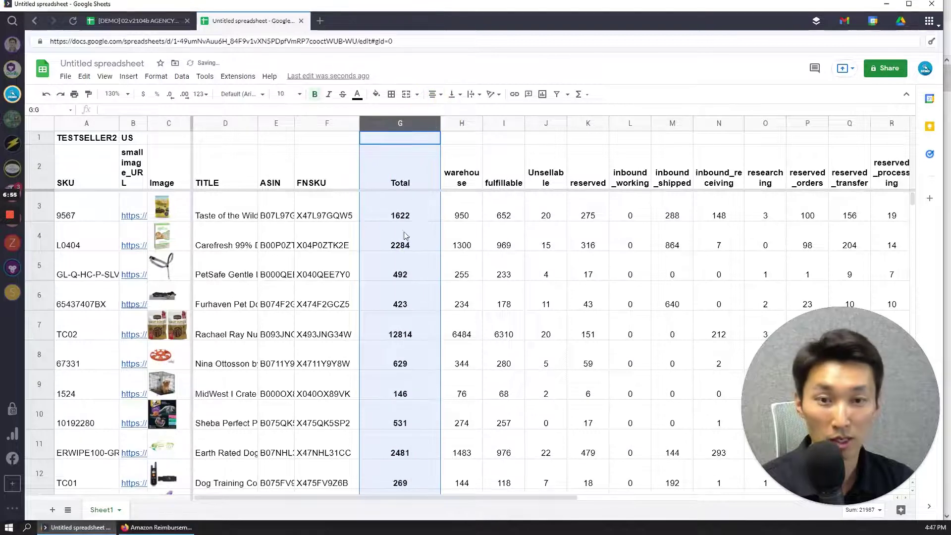
click(403, 217)
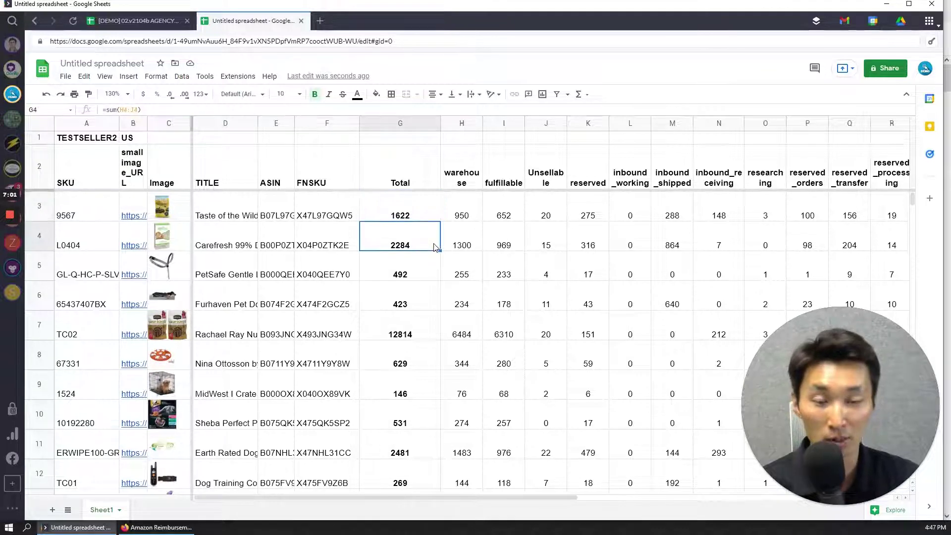
- Review the fulfillable column's contents and the finished Total column
click(507, 200)
click(507, 123)
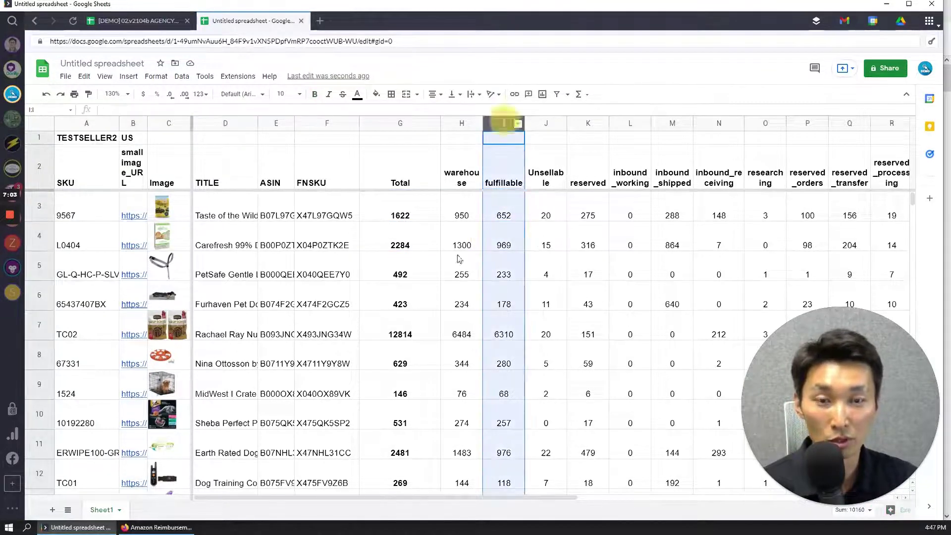
scroll(493, 354, down, 5)
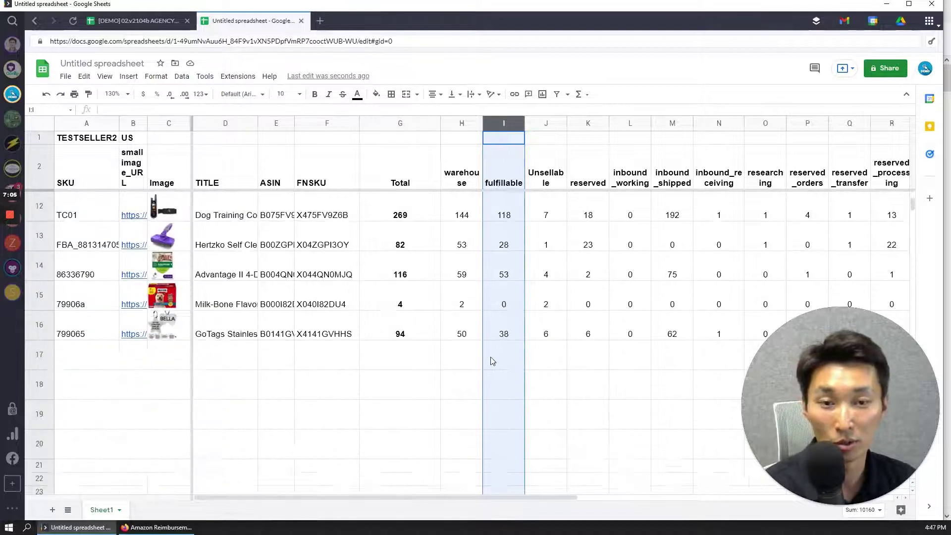
scroll(491, 366, up, 5)
drag(494, 498, 547, 496)
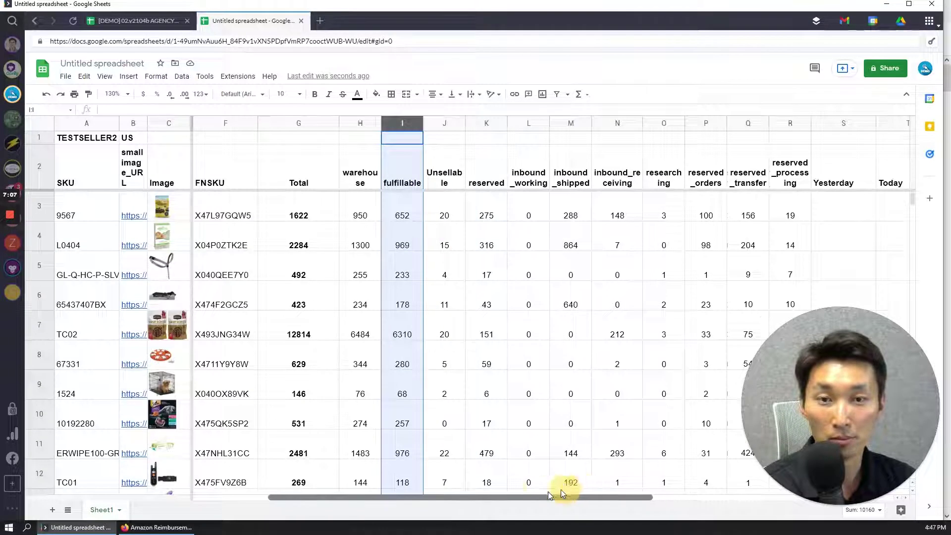
click(332, 125)
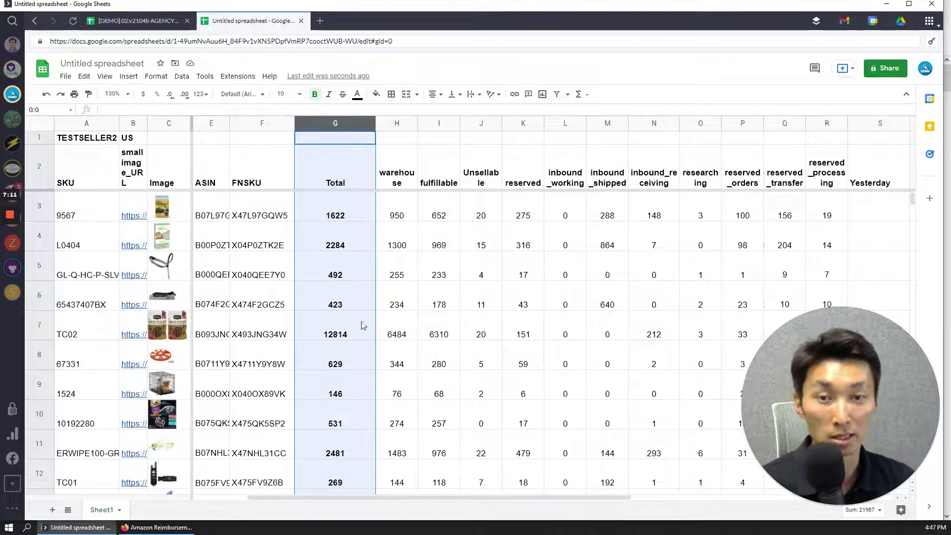
click(322, 240)
drag(451, 497, 619, 503)
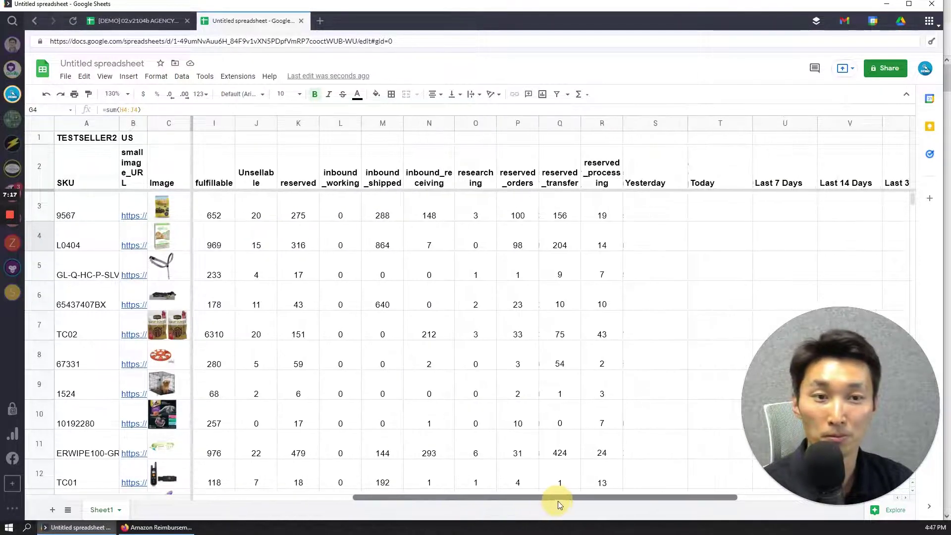
- Begin =GORILLA_SALESCOUNT in S3 with seller $A$1 and period S2
click(317, 178)
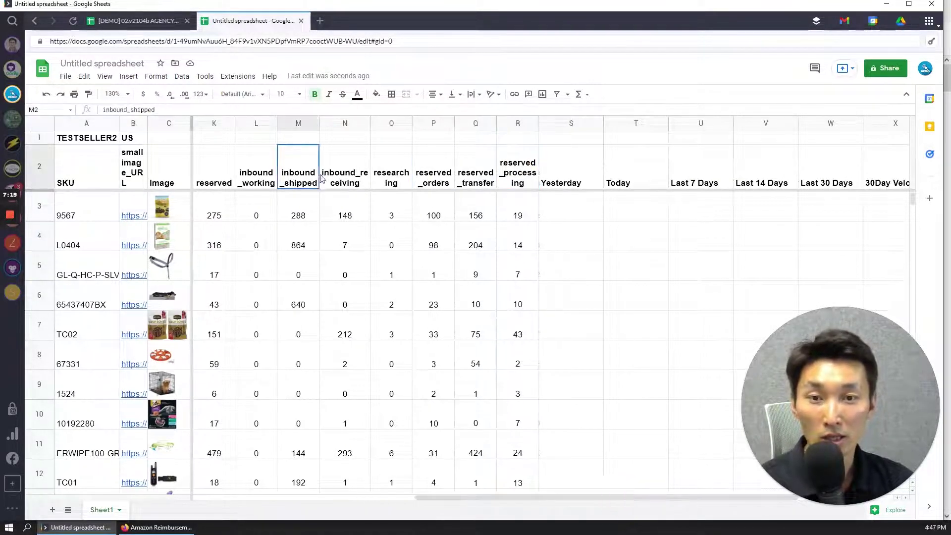
click(578, 168)
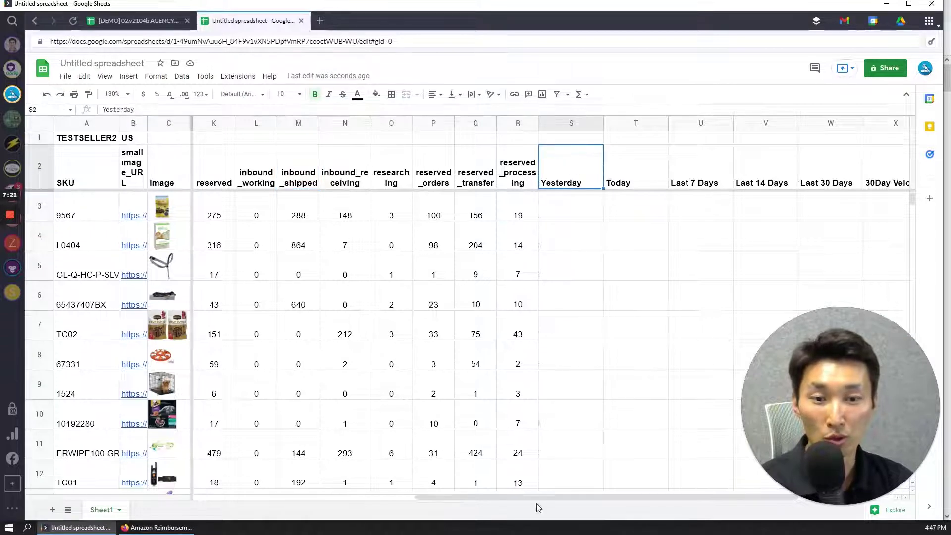
drag(580, 495, 624, 493)
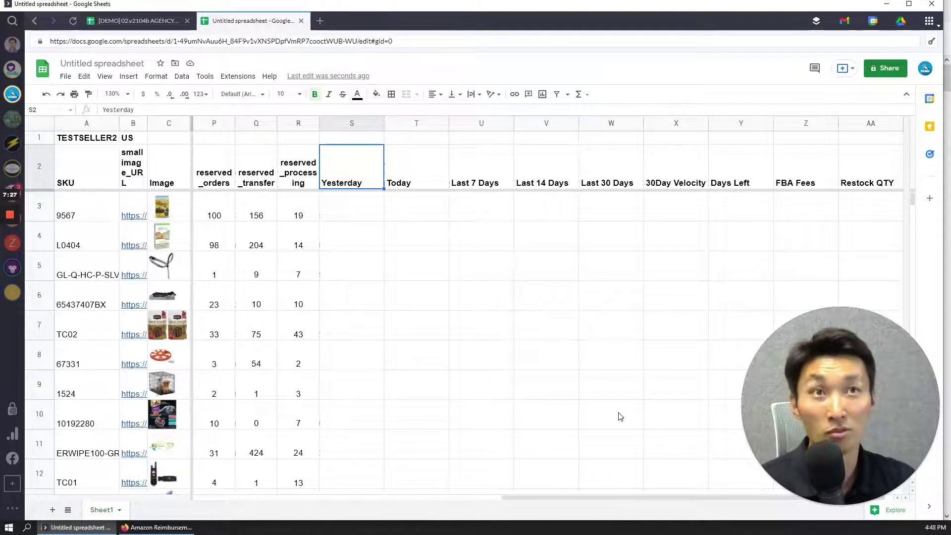
click(375, 213)
text(=gorilla)
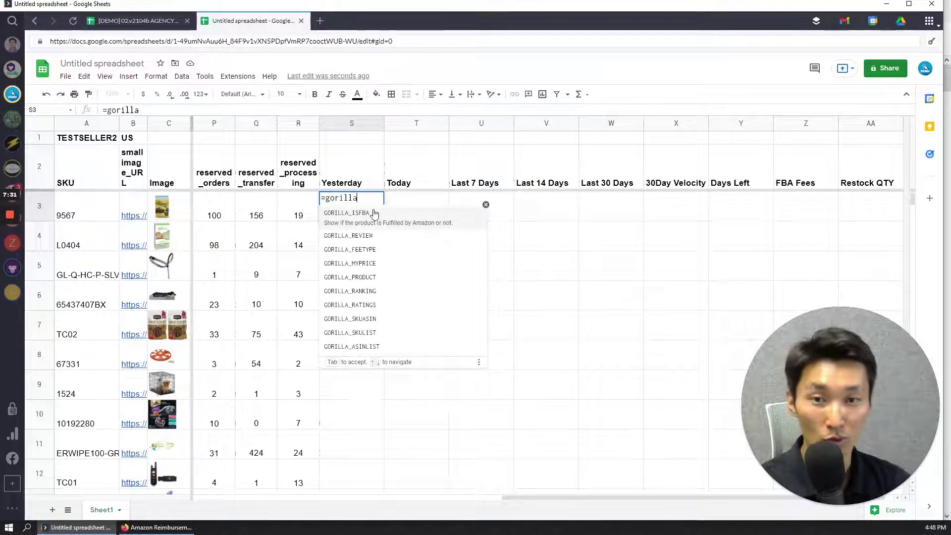
text(_sales)
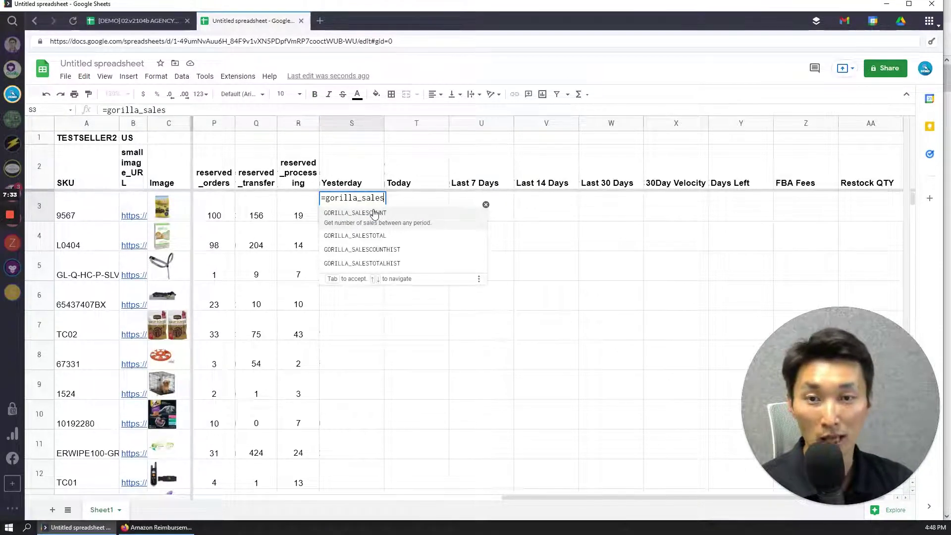
key(Tab)
click(91, 142)
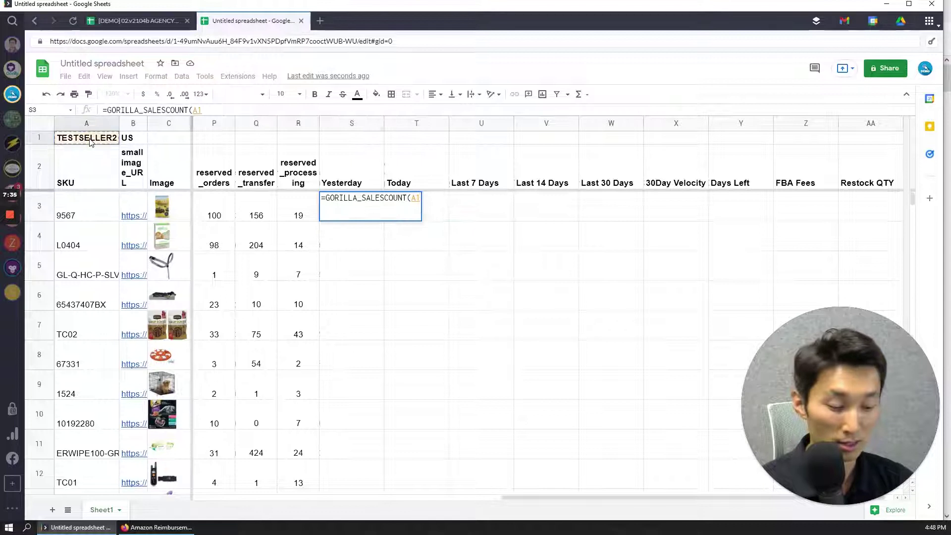
key(F4)
text($A$1,)
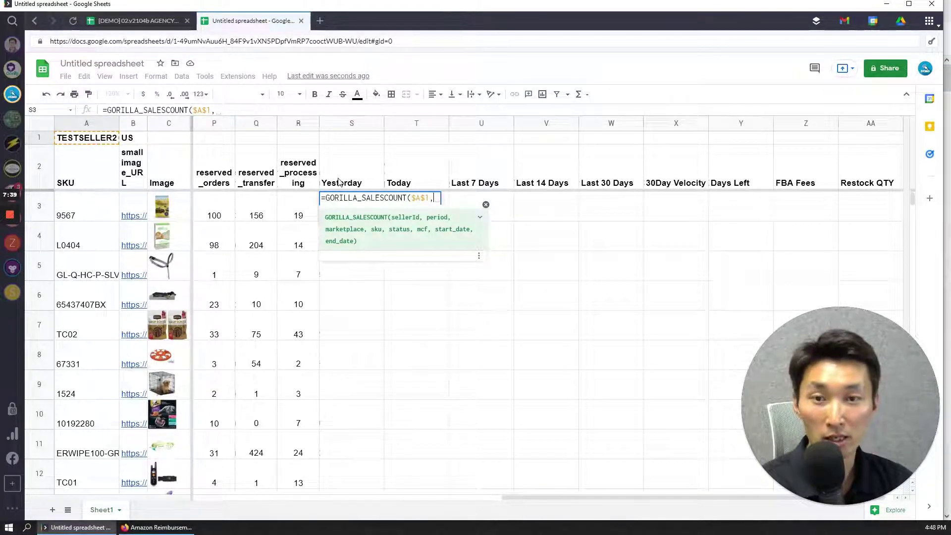
click(338, 182)
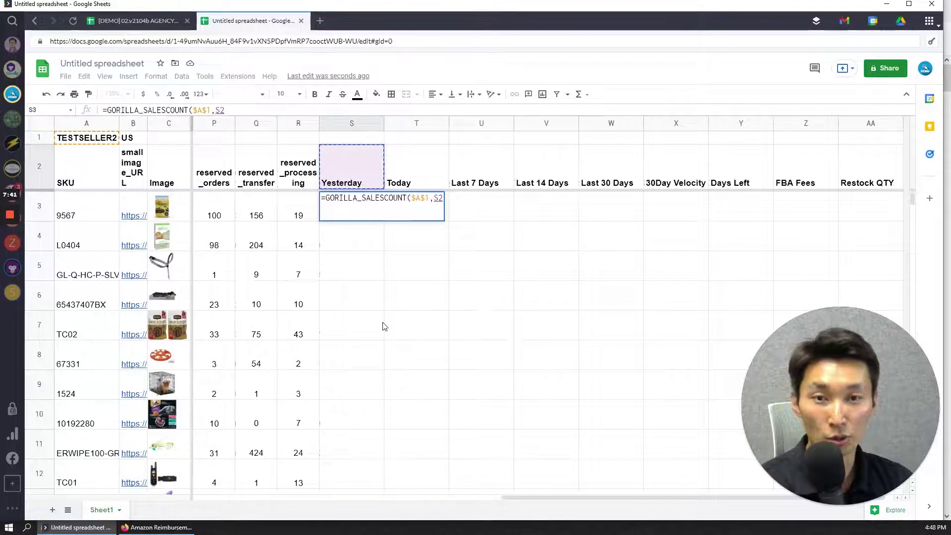
text(,)
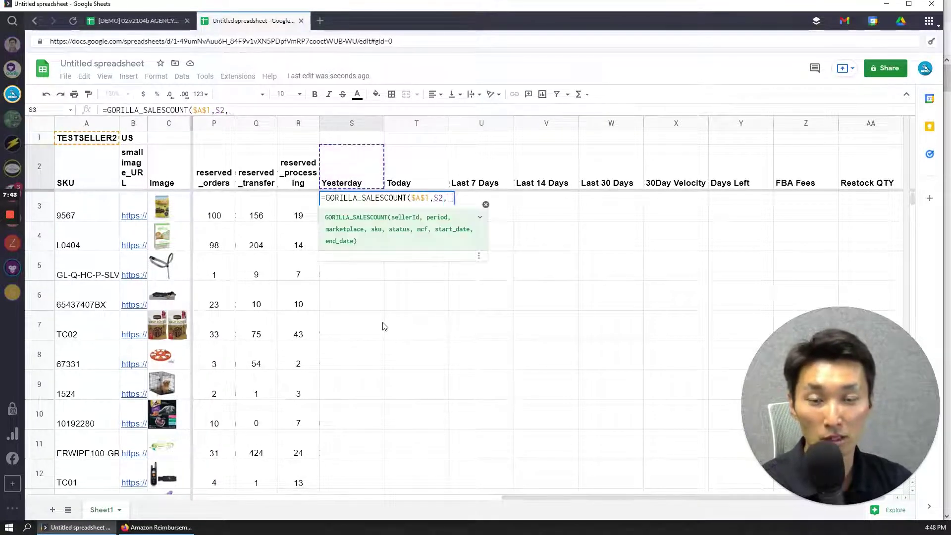
- Add marketplace $B$1 and SKU range $A$3:$A$16, then commit the formula
click(143, 141)
key(F4)
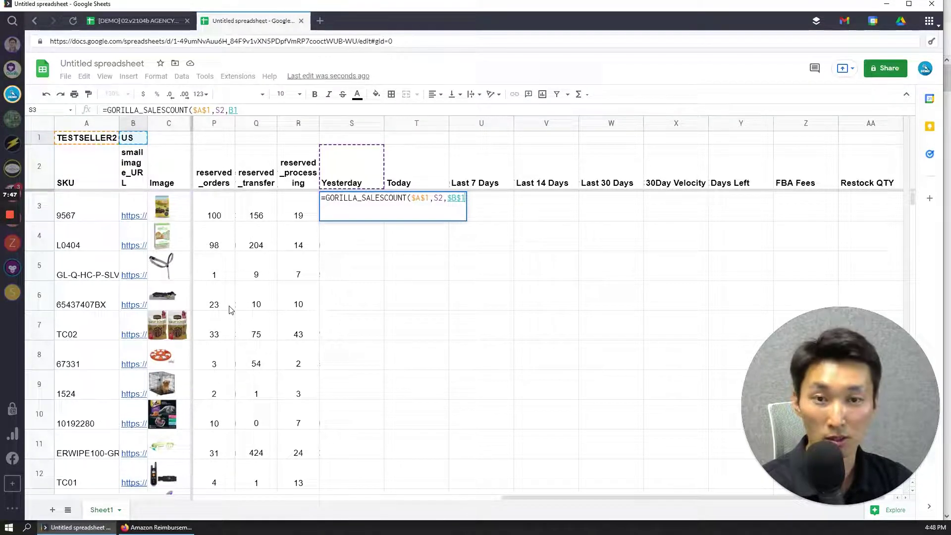
text(,)
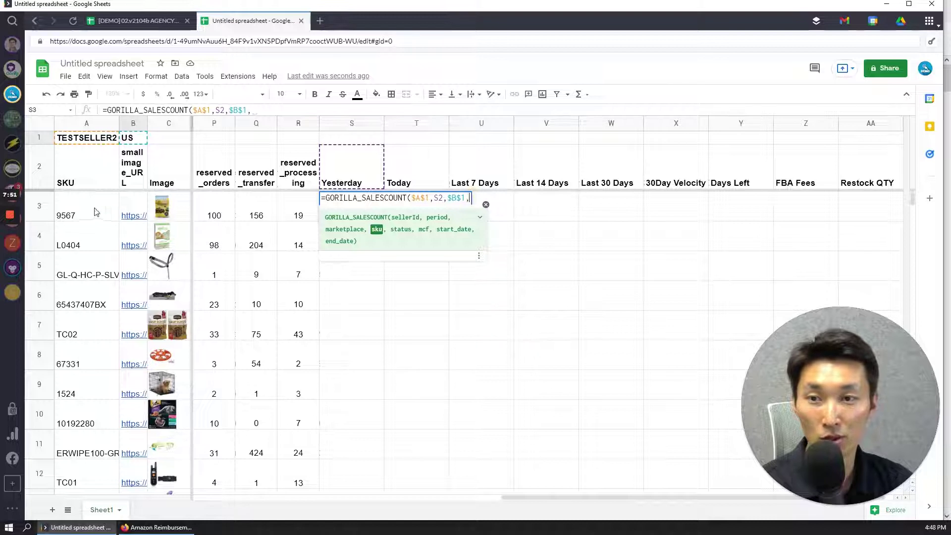
click(79, 211)
scroll(84, 322, down, 5)
shift+click(79, 331)
scroll(160, 380, up, 5)
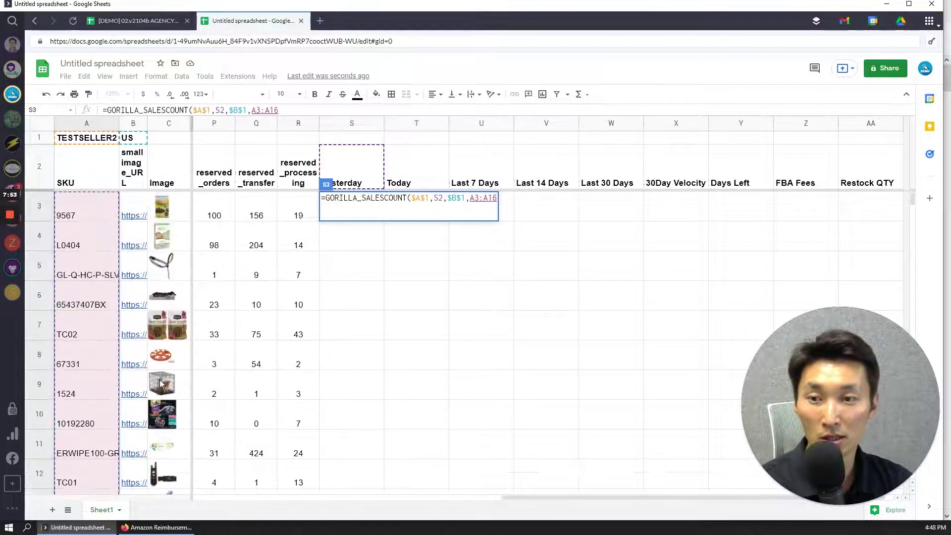
mouse_move(134, 304)
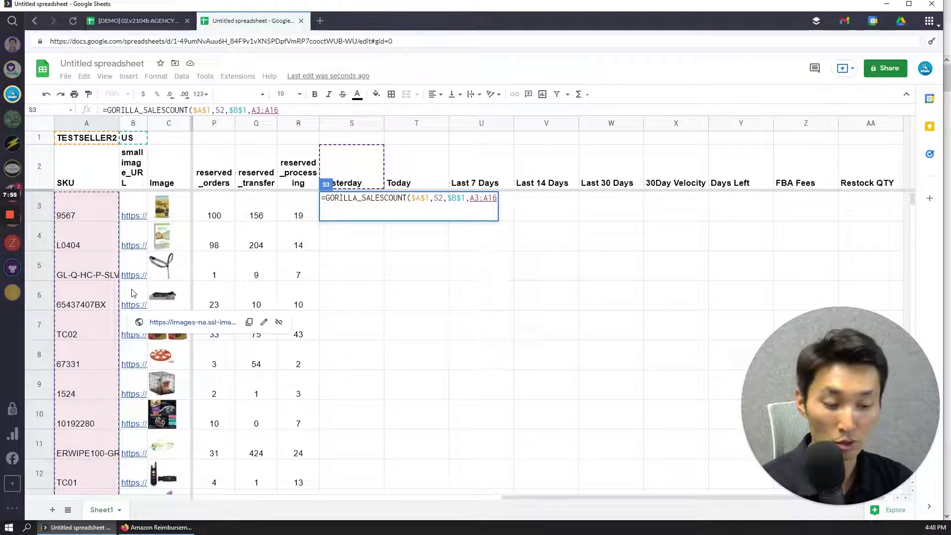
key(F4)
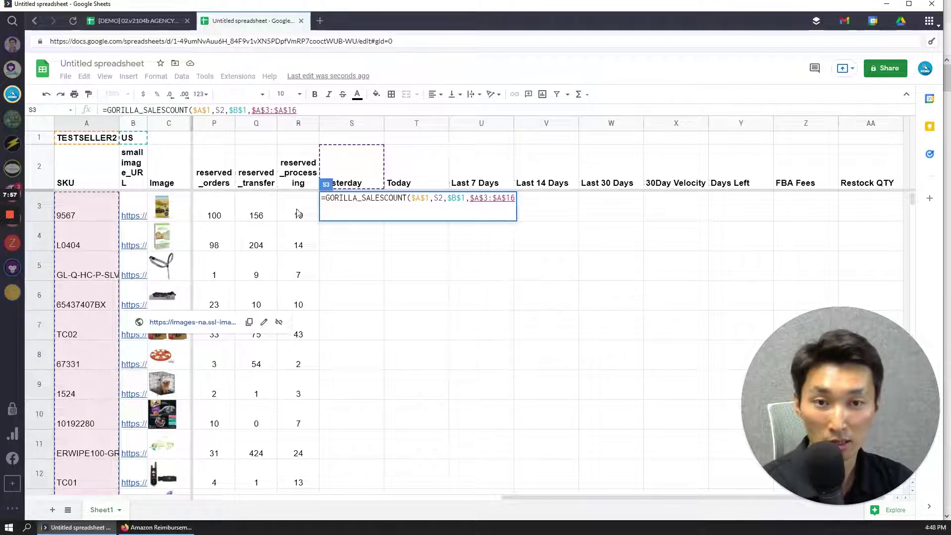
text(,)
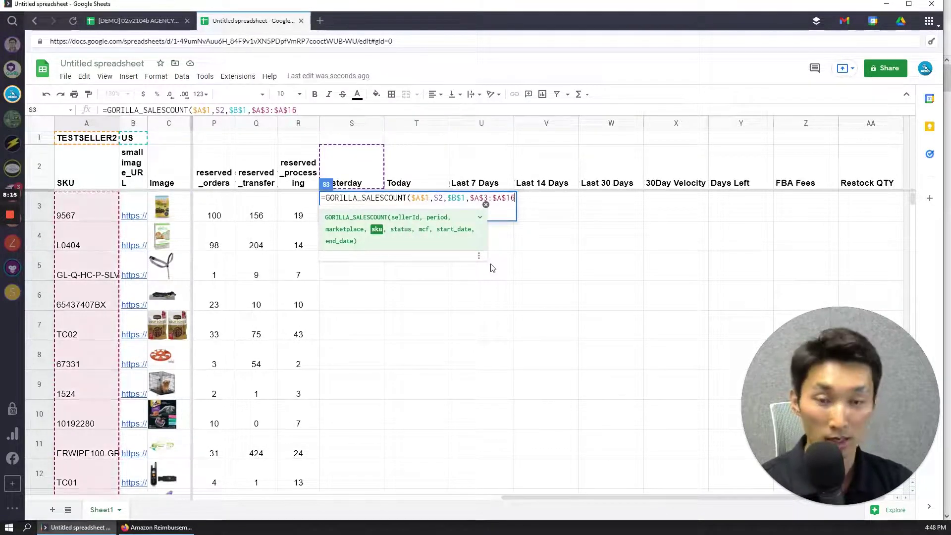
key(BackSpace)
key(BackSpace)
text())
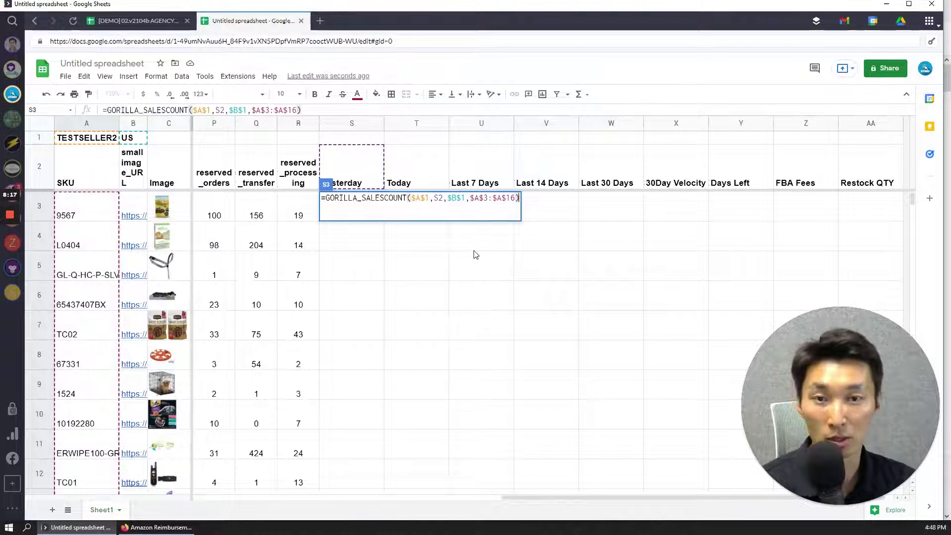
key(Return)
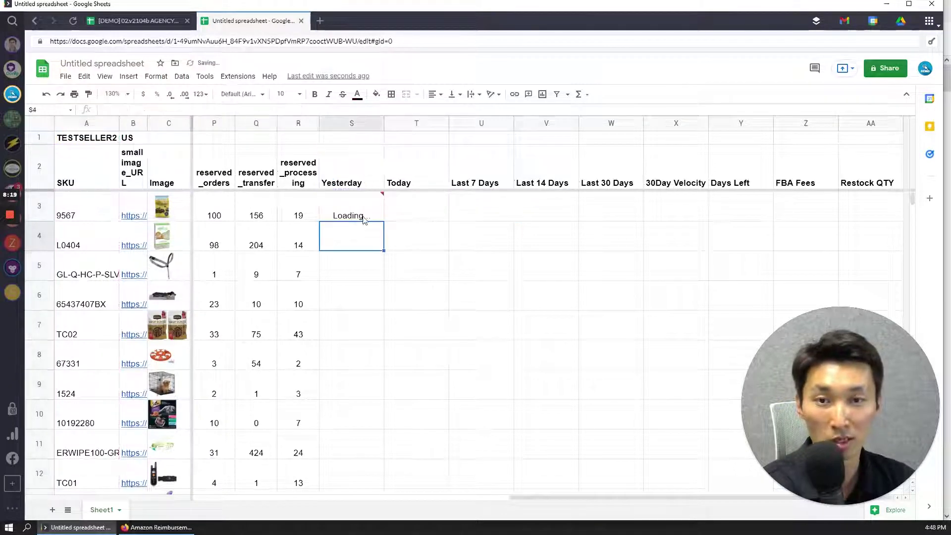
- Copy the S3 sales-count formula across to W3 under Last 30 Days
click(357, 214)
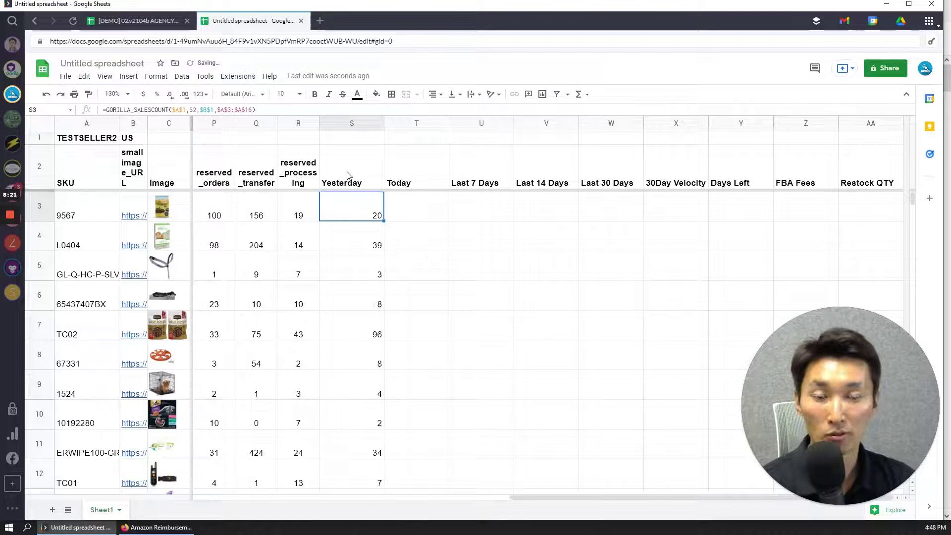
drag(350, 174, 626, 168)
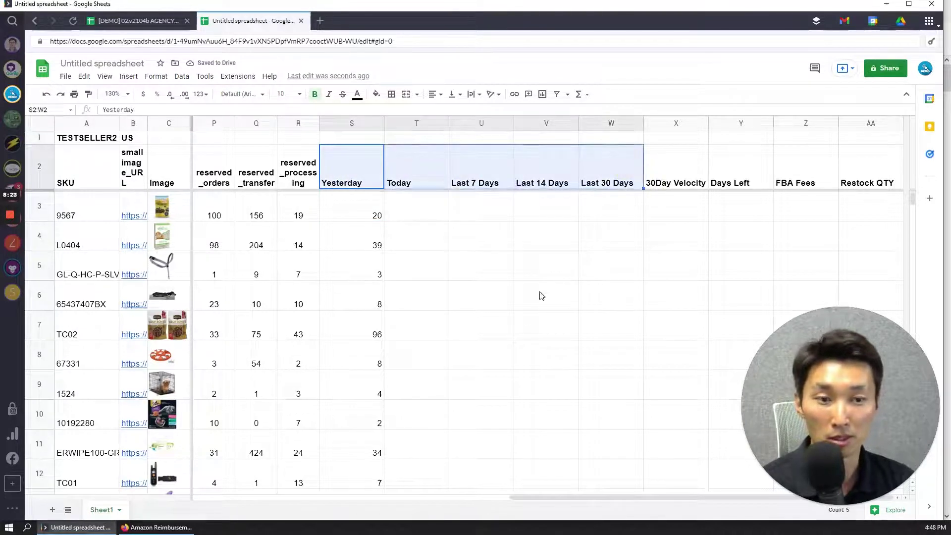
click(422, 213)
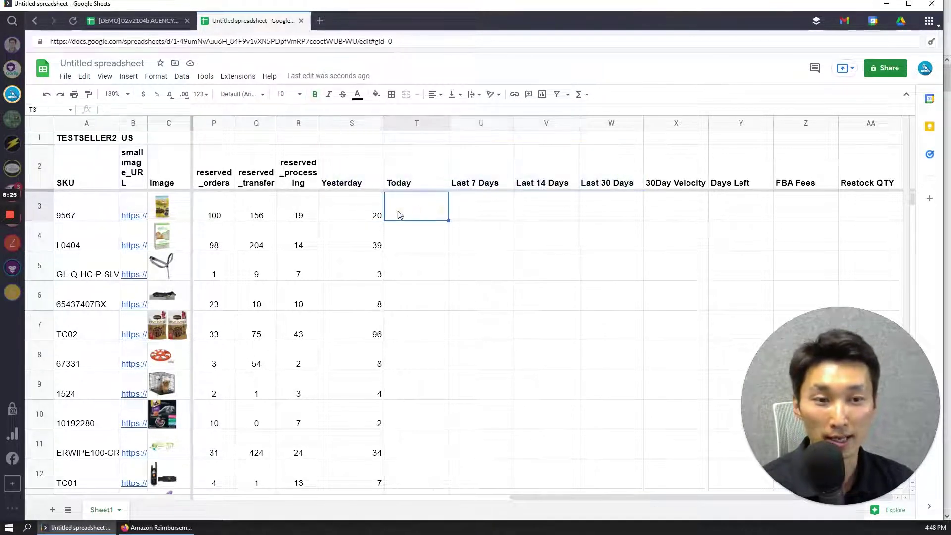
click(379, 214)
drag(360, 127, 676, 122)
click(421, 218)
key(Left)
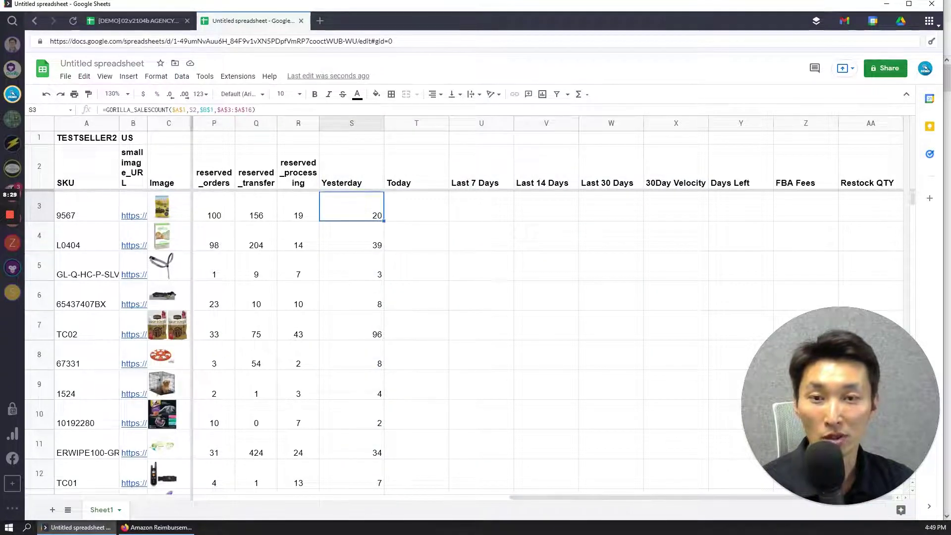
click(384, 219)
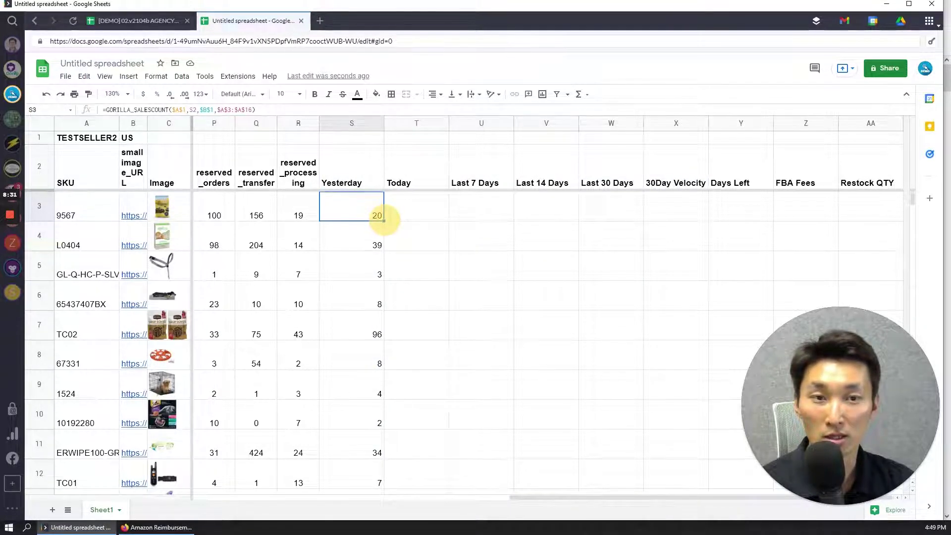
drag(383, 219, 610, 214)
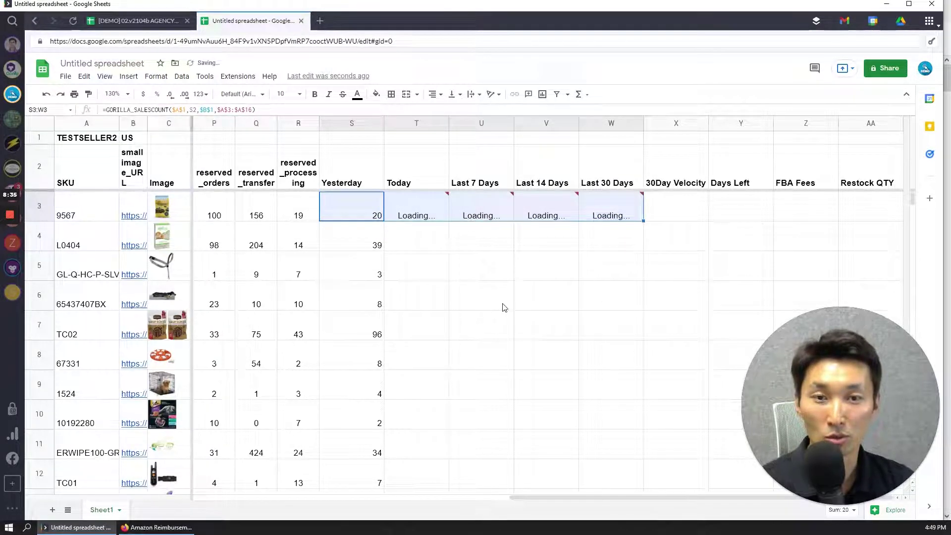
- Check the Today through Last 30 Days headers and the Last 30 Days formula
click(422, 176)
click(496, 173)
click(553, 169)
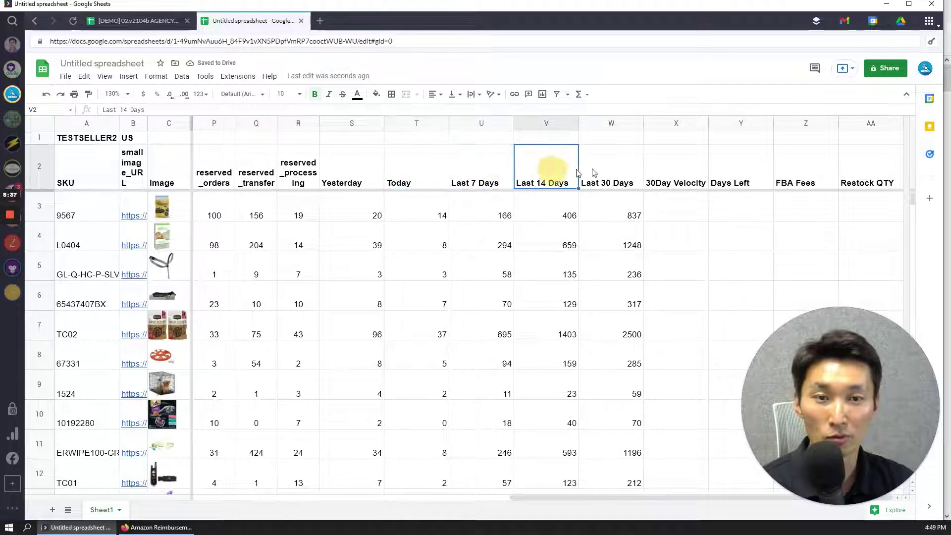
click(613, 170)
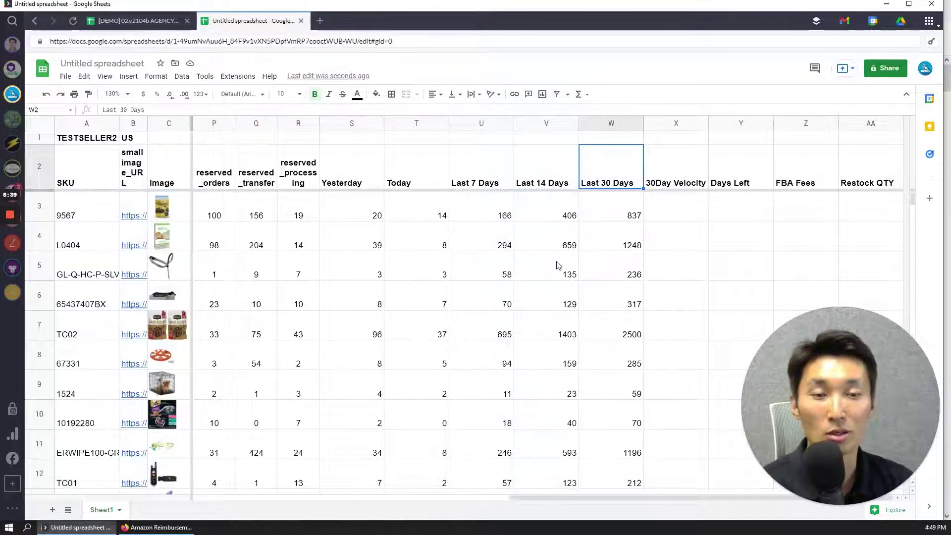
click(622, 216)
- Centre the values in columns S to W
drag(601, 122, 347, 122)
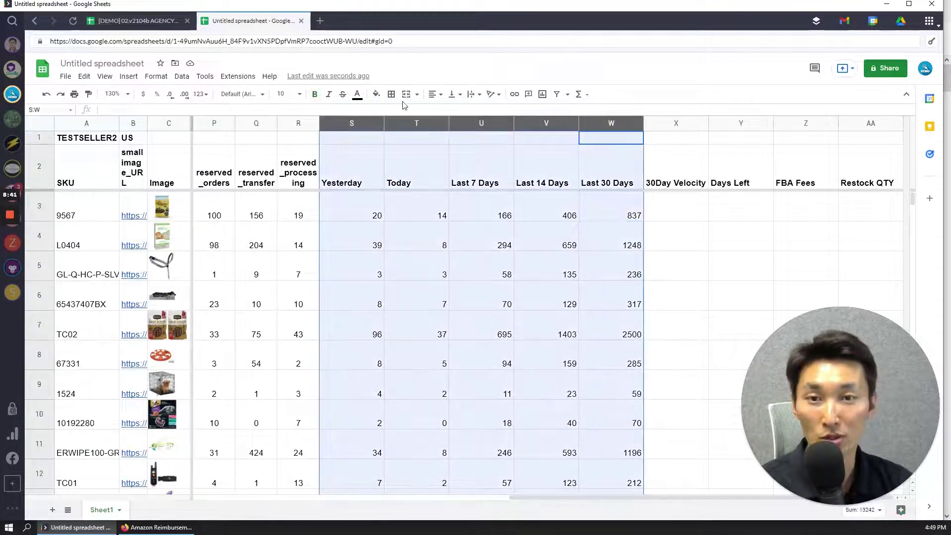
click(435, 94)
click(447, 112)
click(527, 218)
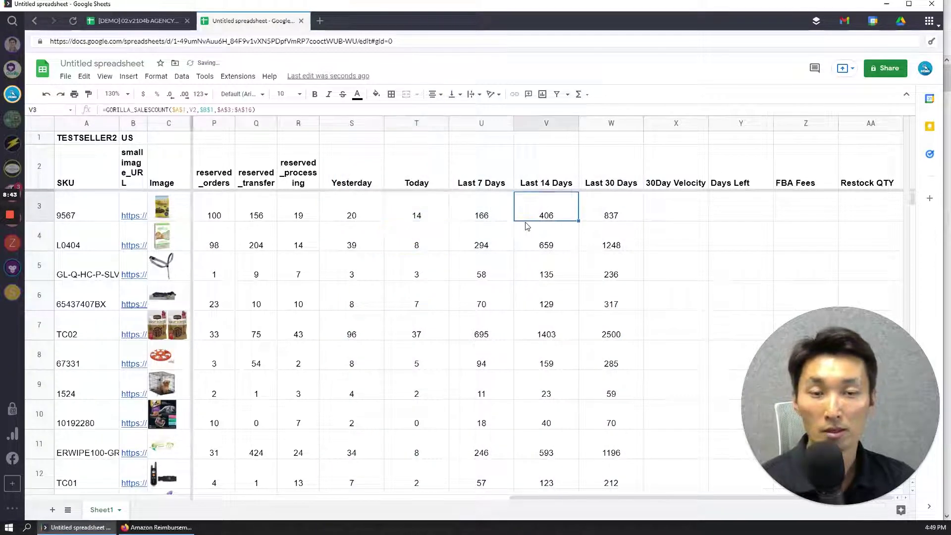
- Review the Last 30 Days values beside the empty 30Day Velocity column, then switch to the demo sheet
click(679, 208)
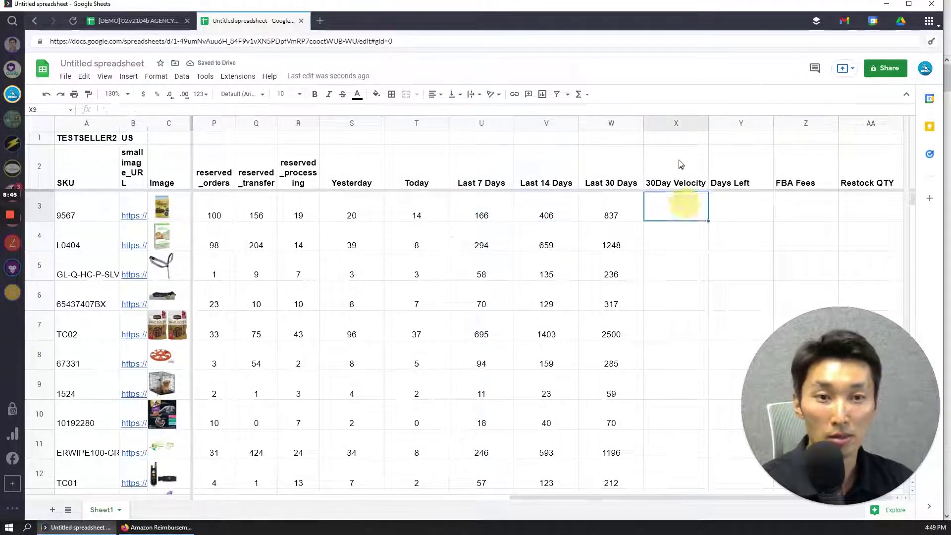
click(674, 161)
click(686, 208)
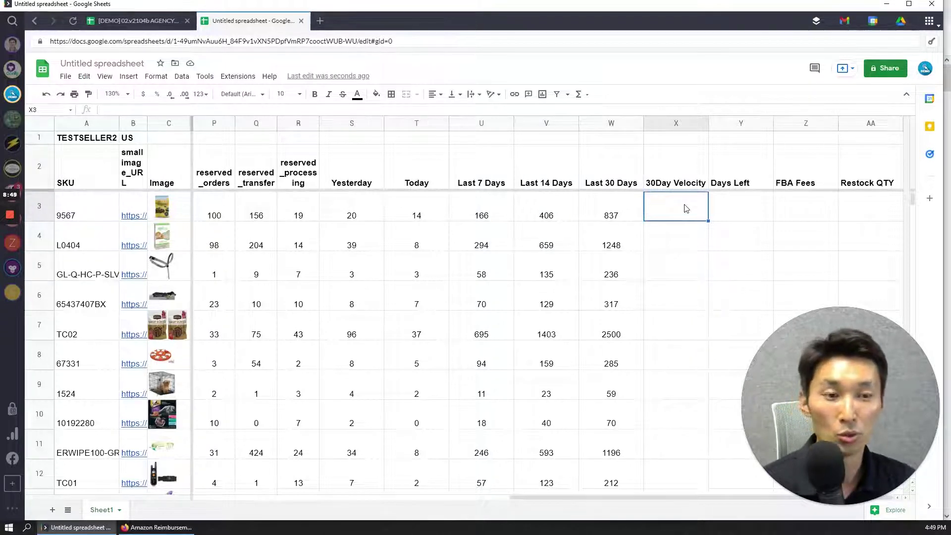
drag(614, 175, 631, 346)
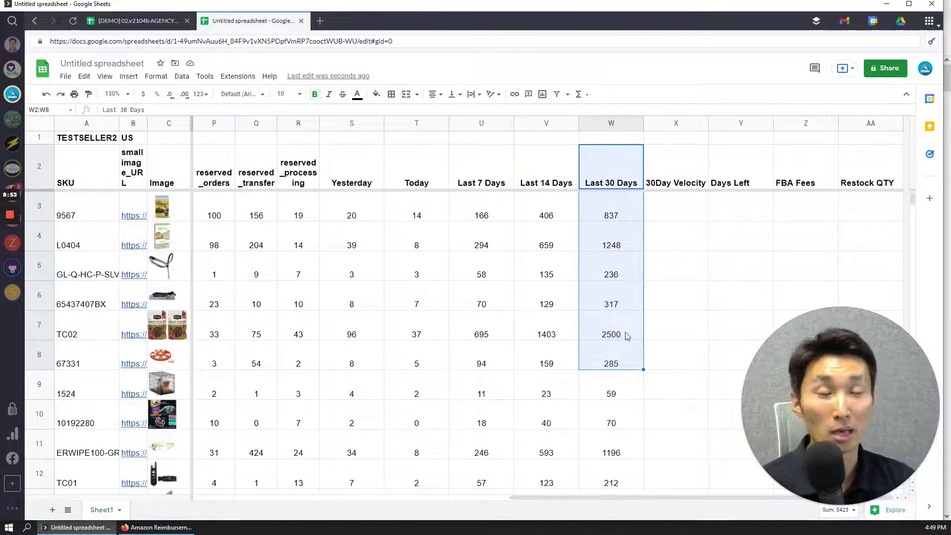
click(634, 238)
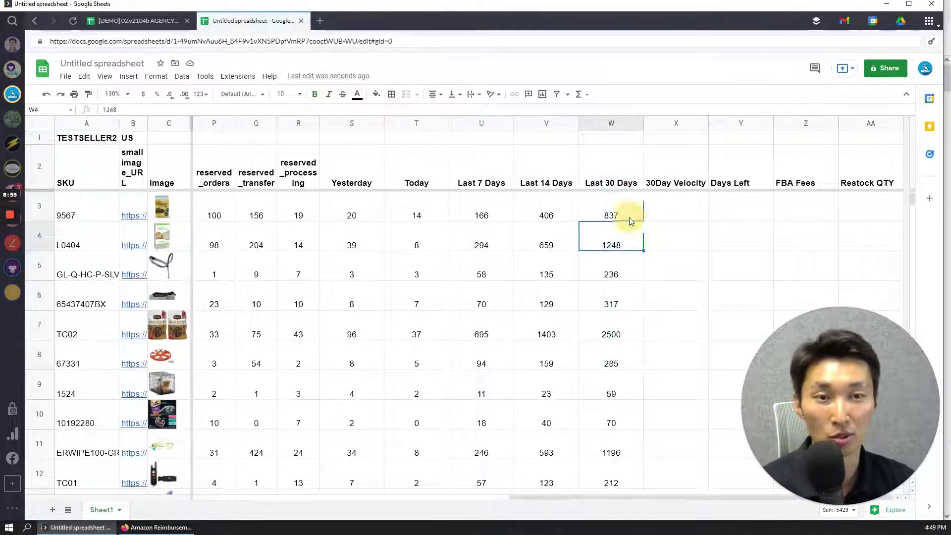
click(631, 215)
click(679, 212)
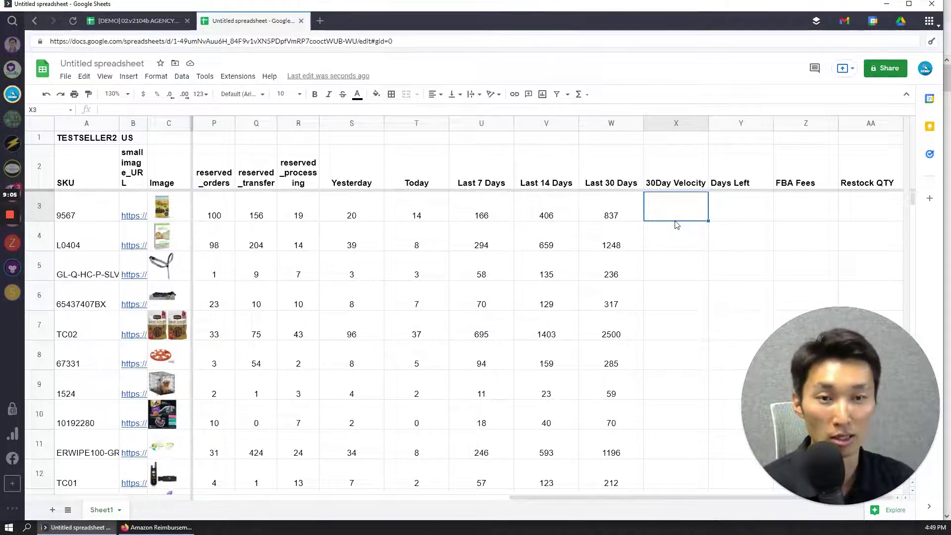
key(ctrl+shift+Tab)
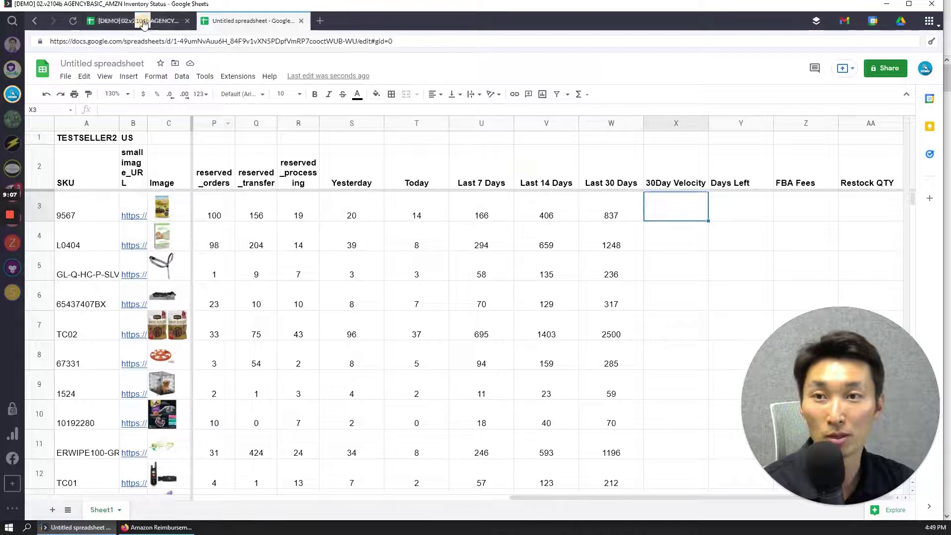
- Examine the demo's row 4 sales formulas and velocity formula =(T4*4+U4*2+V4)/3
click(560, 212)
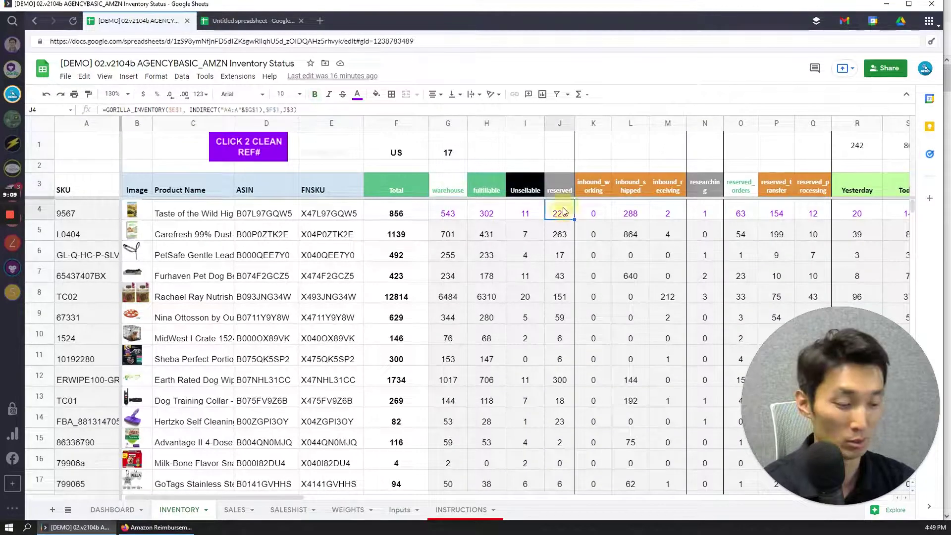
key(Right)
key(Right)
key(Right)
key(Right)
key(Right)
key(Right)
key(Right)
key(Right)
key(Right)
key(Right)
key(Right)
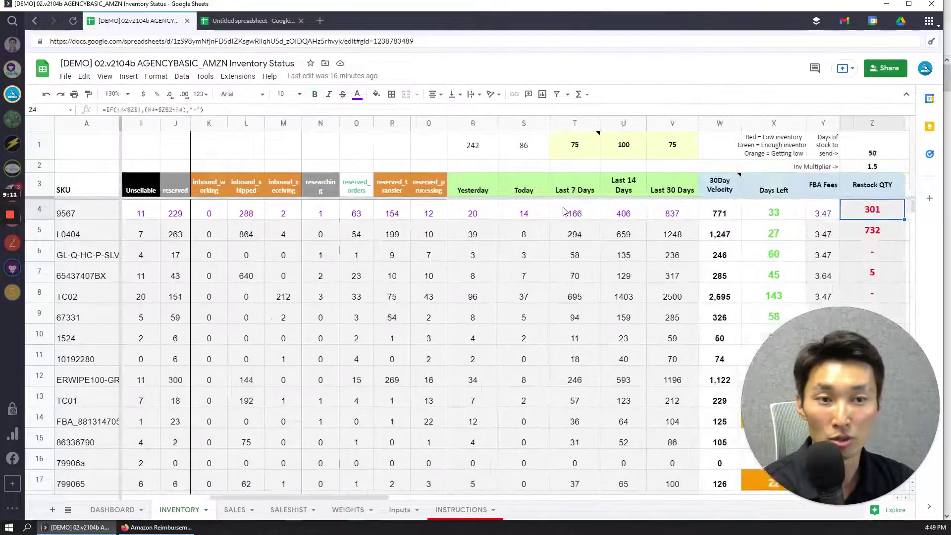
key(Right)
key(Right)
key(Left)
key(Left)
key(Left)
key(Right)
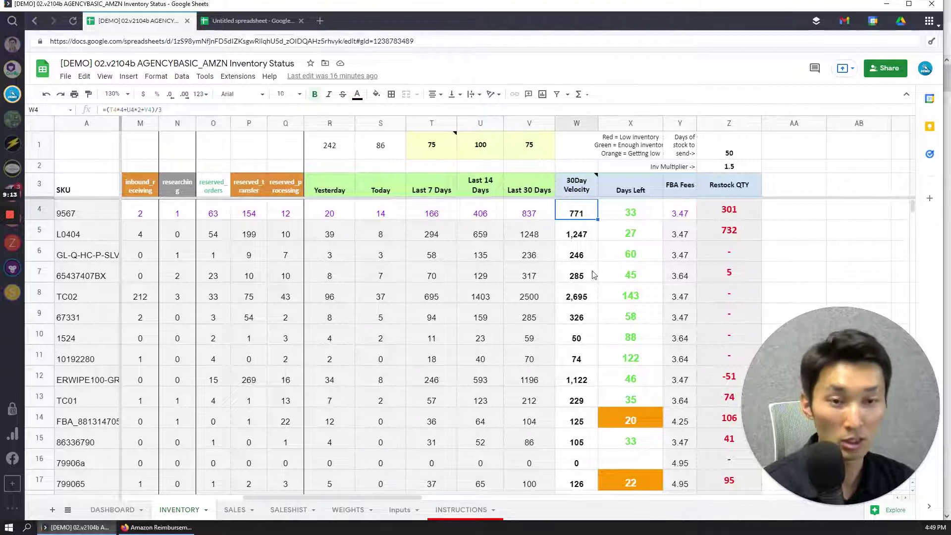
key(F2)
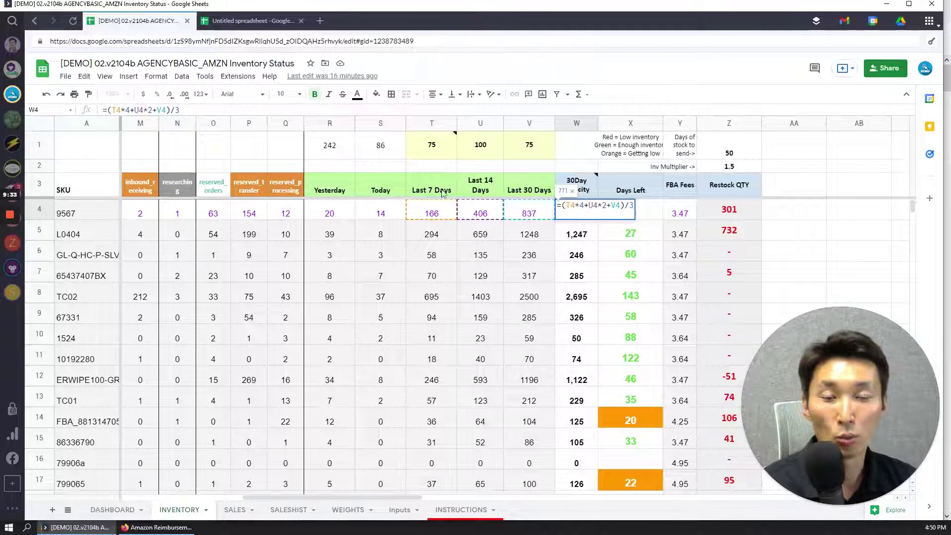
click(443, 219)
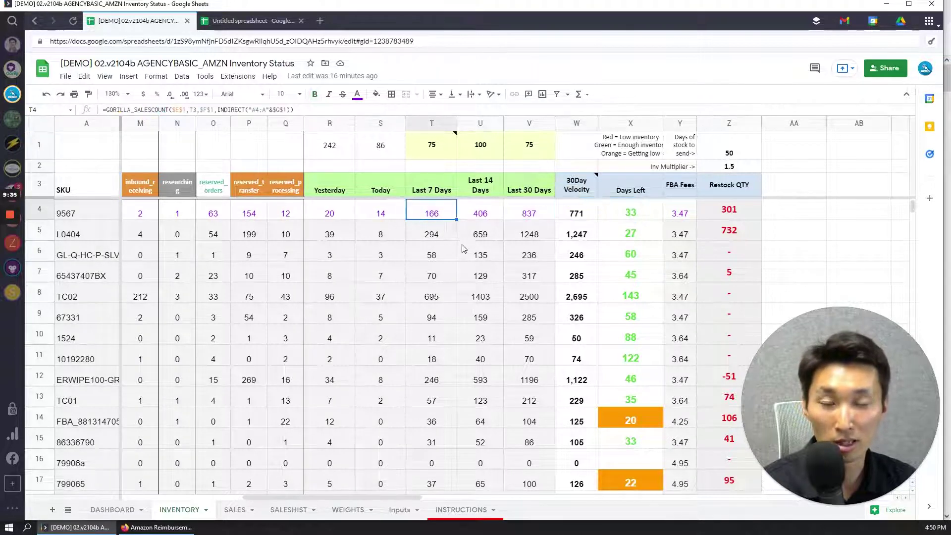
click(481, 217)
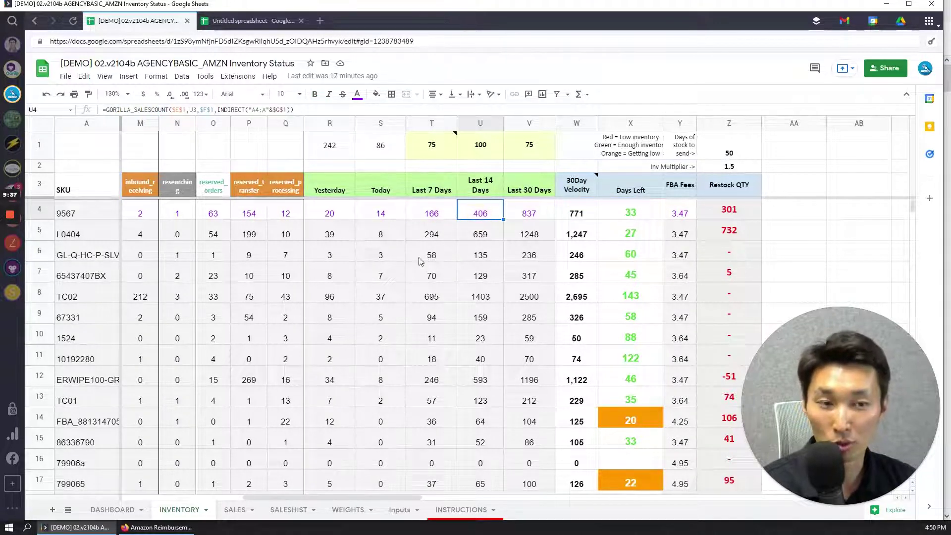
click(529, 219)
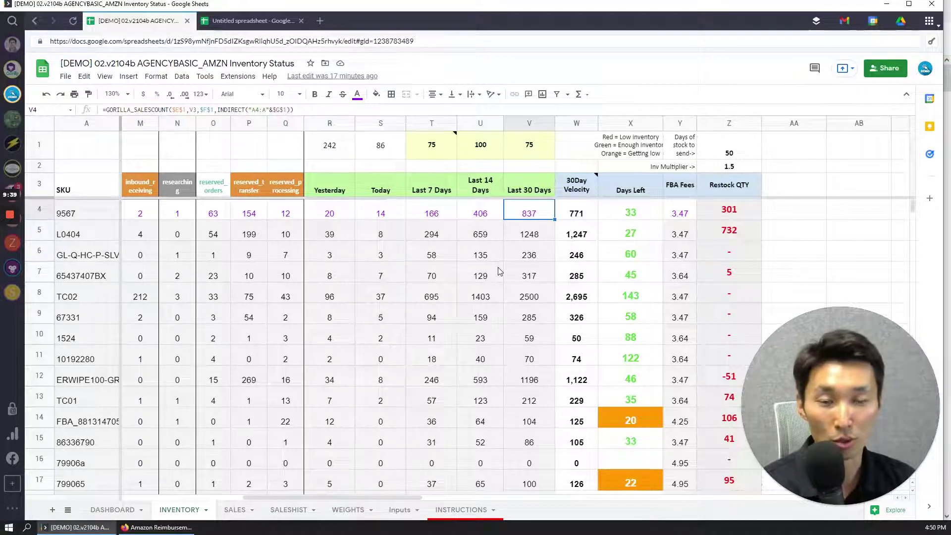
double_click(578, 218)
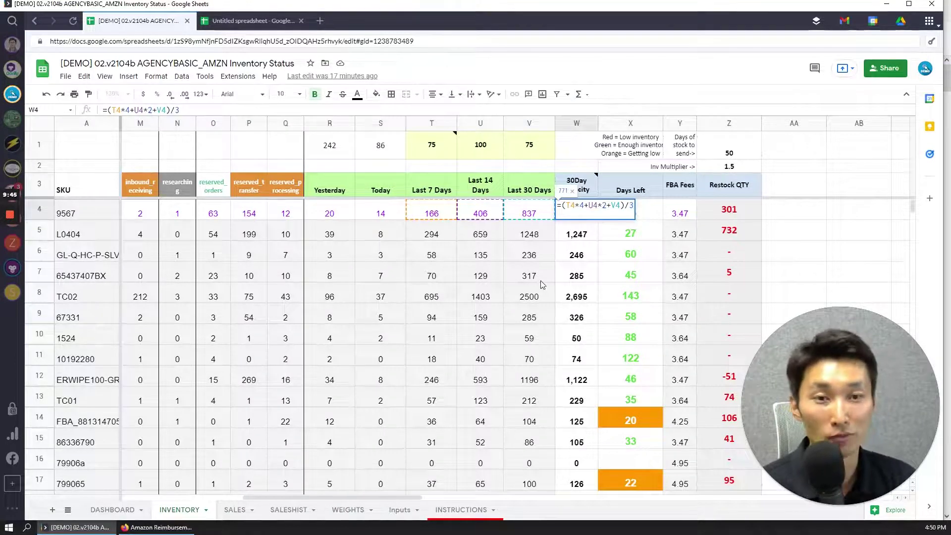
key(Escape)
- Enter =((U3*4)+(V3*2)+W3)/3 in X3 of the untitled spreadsheet
click(246, 21)
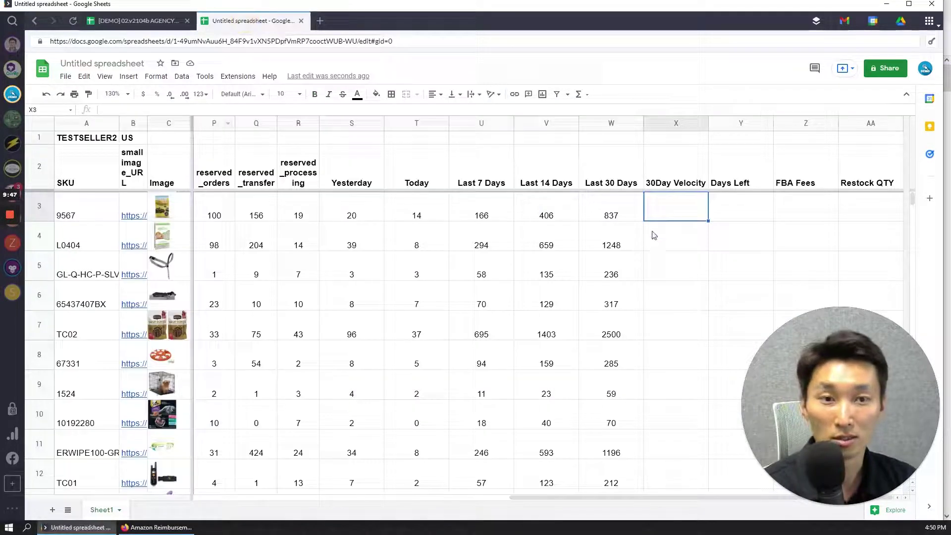
click(681, 213)
text(=)
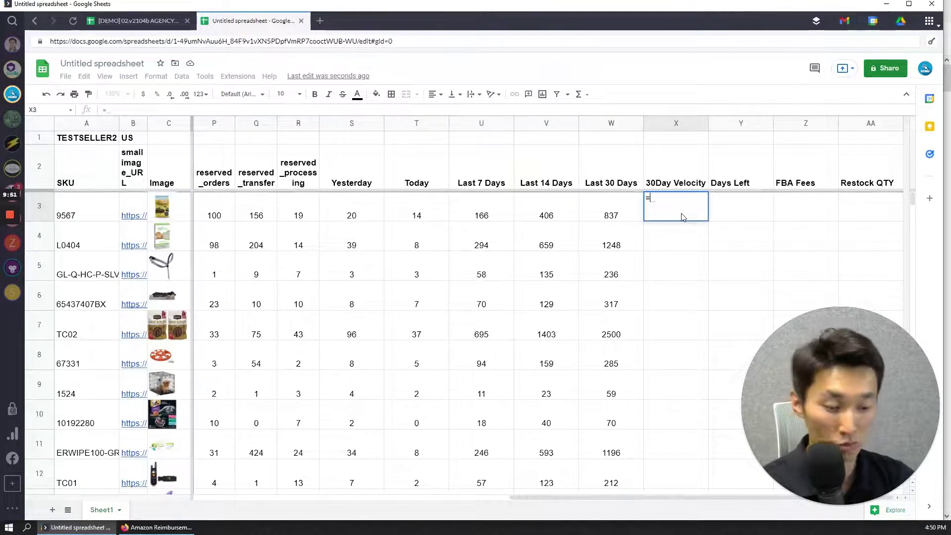
text(()
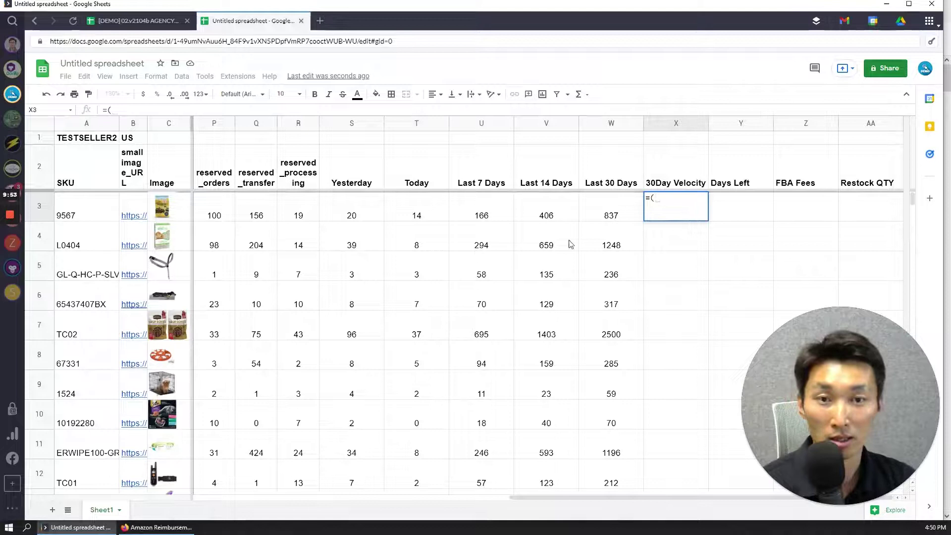
text(()
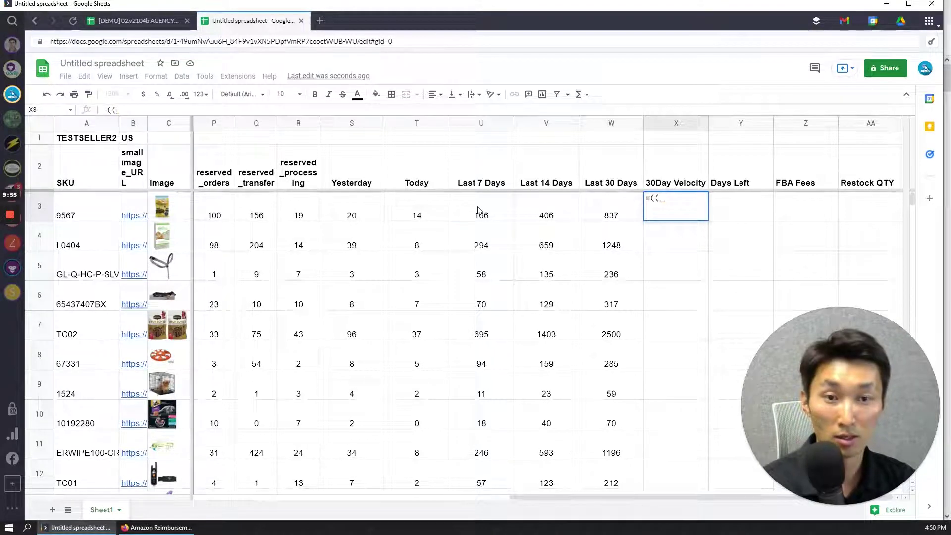
click(484, 218)
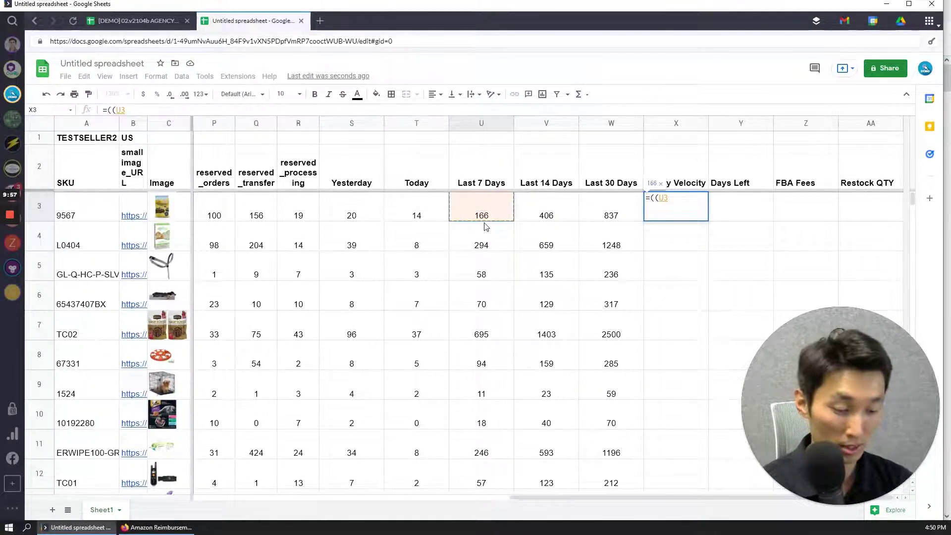
text(*4))
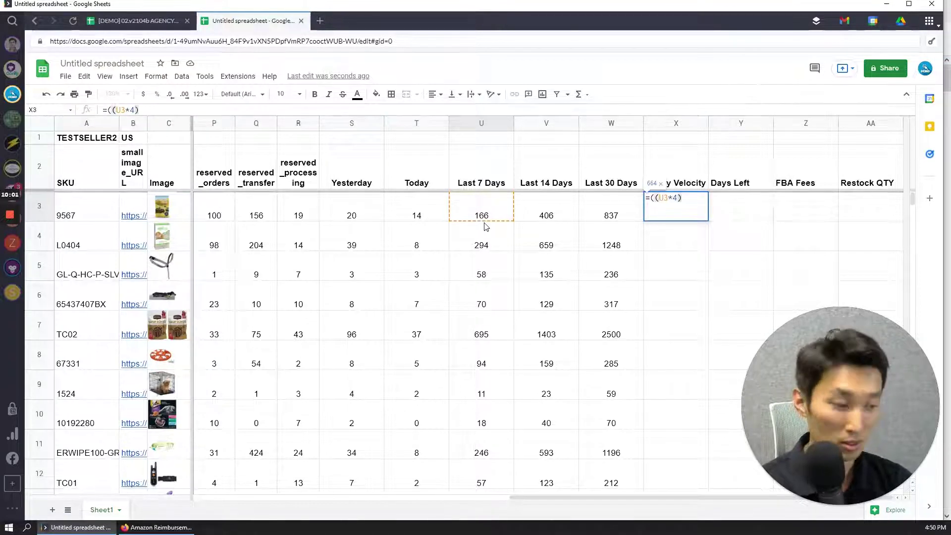
text(+)
click(544, 214)
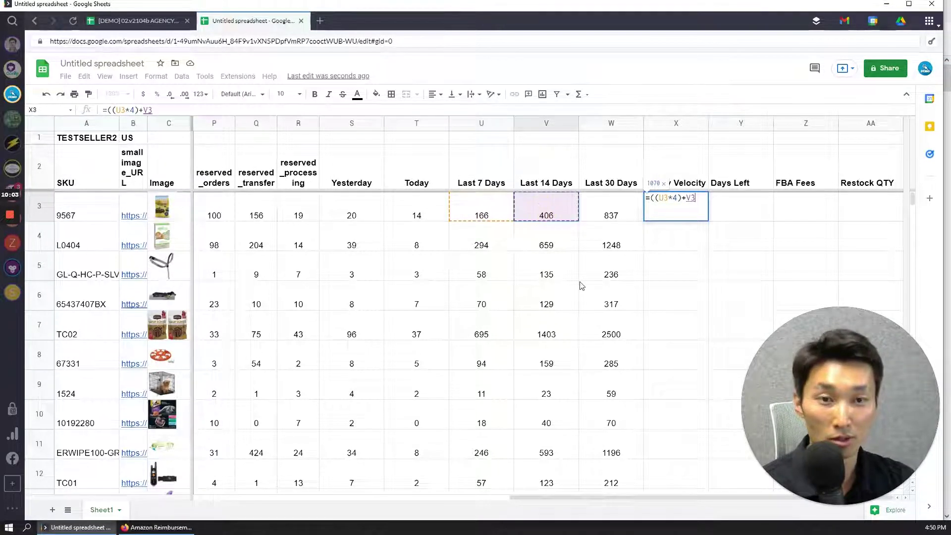
text(*)
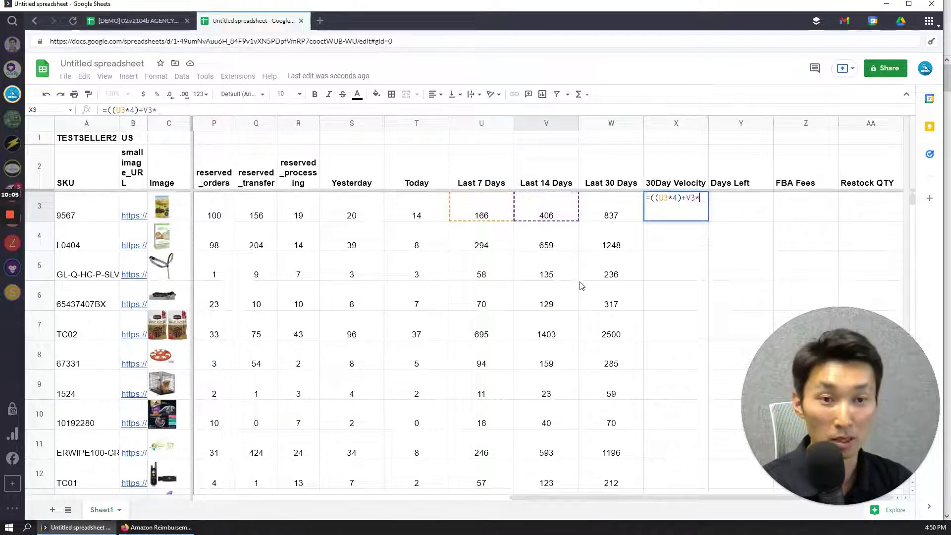
text(2))
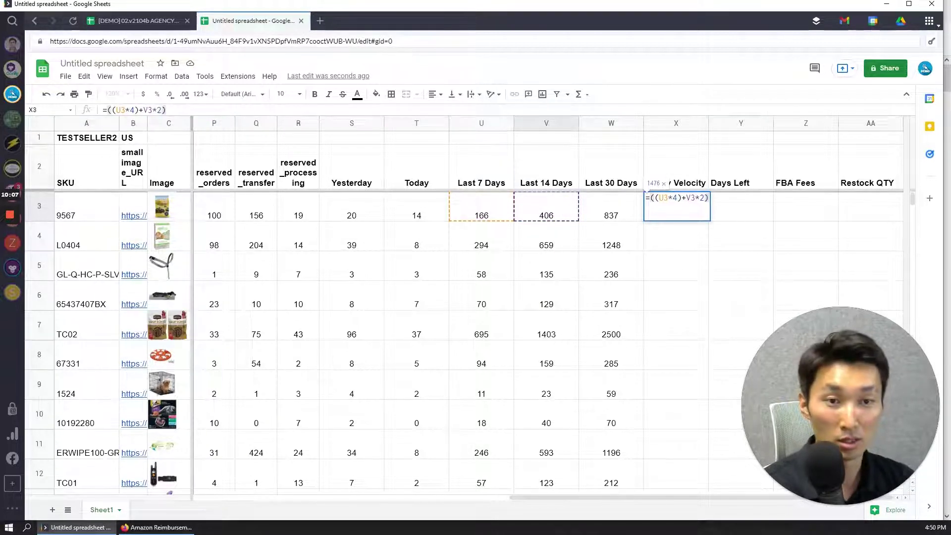
text(()
key(End)
text(+)
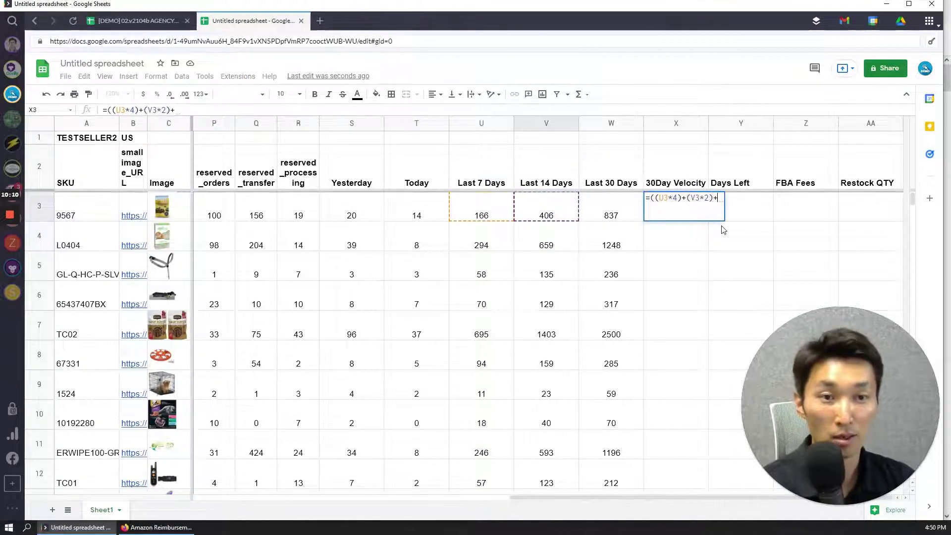
click(623, 211)
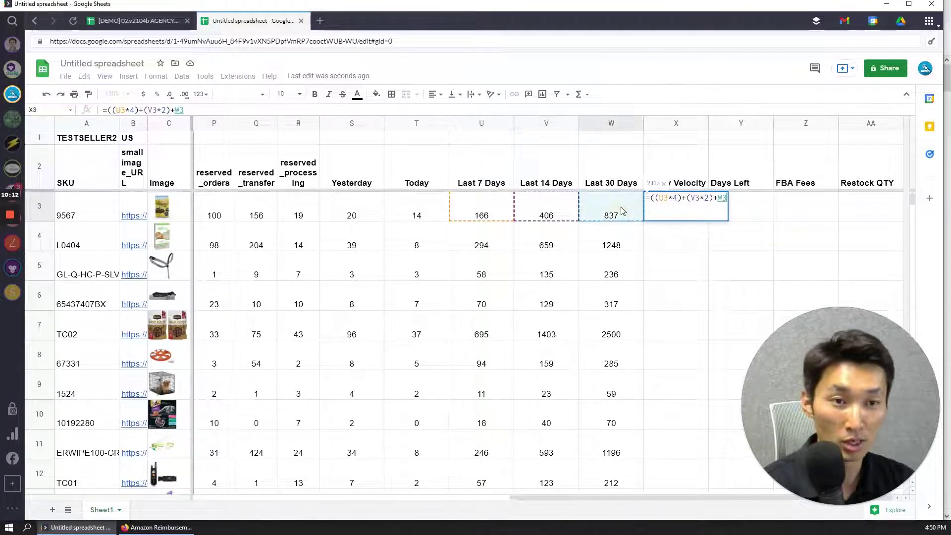
text())
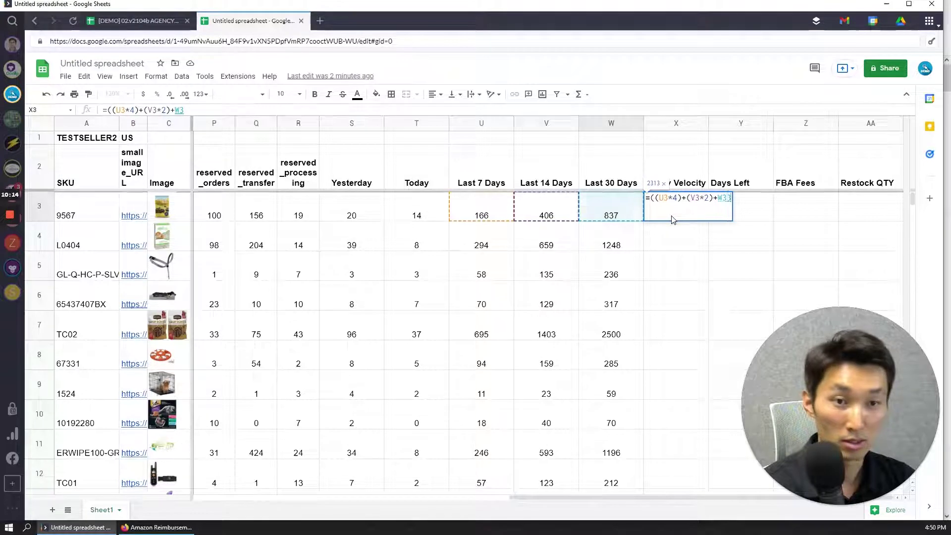
text(/)
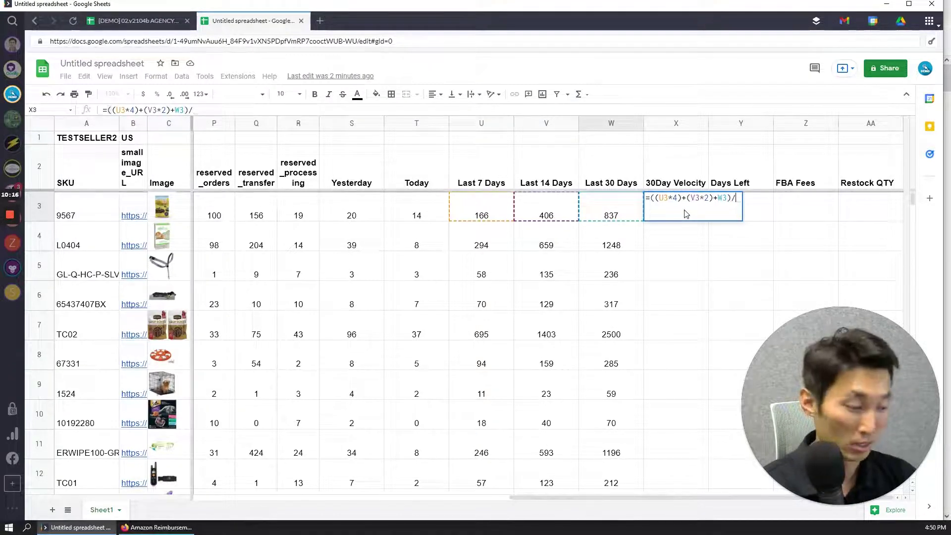
text(3)
key(Return)
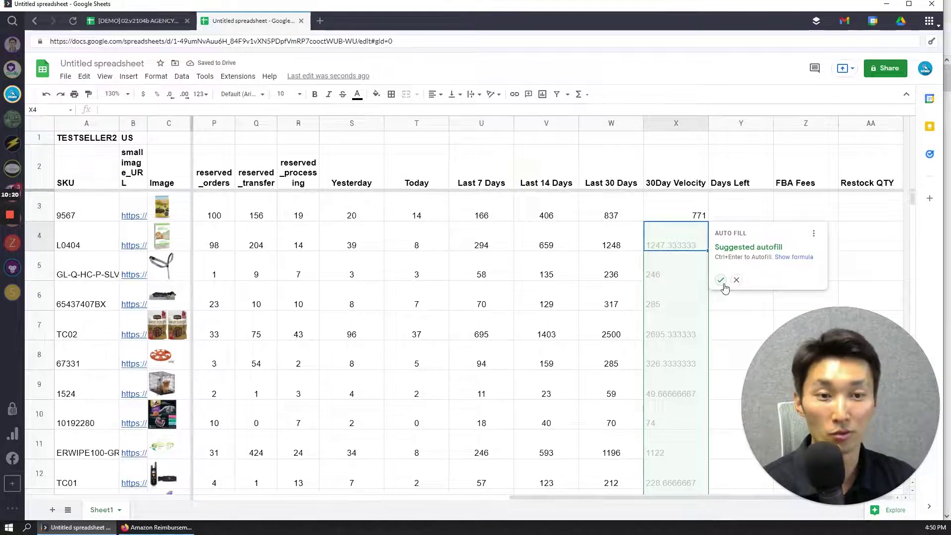
- Autofill the velocity formula down every SKU and show column X as whole numbers
click(721, 280)
key(Up)
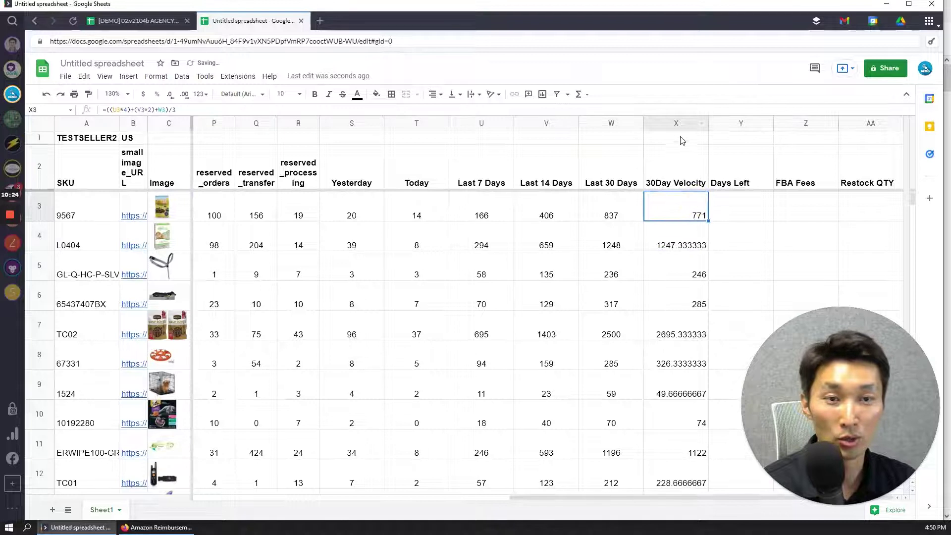
click(668, 125)
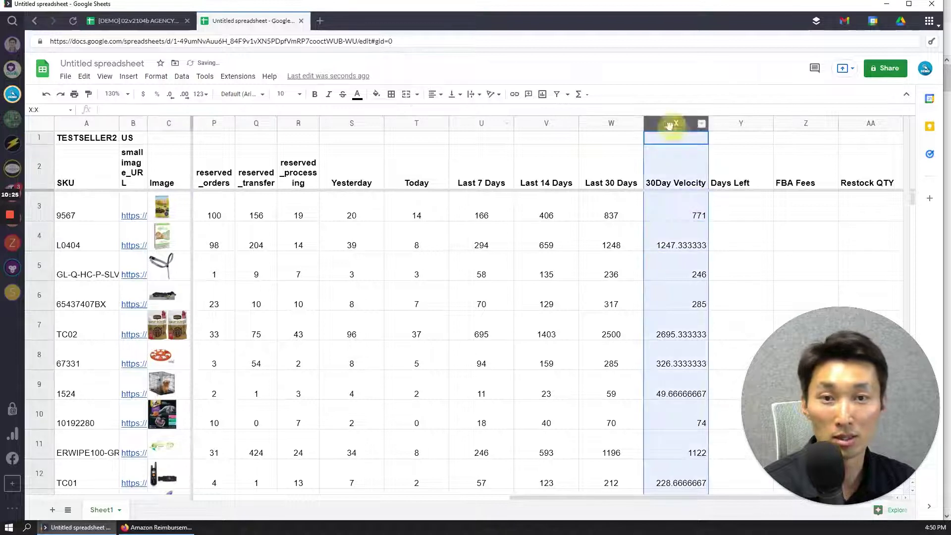
click(176, 98)
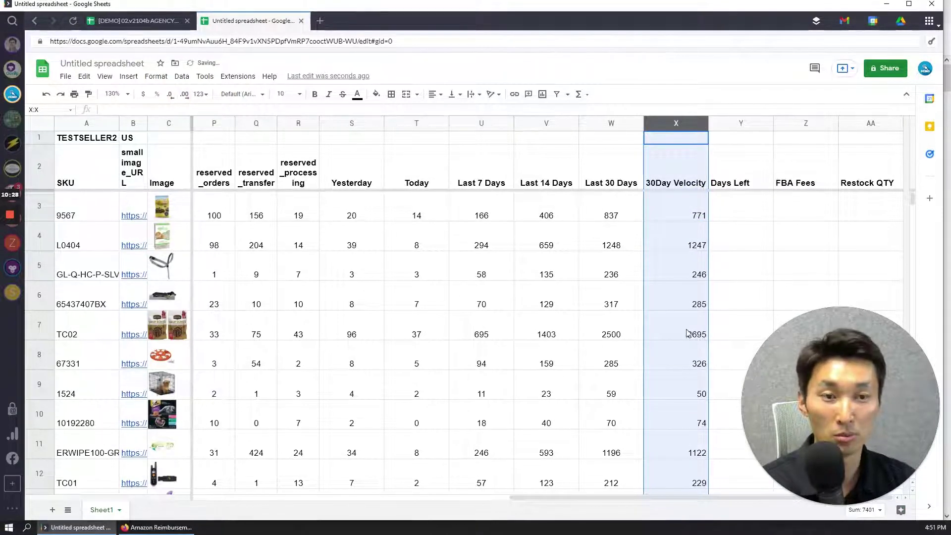
click(679, 294)
click(683, 127)
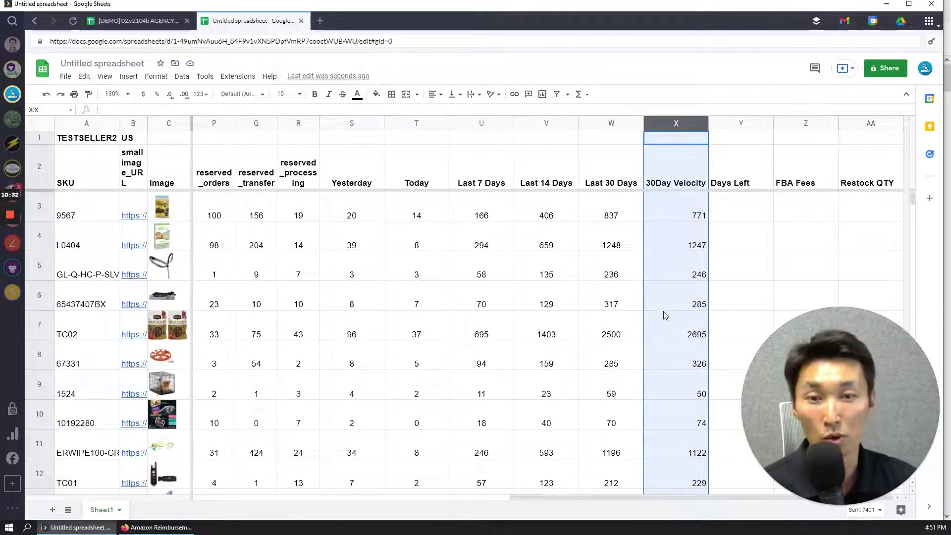
click(134, 21)
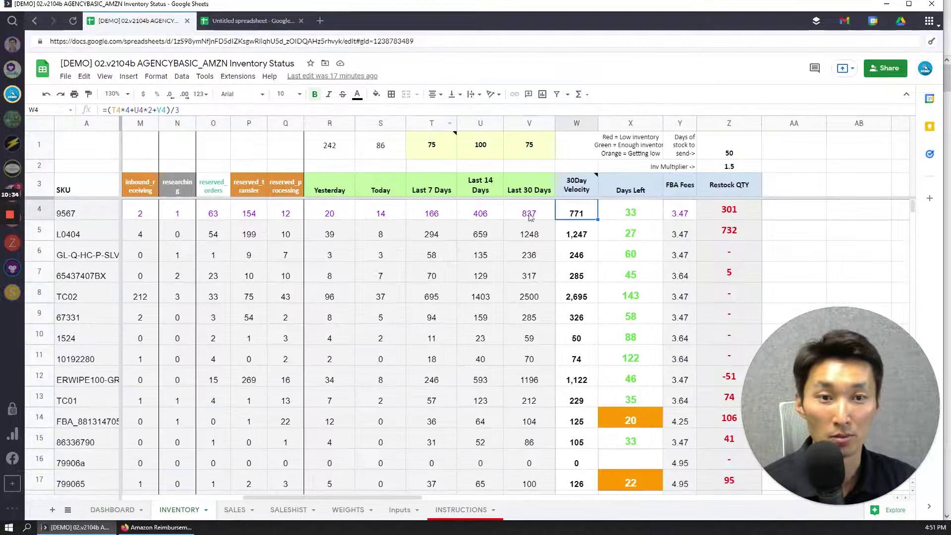
click(577, 294)
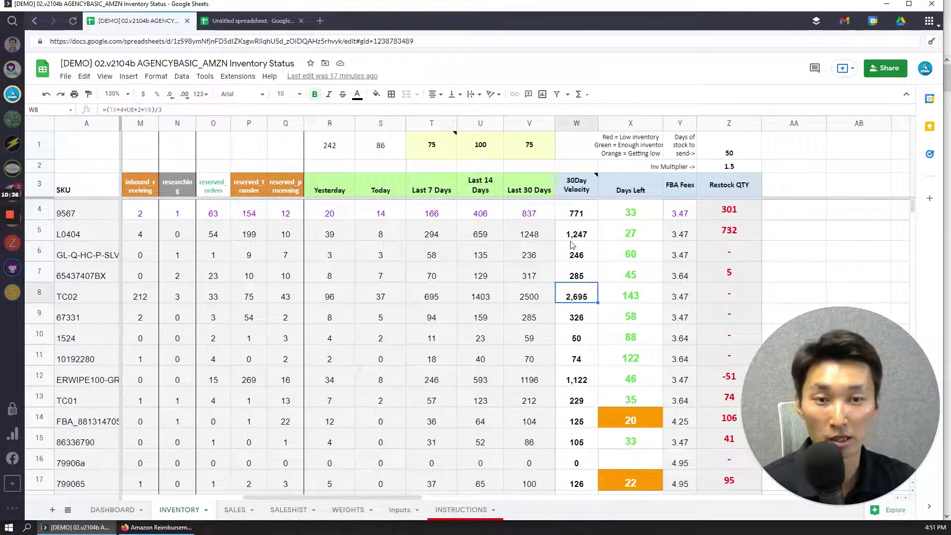
click(250, 20)
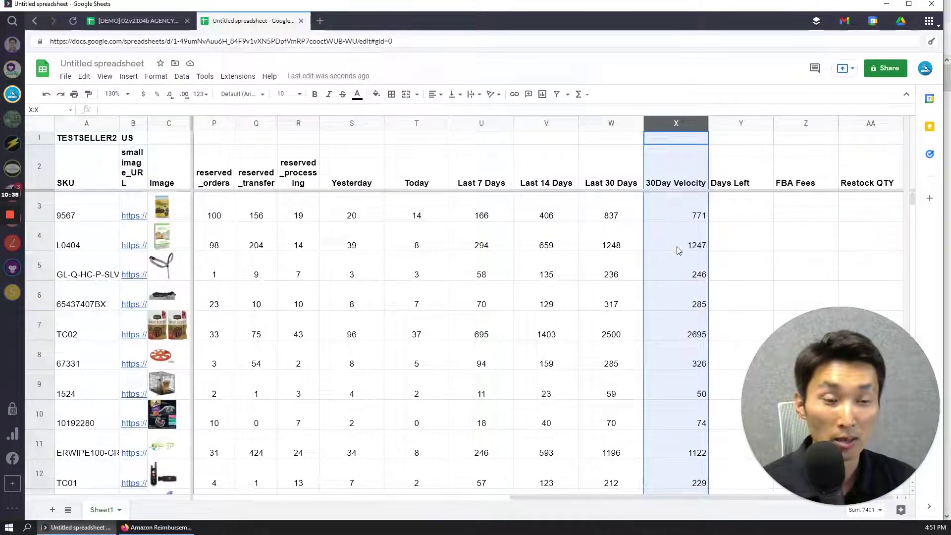
click(673, 323)
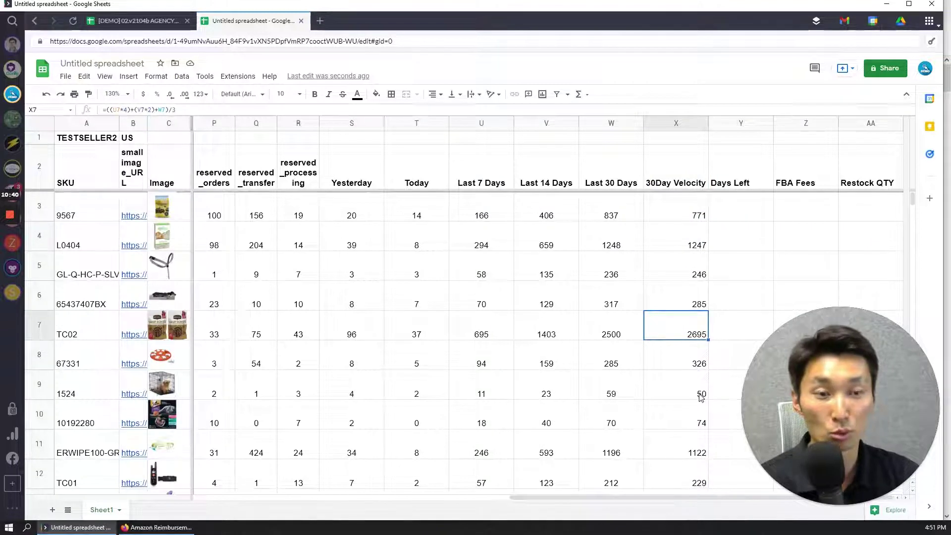
scroll(700, 392, down, 5)
scroll(701, 393, up, 3)
scroll(701, 394, up, 2)
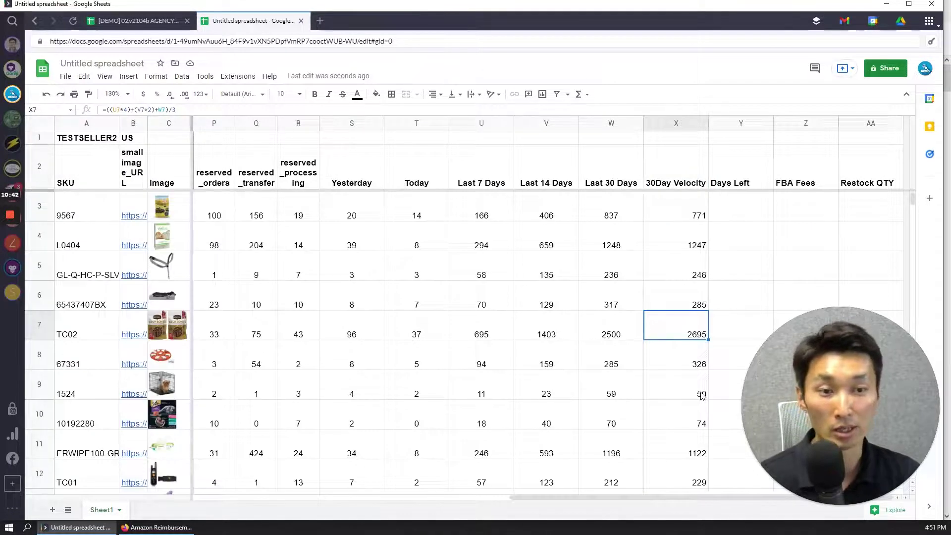
click(709, 214)
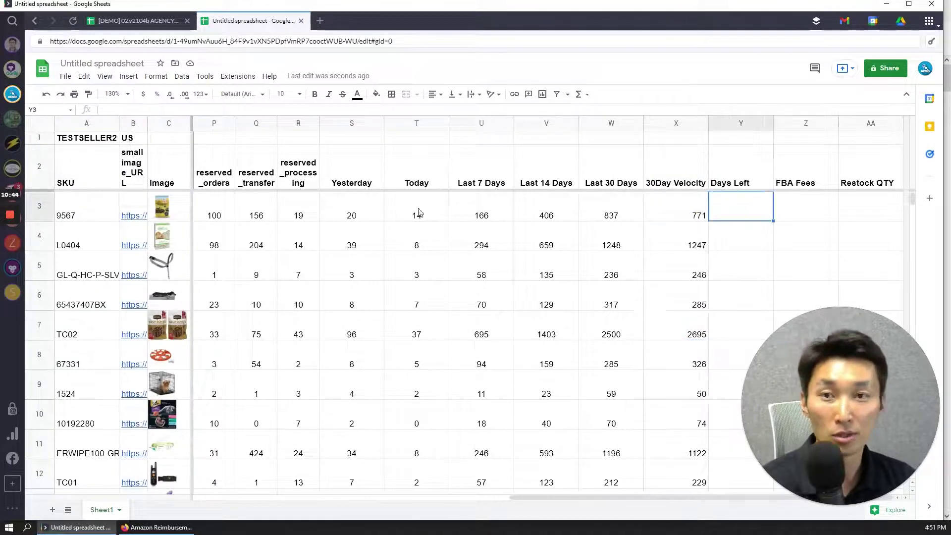
click(108, 25)
click(614, 212)
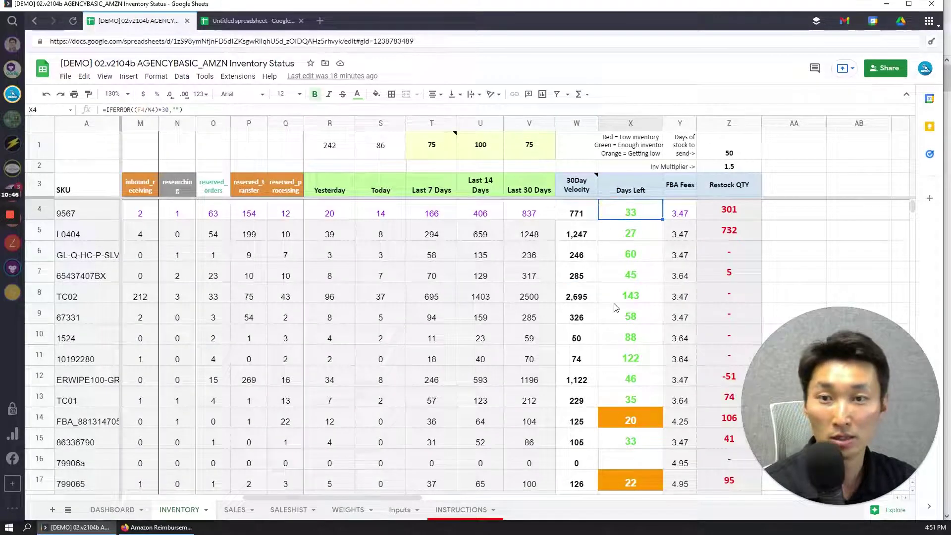
double_click(614, 212)
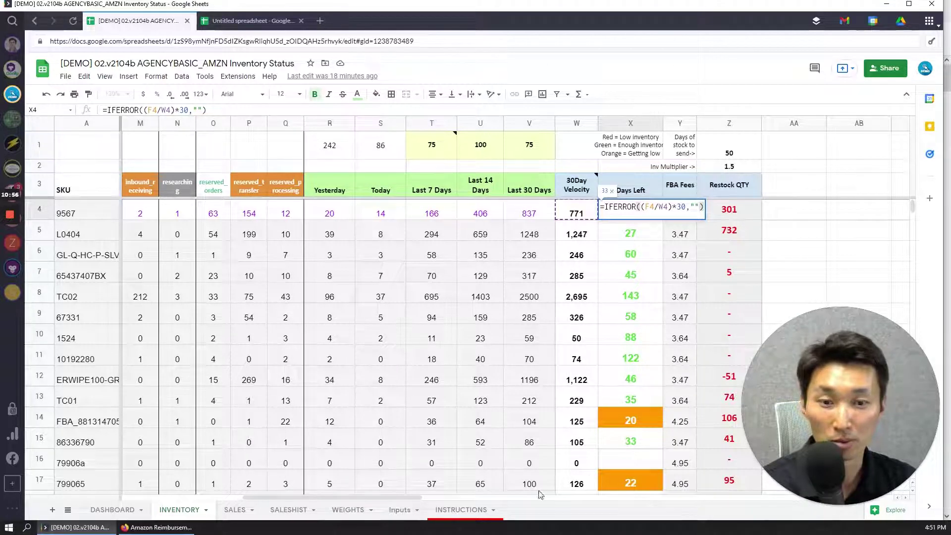
click(396, 510)
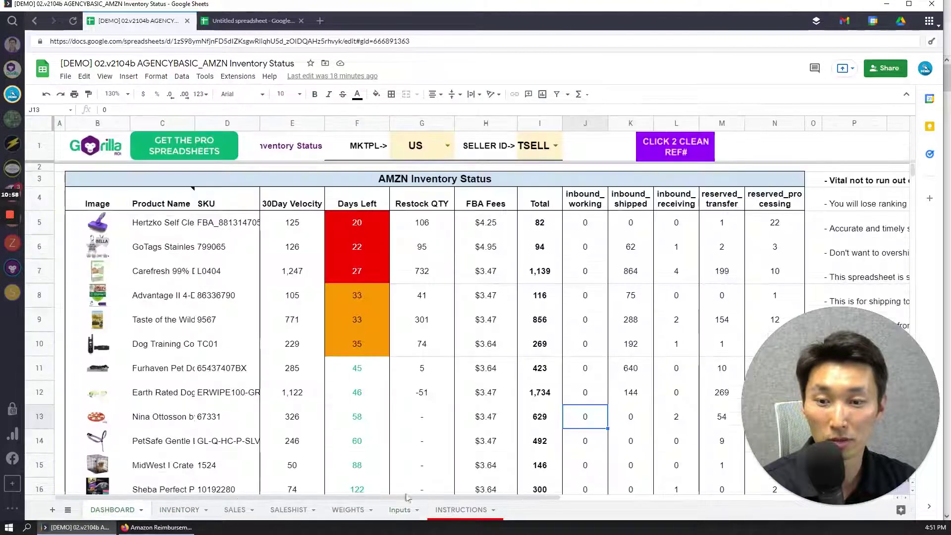
click(194, 509)
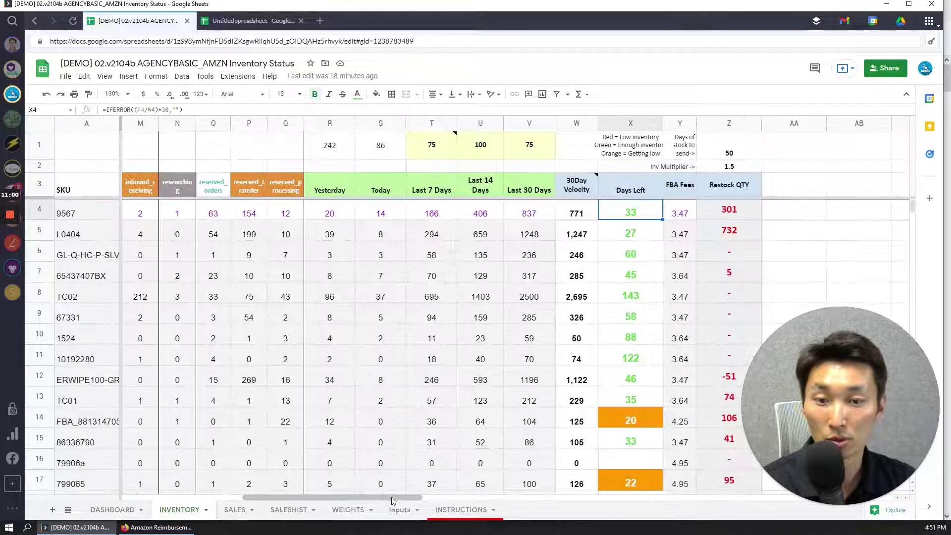
drag(392, 498, 340, 498)
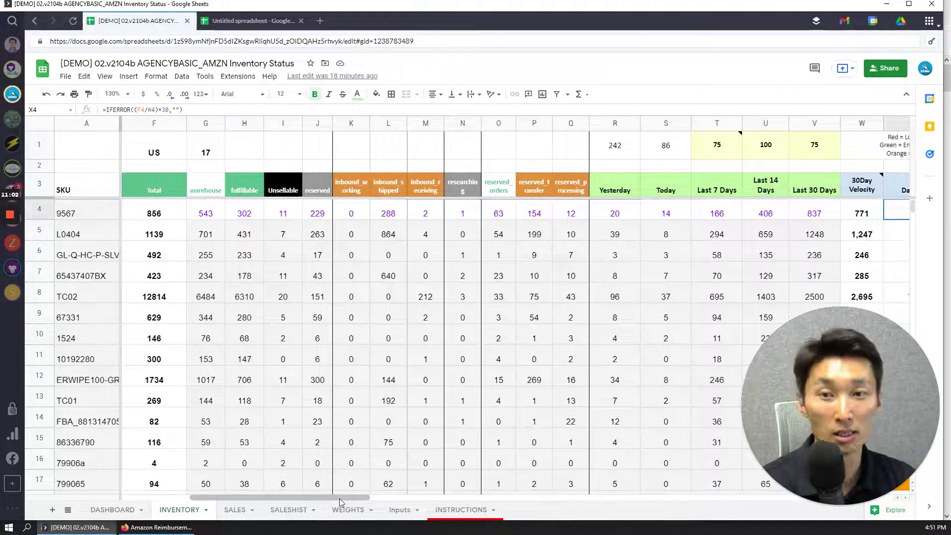
key(Return)
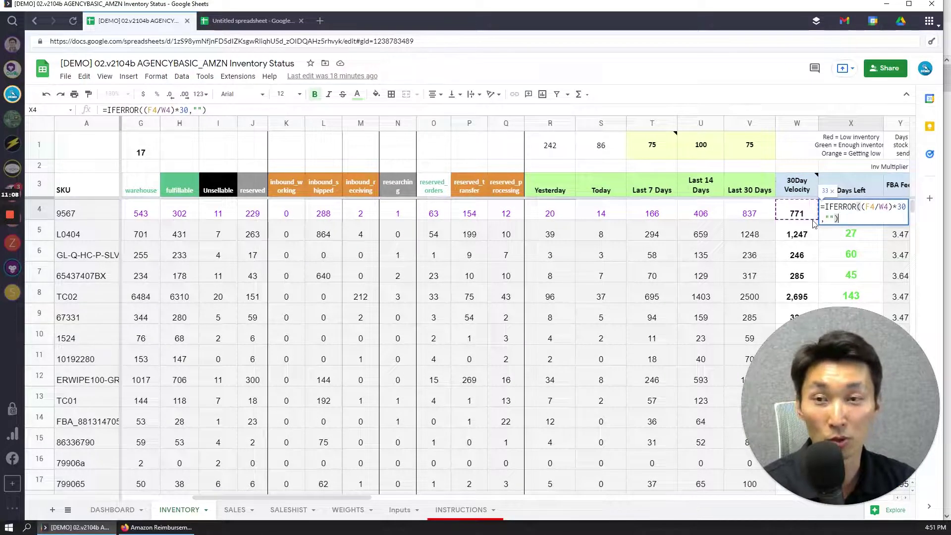
key(Escape)
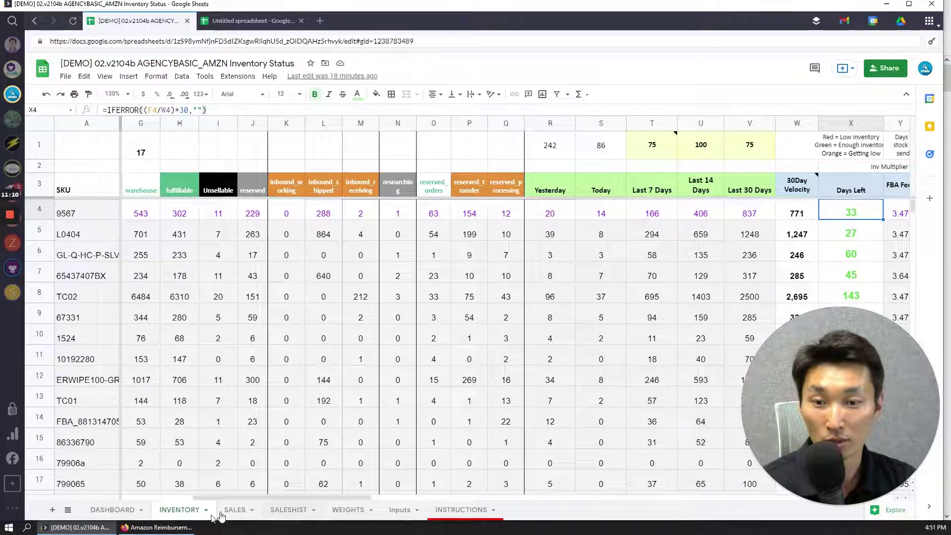
- Enter =G3/X3 in Y3 as the first Days Left value and decline autofill
click(253, 20)
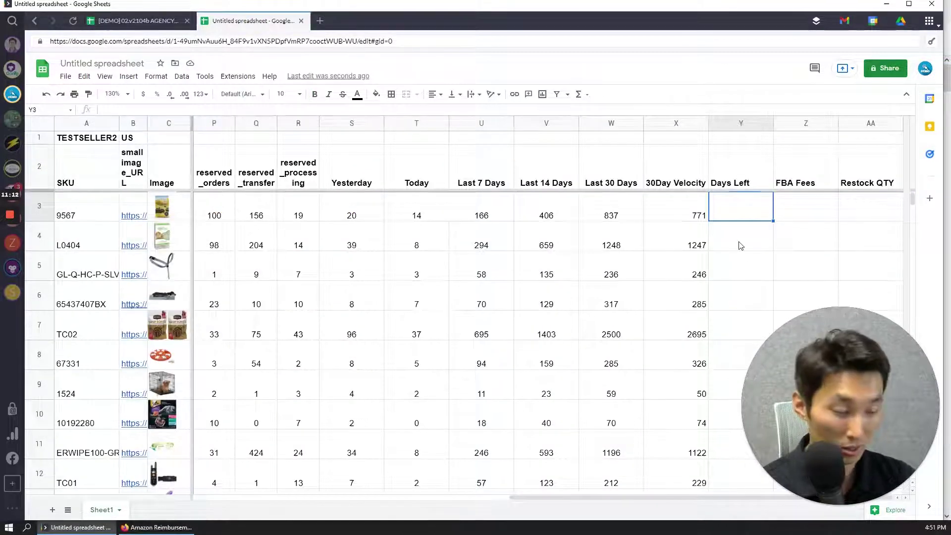
text(=)
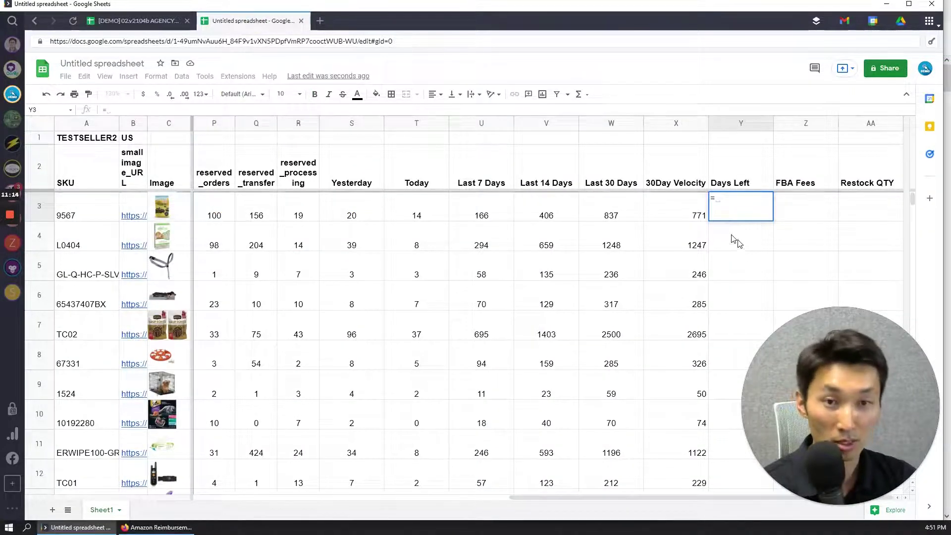
drag(545, 495, 297, 495)
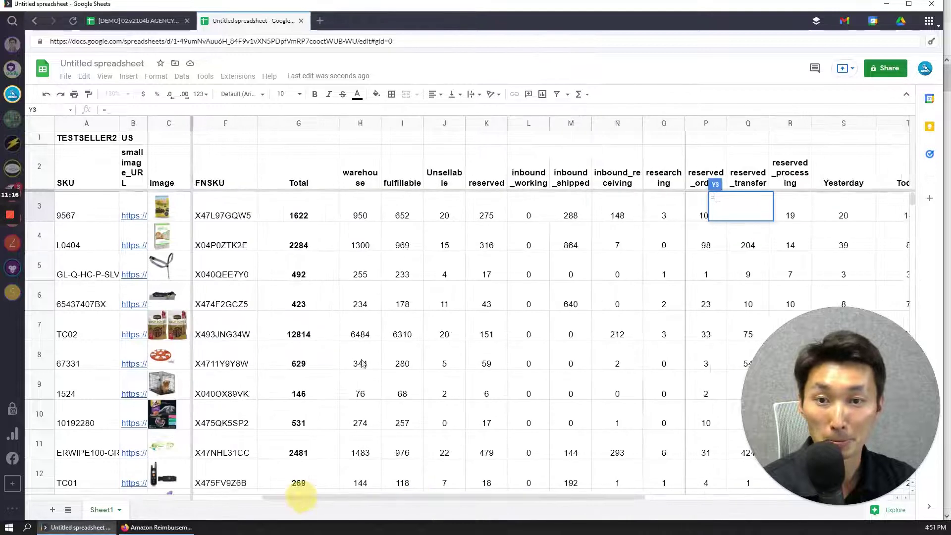
click(316, 211)
text(/)
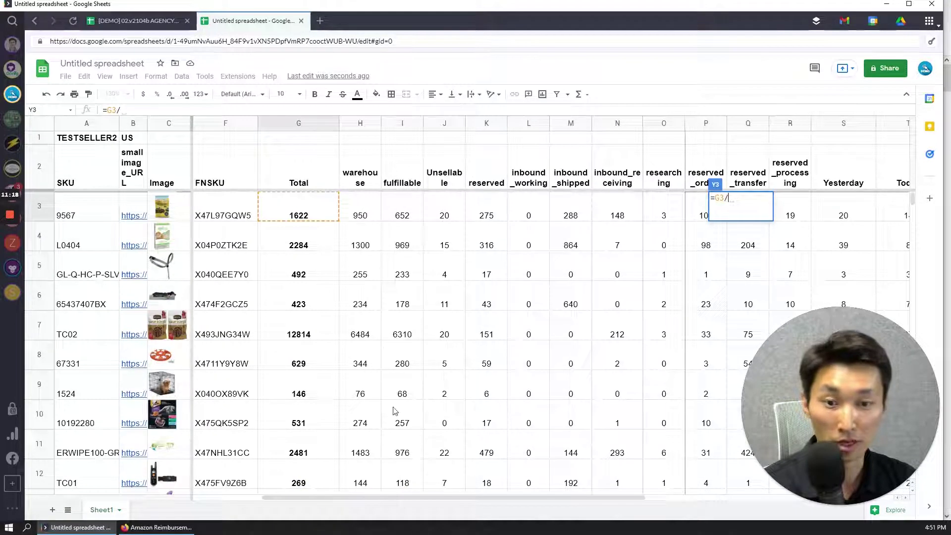
drag(382, 497, 632, 498)
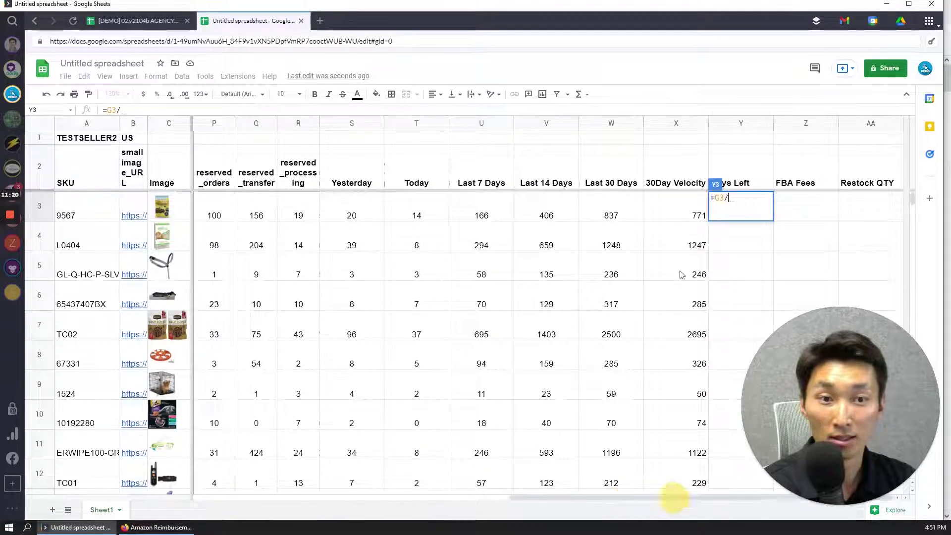
click(673, 216)
key(Return)
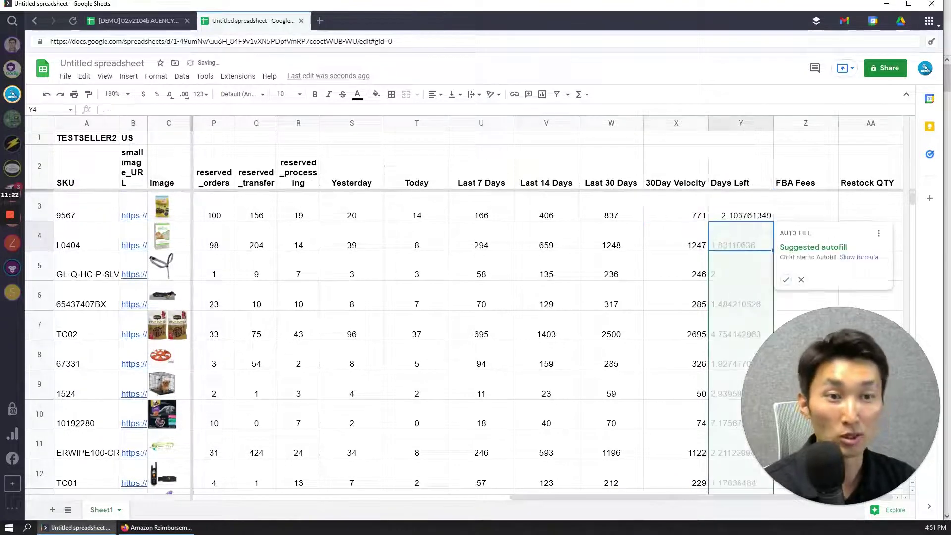
click(802, 280)
- Review the 30-day velocity formula in X3 and the Total formula in G3
key(Up)
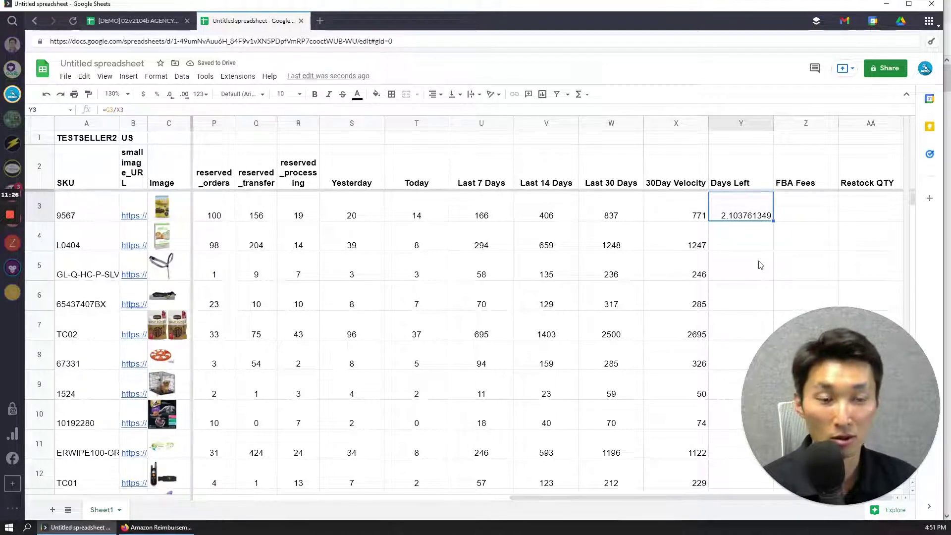
key(Left)
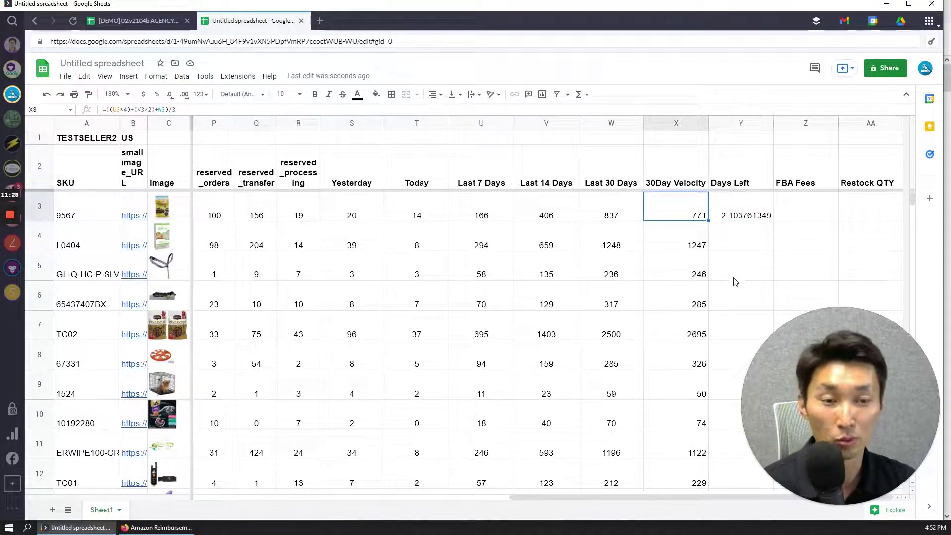
drag(681, 497, 419, 497)
click(332, 213)
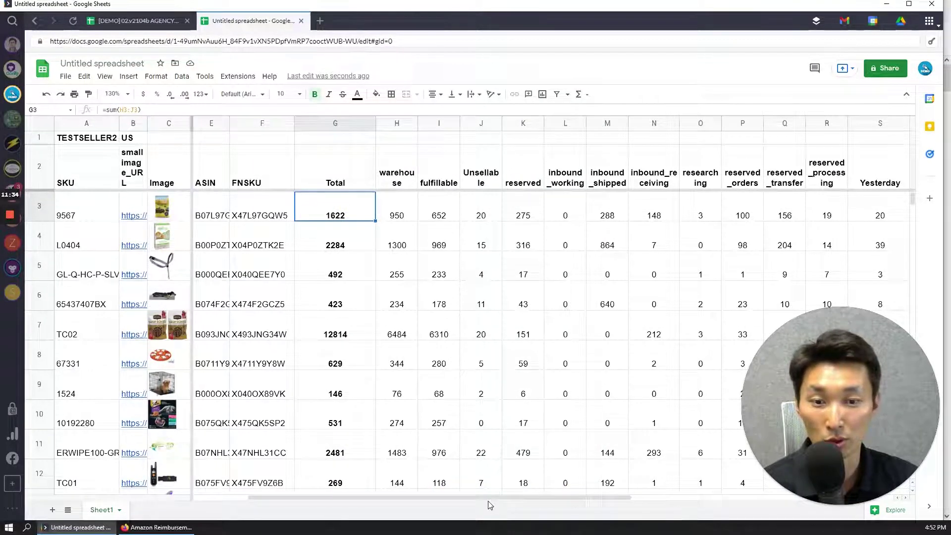
drag(515, 498, 784, 498)
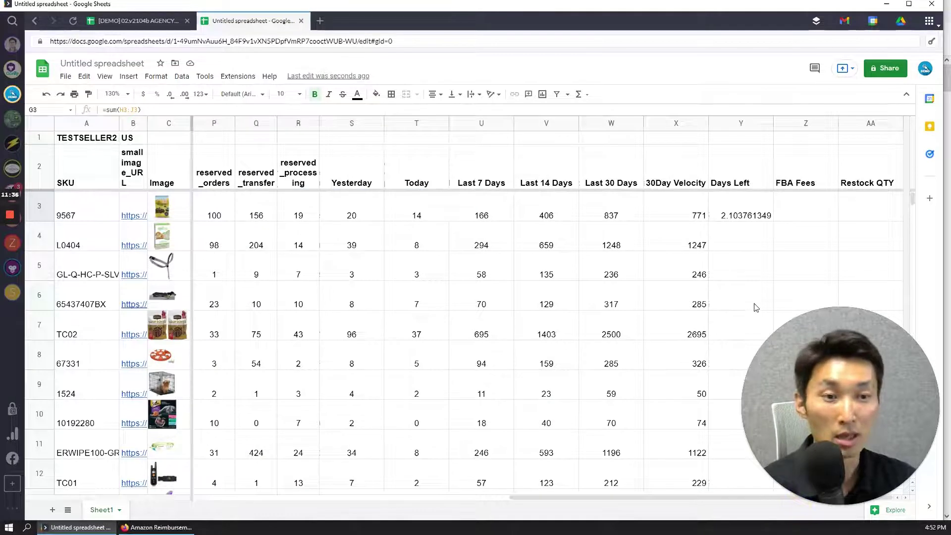
- Change the Y3 Days Left formula to =(G3/X3)*30
click(744, 215)
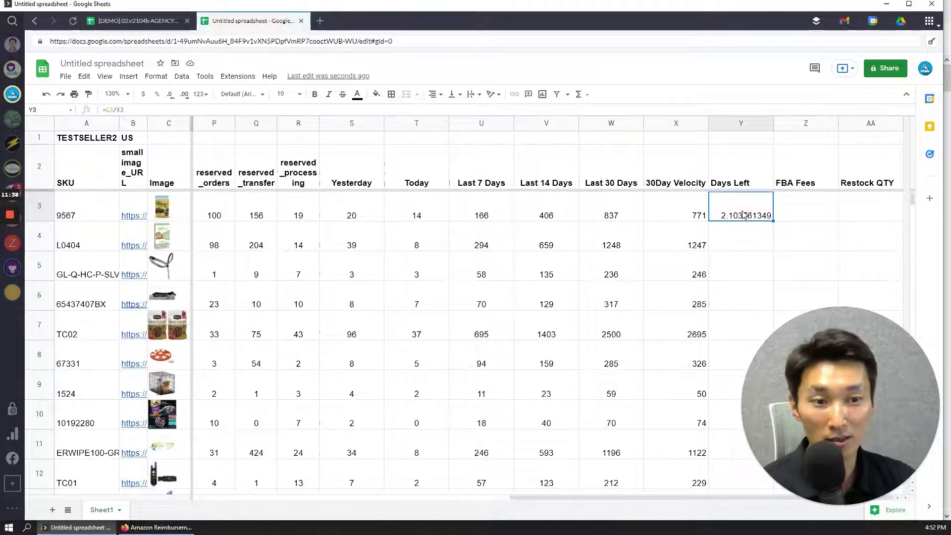
double_click(733, 213)
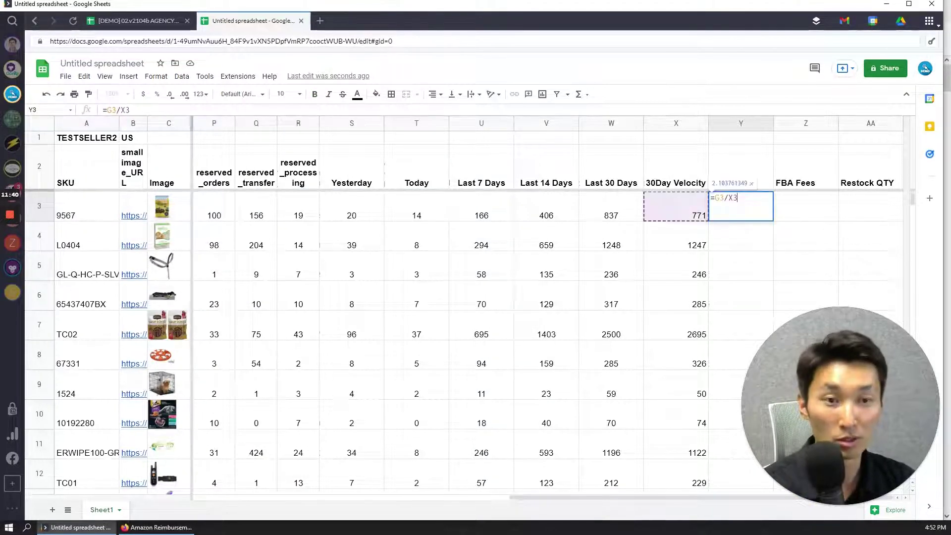
text(()
key(End)
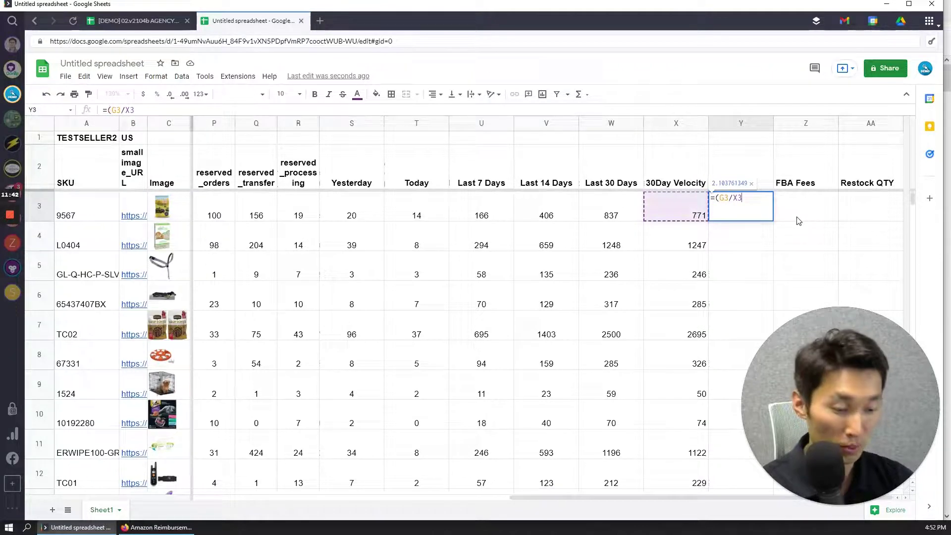
text()*)
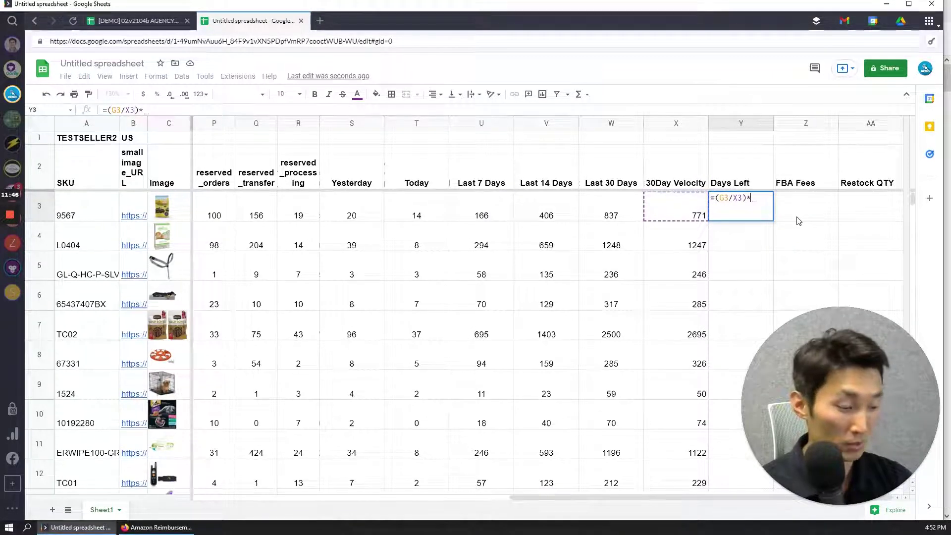
key(Return)
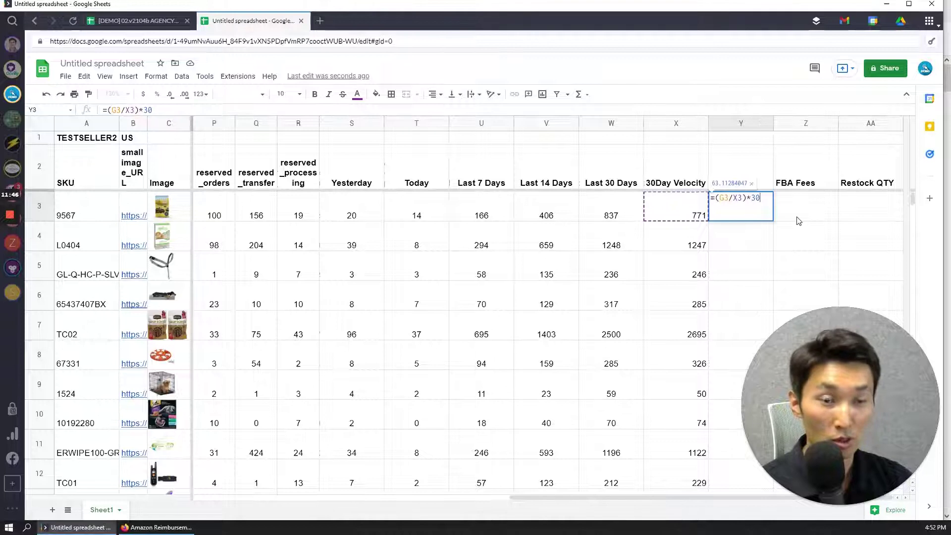
key(Up)
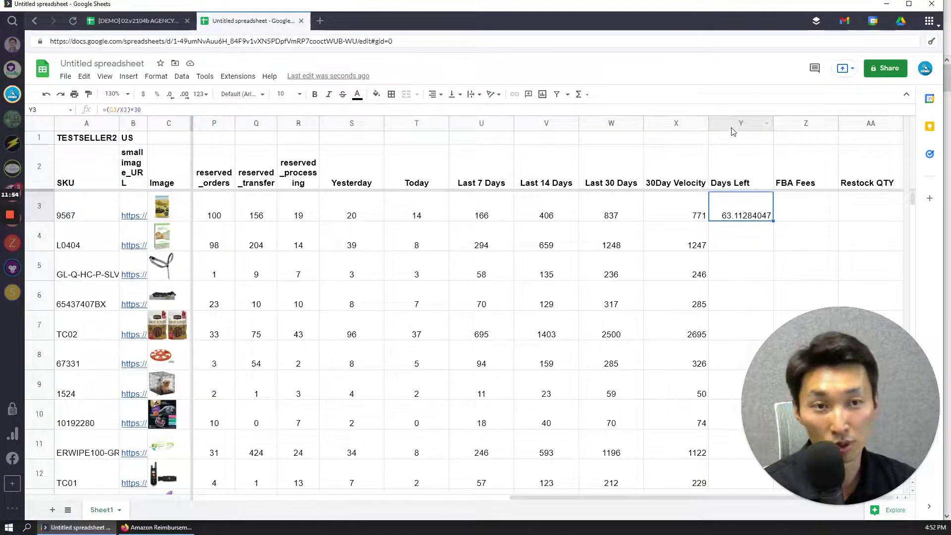
- Round Days Left to whole days (63) and fill the formula down all SKUs
click(170, 96)
triple_click(170, 96)
click(170, 97)
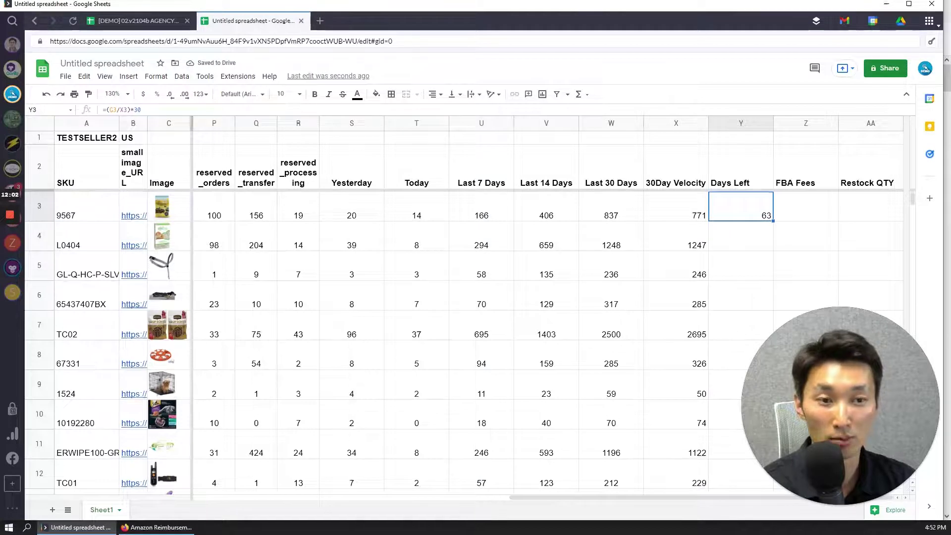
double_click(773, 221)
key(Down)
key(Down)
key(Down)
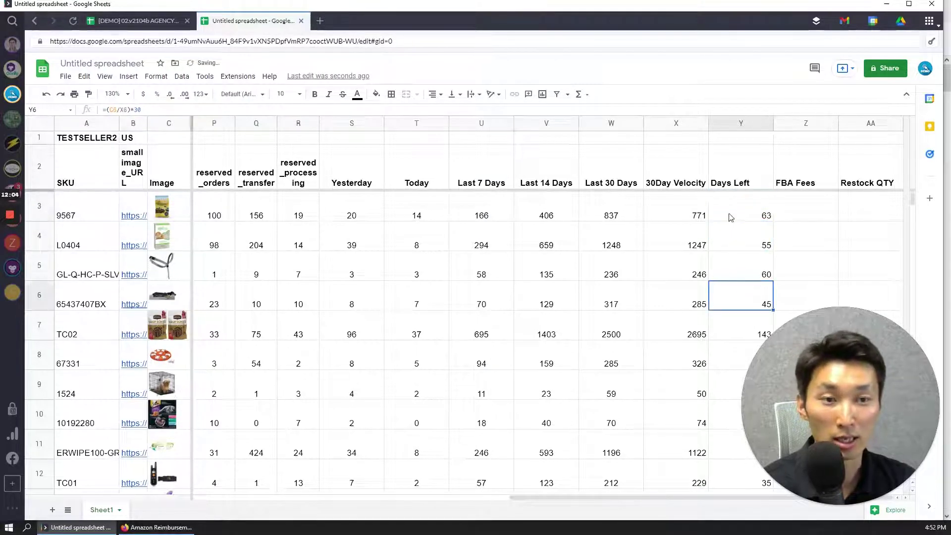
- Center-align the Days Left column Y
click(740, 123)
click(435, 94)
click(442, 111)
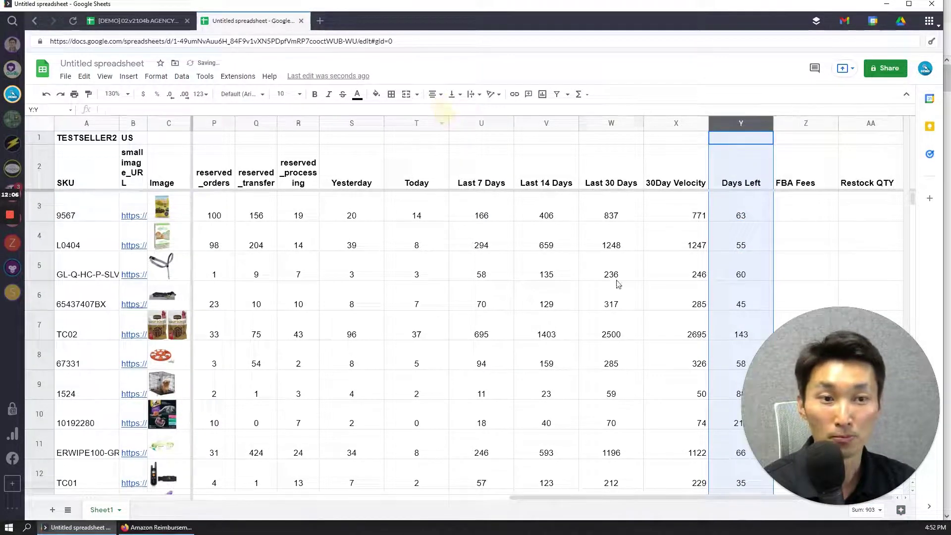
click(614, 327)
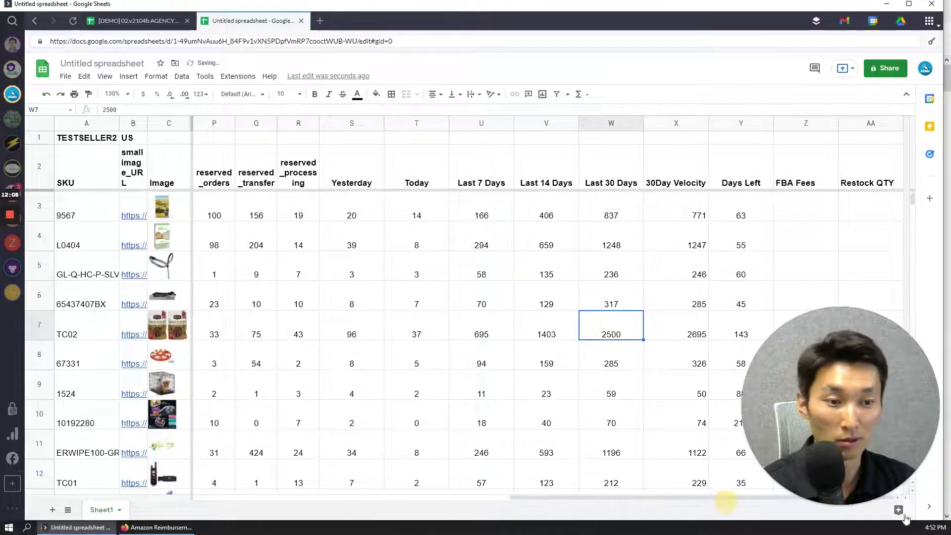
- Insert empty columns after the Restock QTY column
click(864, 125)
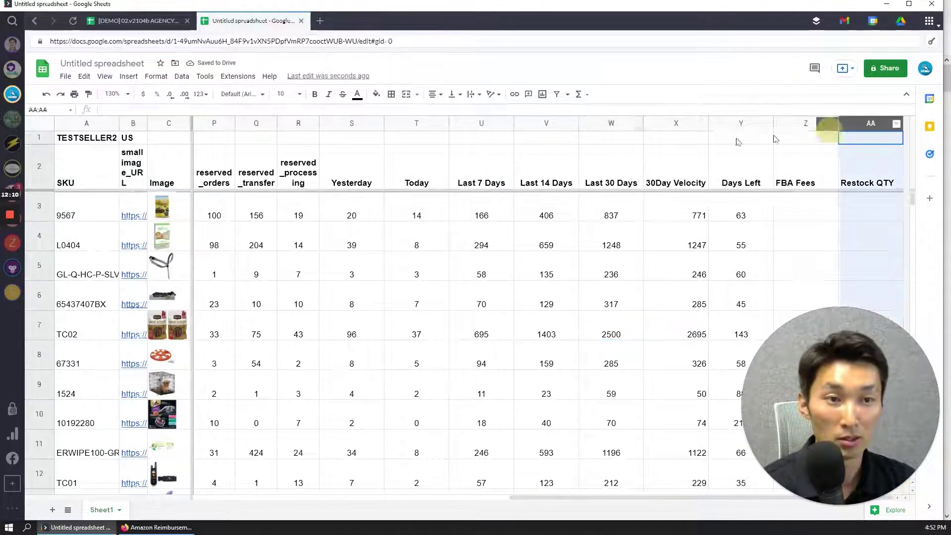
shift+click(677, 123)
right_click(771, 168)
click(797, 238)
click(564, 275)
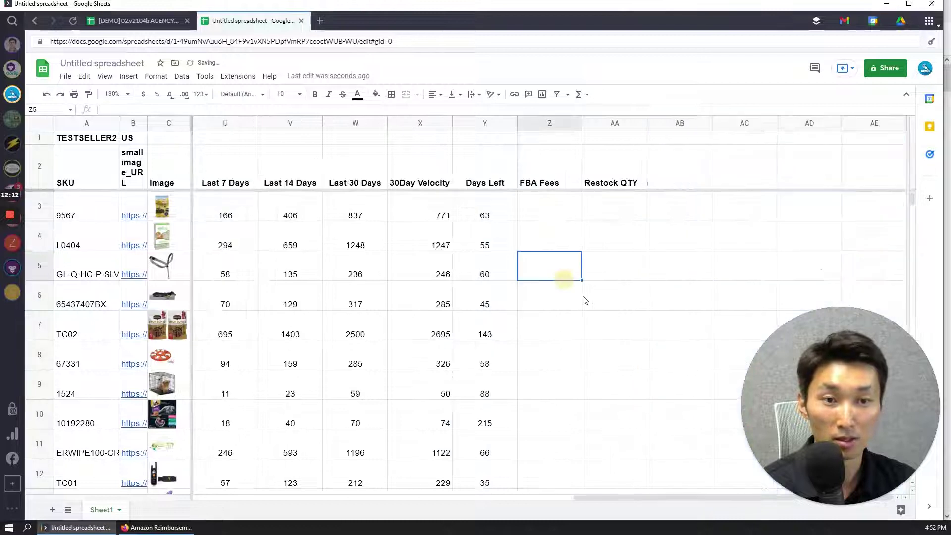
mouse_move(655, 496)
mouse_down()
mouse_move(578, 497)
mouse_move(631, 497)
mouse_up()
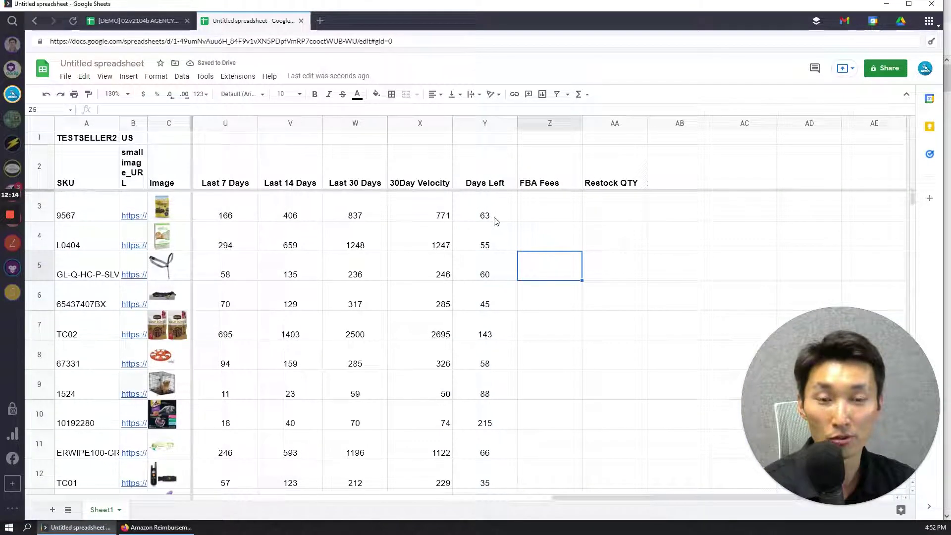
- Scroll through Days Left results to find the #DIV/0! error for SKU 79906a
click(500, 267)
click(510, 352)
scroll(517, 386, down, 2)
scroll(524, 422, down, 3)
scroll(525, 420, up, 2)
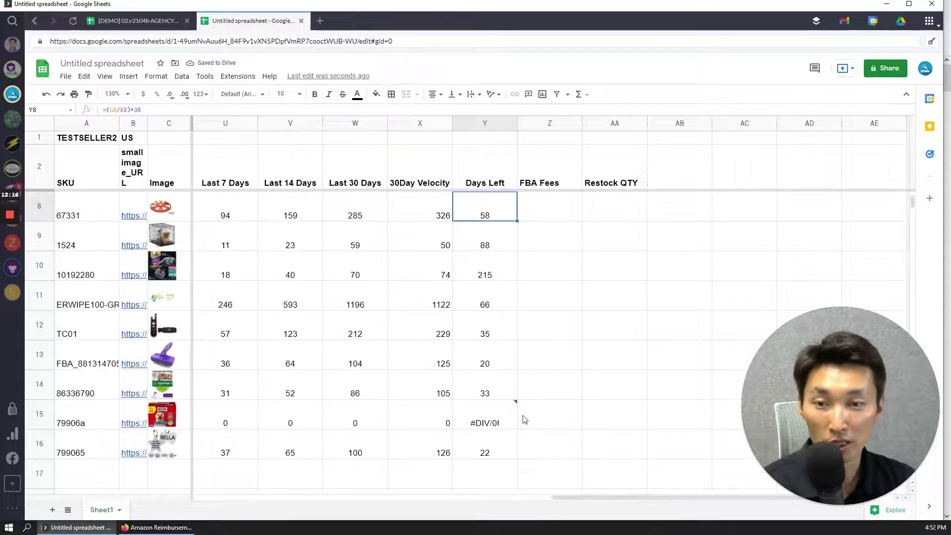
click(468, 396)
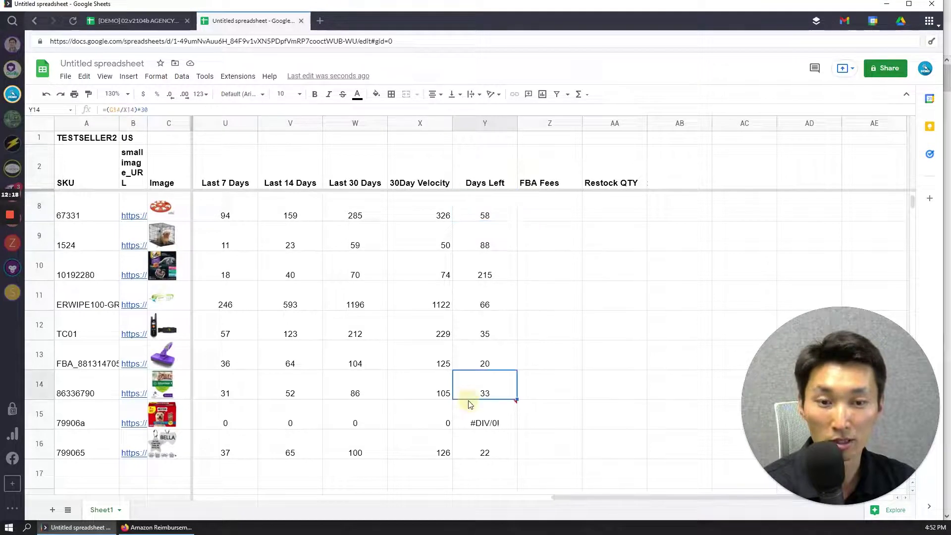
click(504, 425)
mouse_move(601, 498)
mouse_down()
mouse_move(272, 498)
mouse_move(613, 493)
mouse_up()
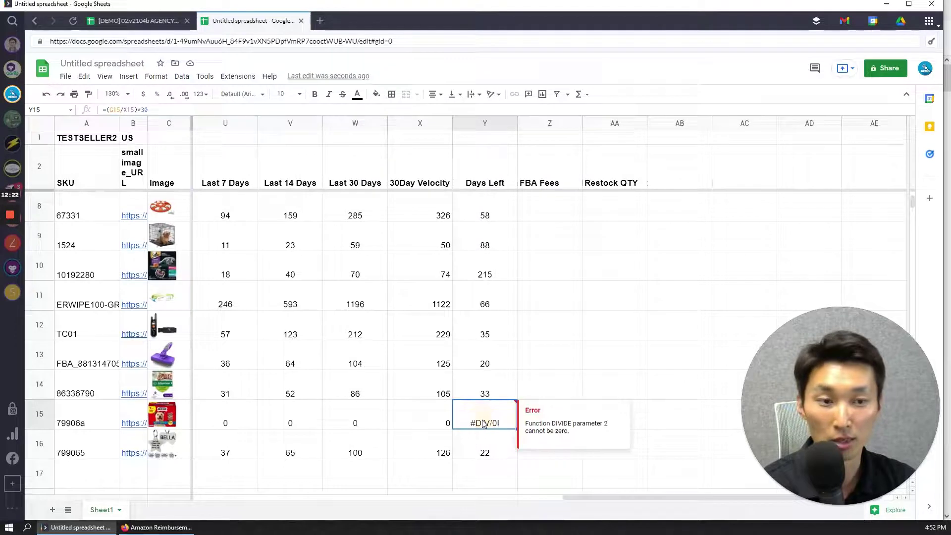
- Rewrite Y15 as =IFERROR((G15/X15)*30,0) so the error shows 0
double_click(485, 423)
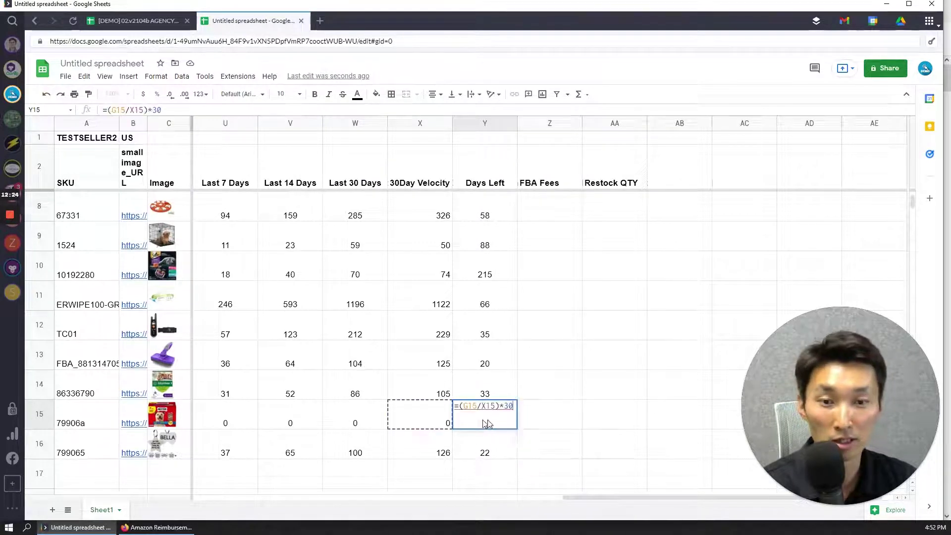
click(459, 406)
text(iferro)
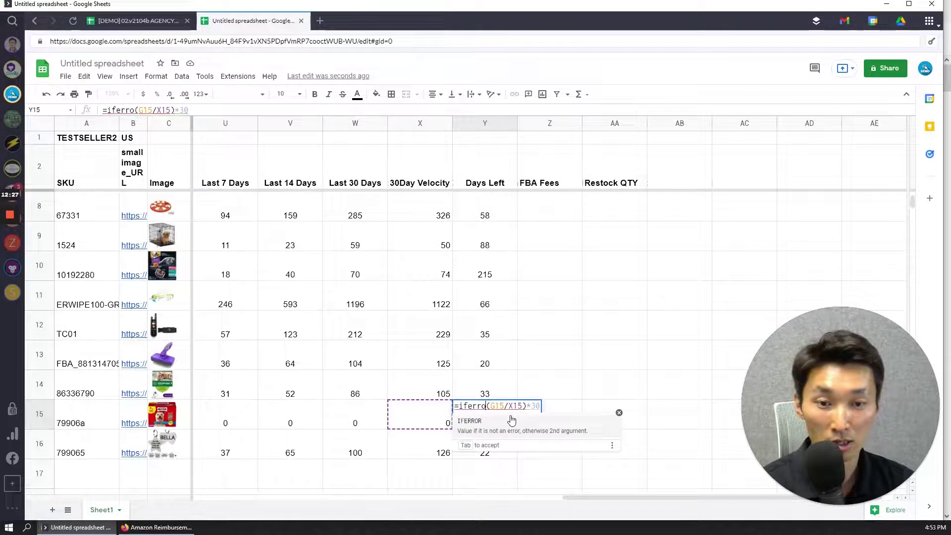
key(Tab)
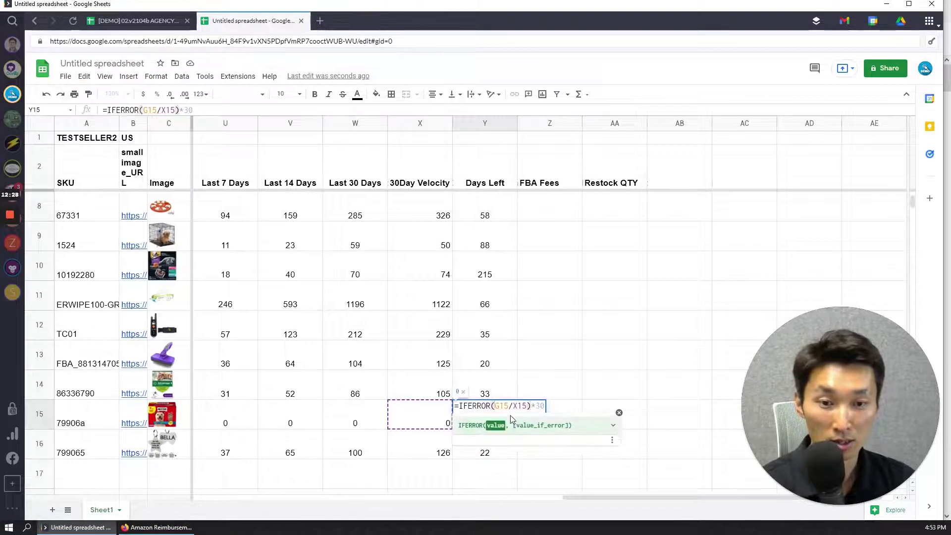
click(510, 415)
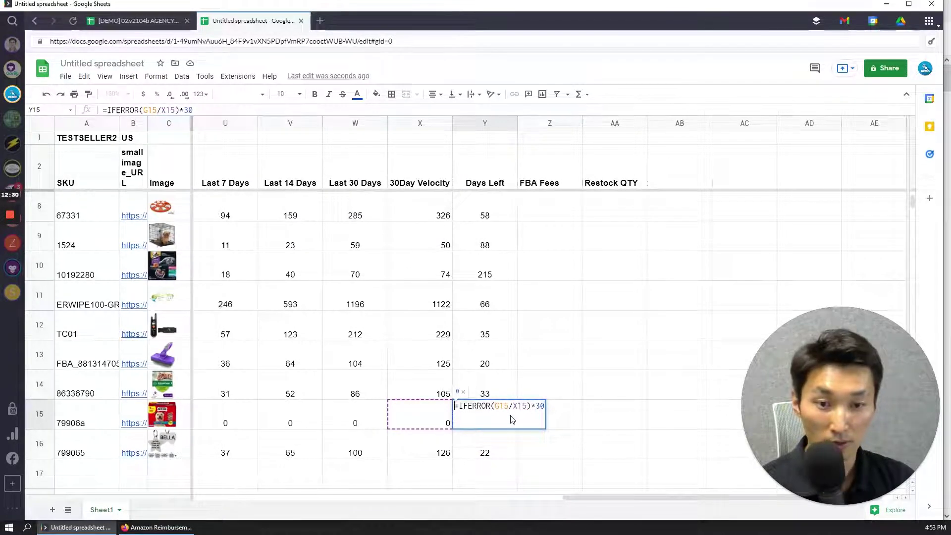
key(Left)
key(Left)
key(Left)
text(()
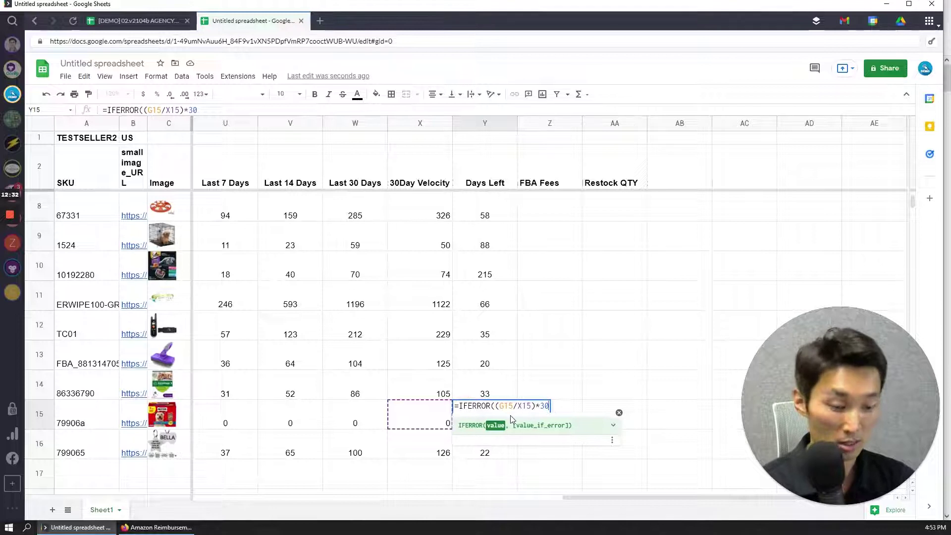
key(End)
text(,)
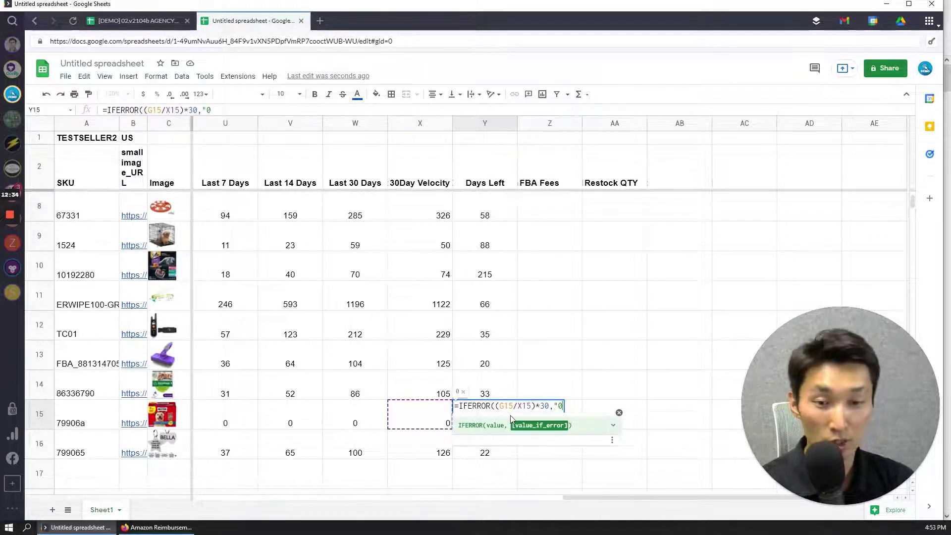
text(0)
key(Return)
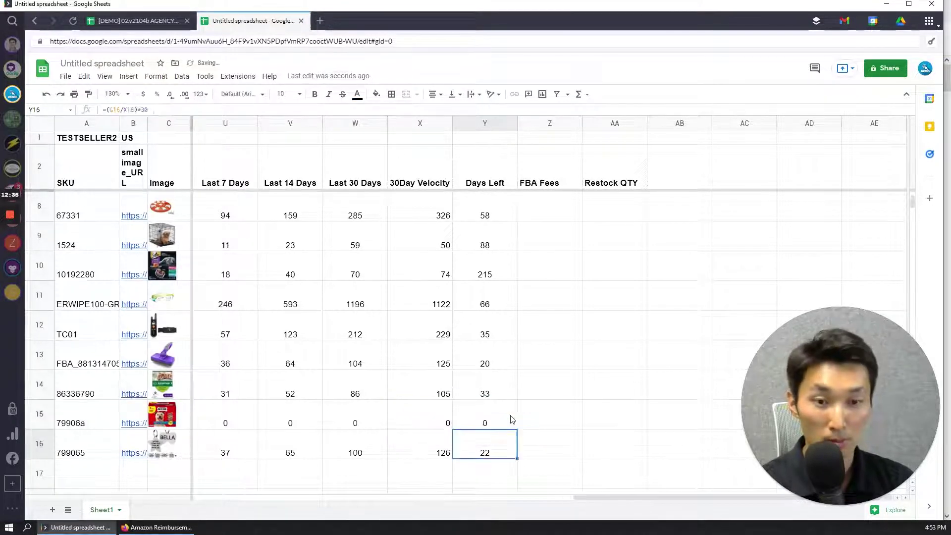
click(512, 420)
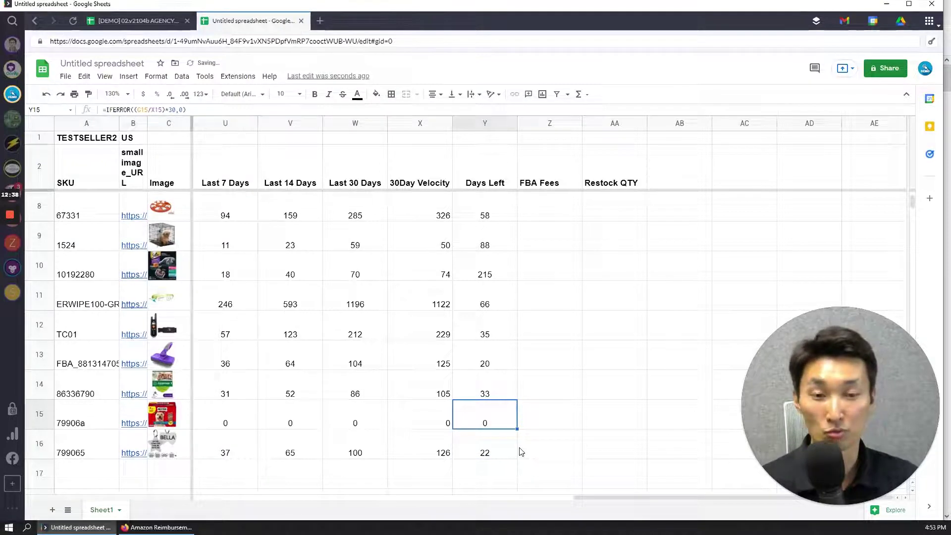
- Start a GORILLA_FEESESTIMATE formula in Z3 with seller cell $A$1 as first argument
click(569, 238)
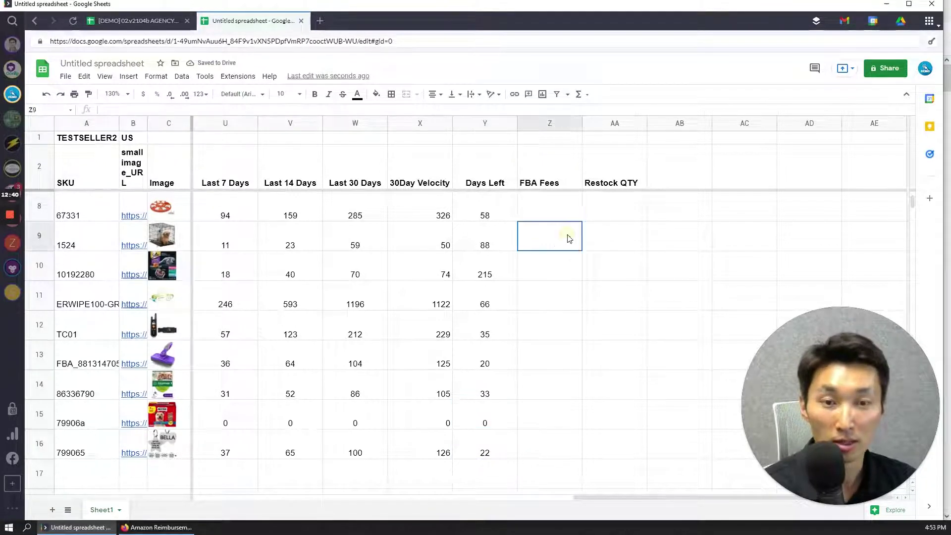
key(Up)
scroll(594, 228, up, 3)
click(567, 219)
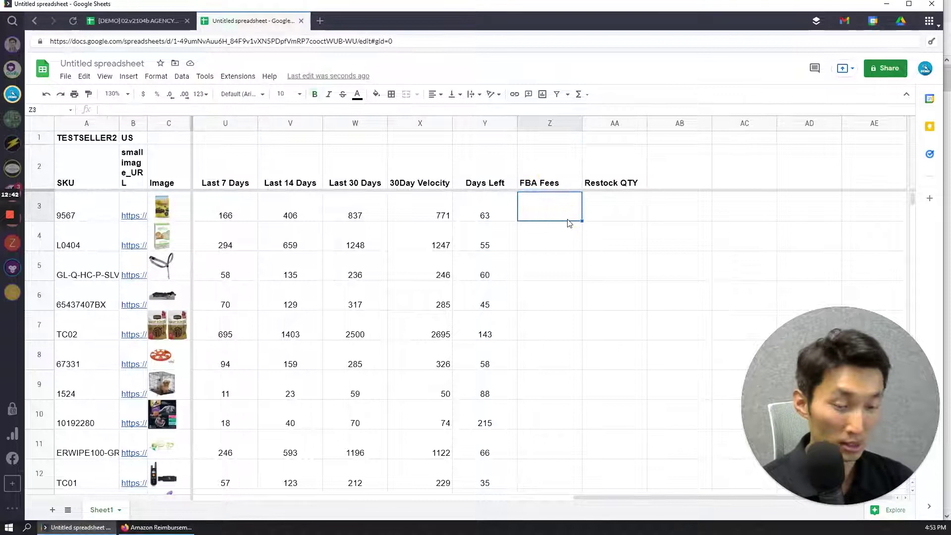
text(=gorilla)
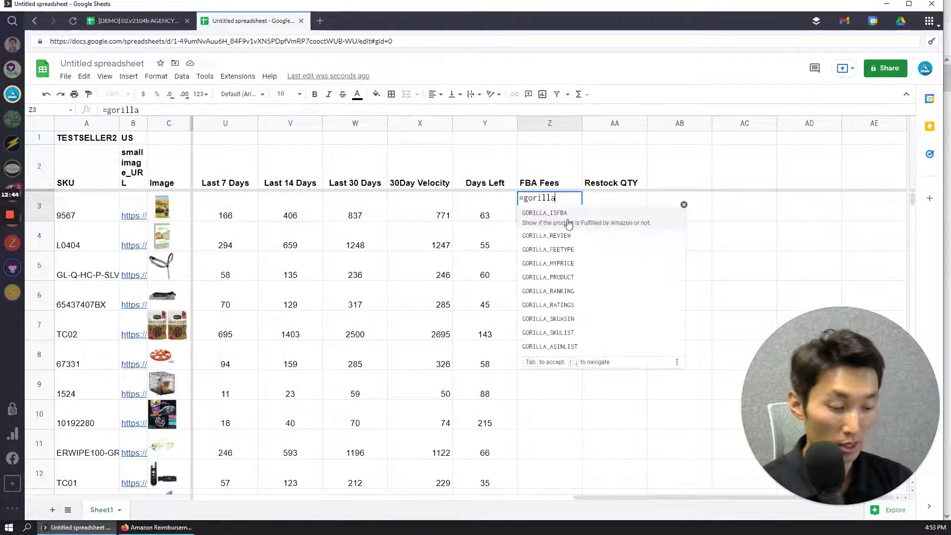
text(_fees)
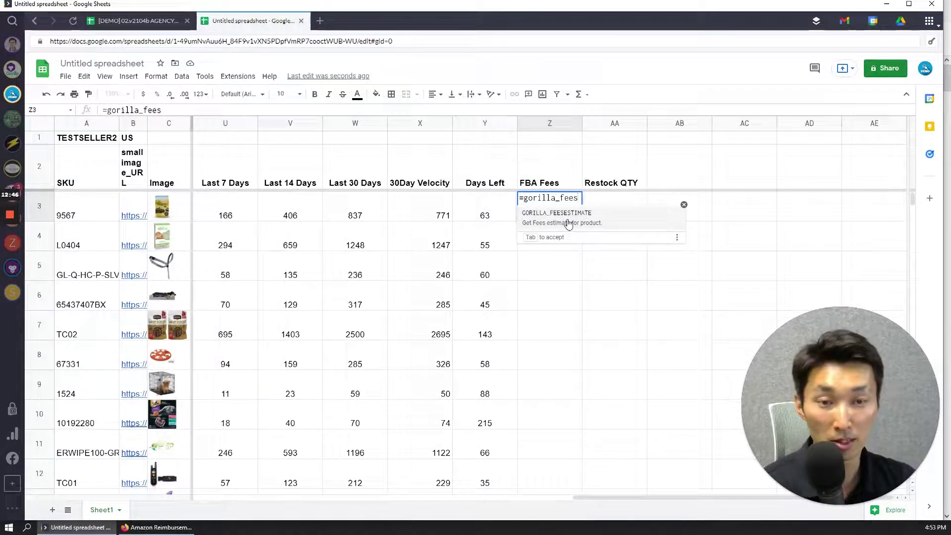
key(Tab)
click(92, 140)
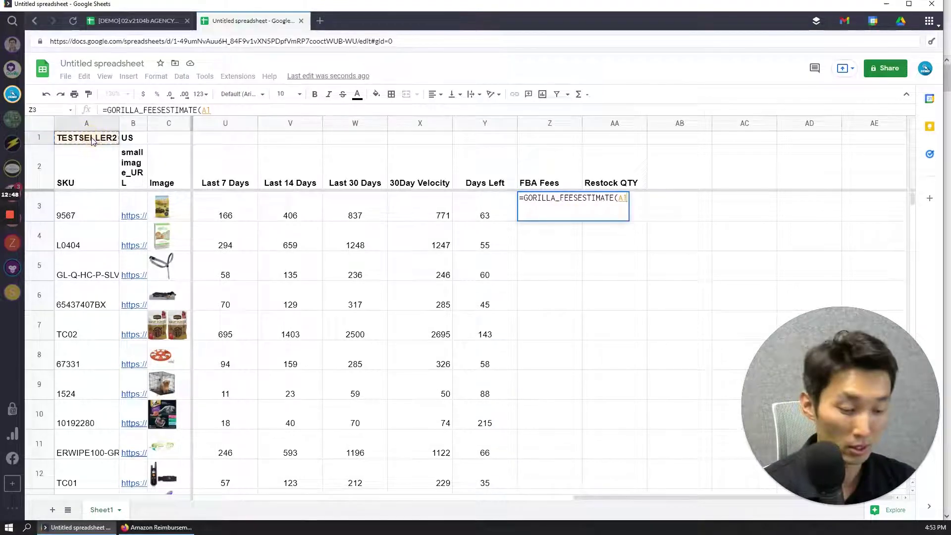
text($A$1,)
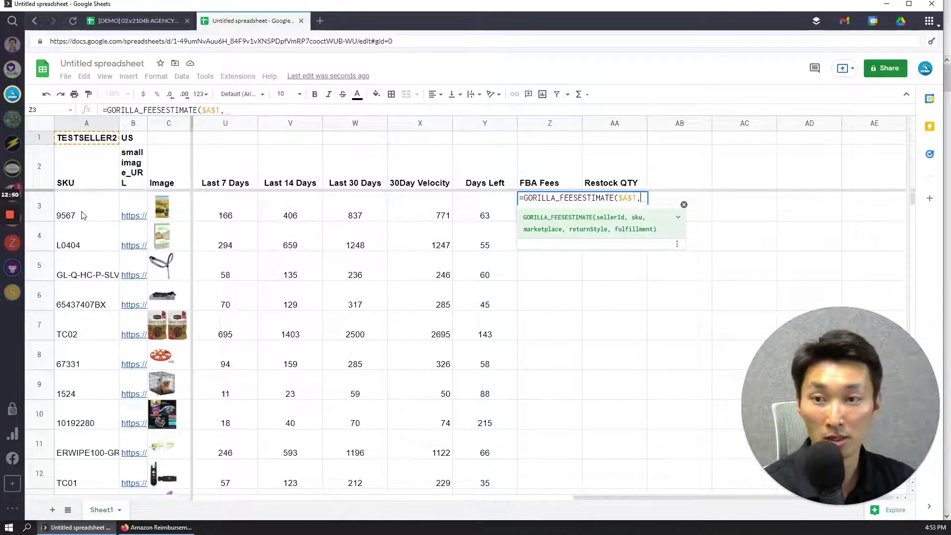
- Complete the fee formula with SKU range A3:A16, "US" and "FBAFEES"
click(83, 215)
key(ctrl+shift+Down)
text(,)
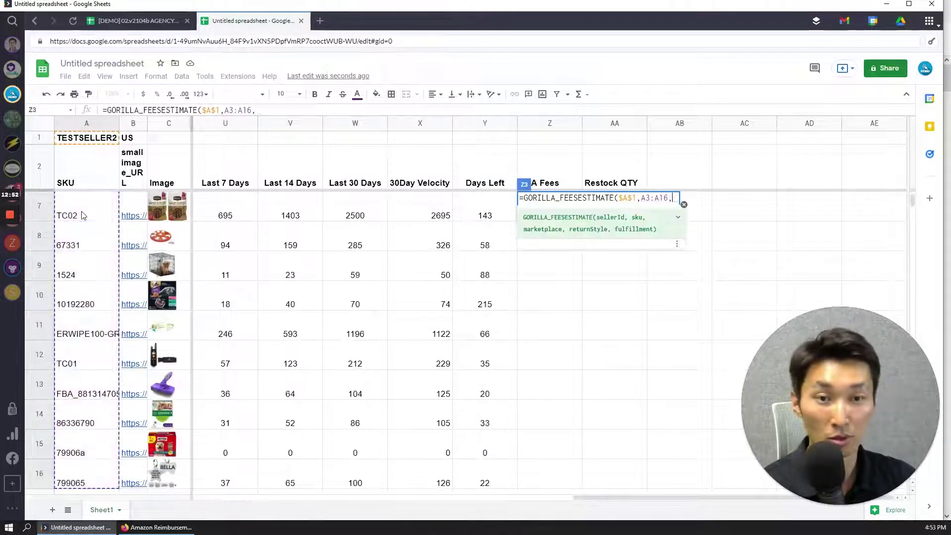
text("US")
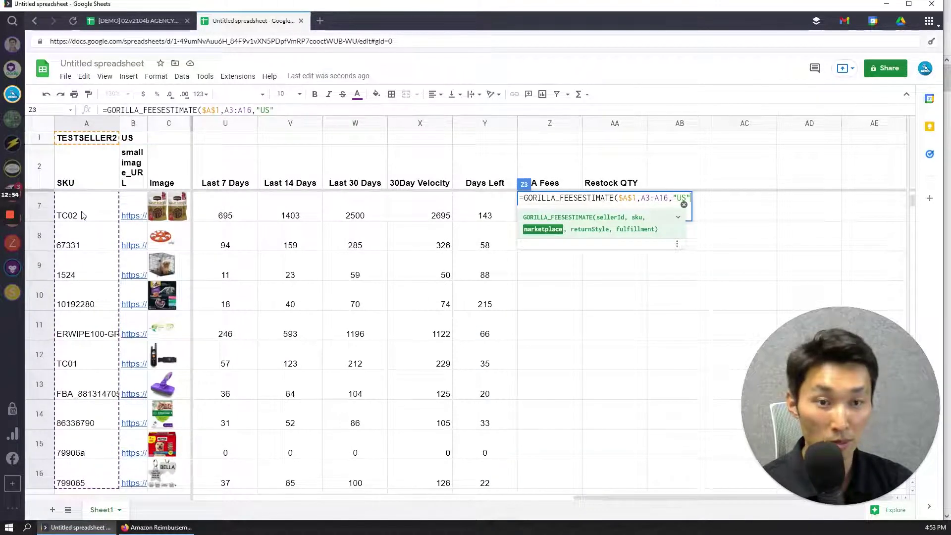
text(,)
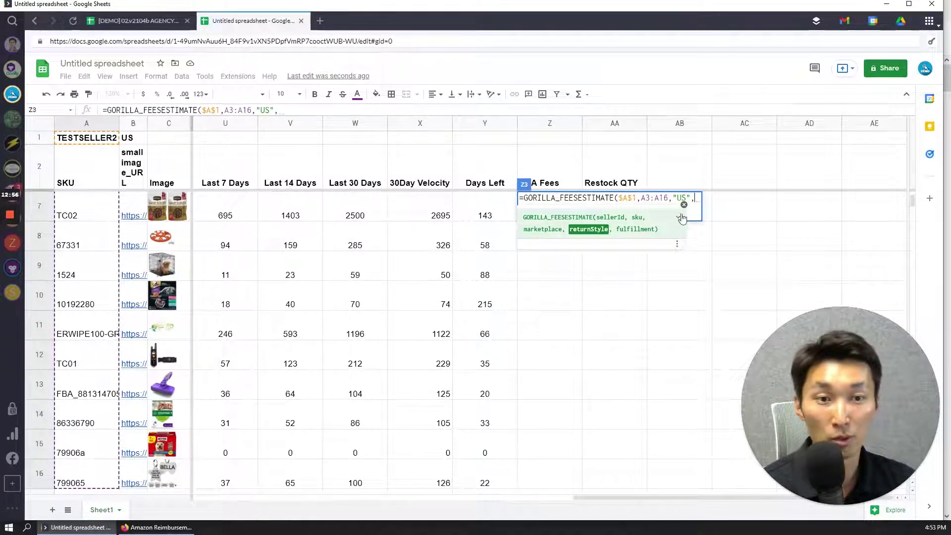
click(678, 219)
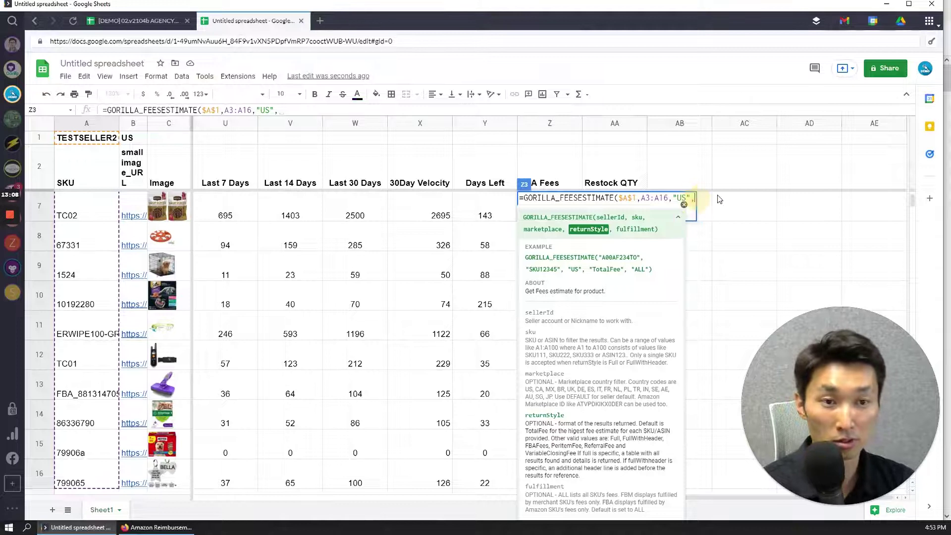
text("FBAFEES")
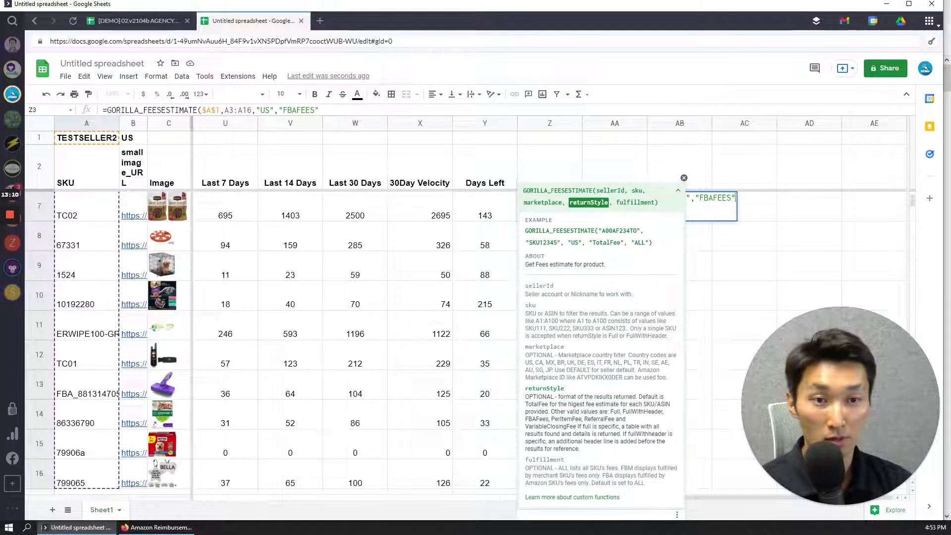
key(Return)
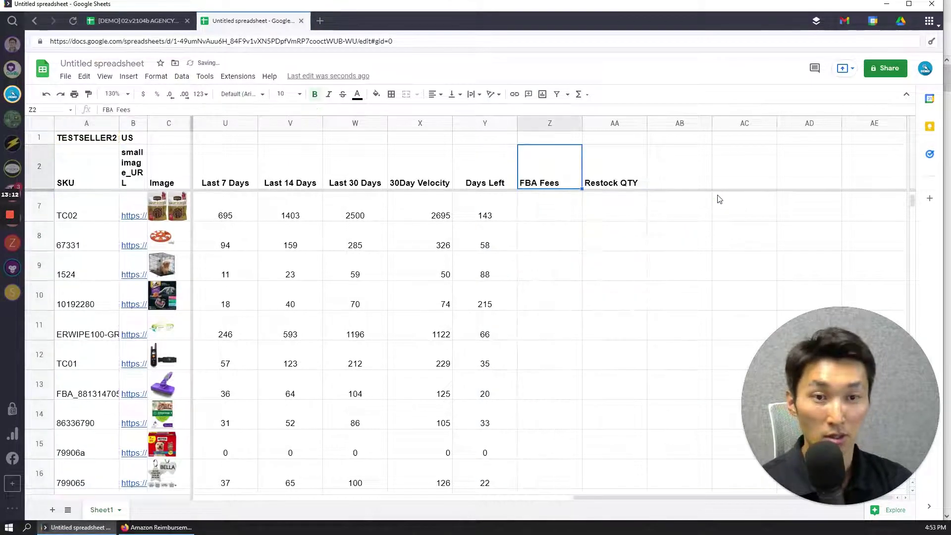
- Re-enter the Z3 fee formula to clear #ERROR! so fees fill every SKU
click(562, 209)
scroll(611, 238, up, 1)
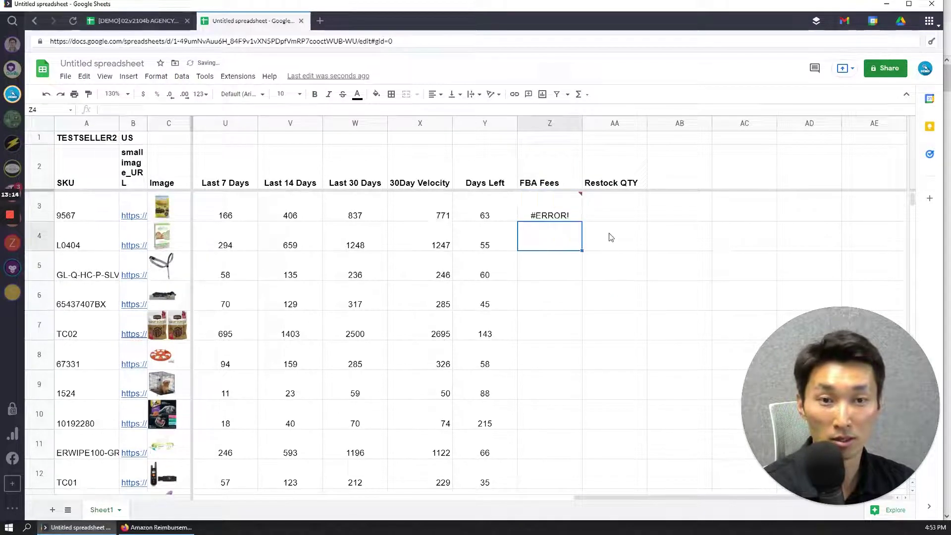
click(565, 217)
key(Return)
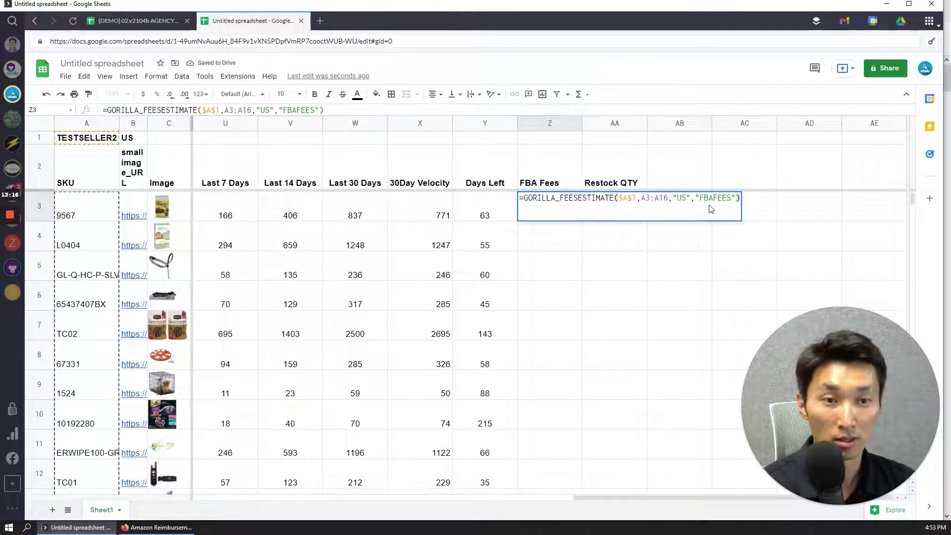
click(708, 198)
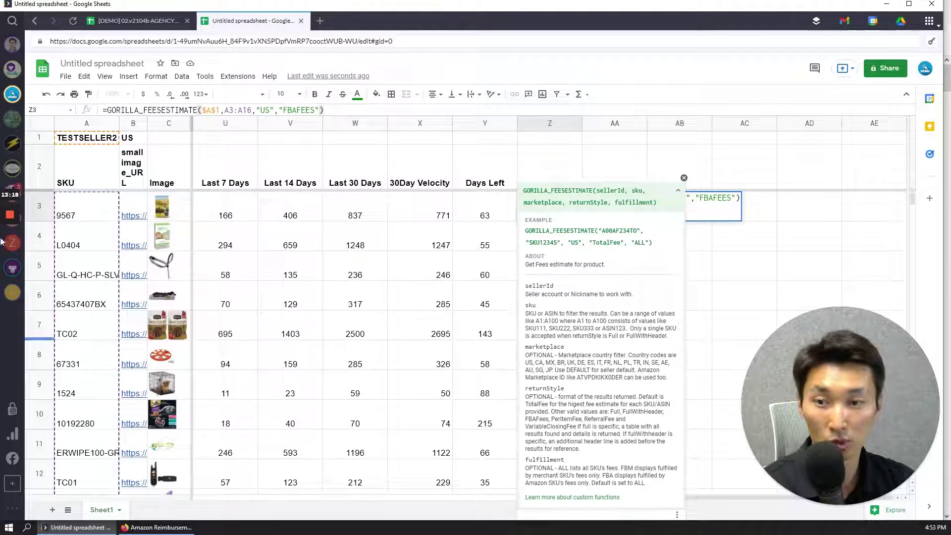
key(Return)
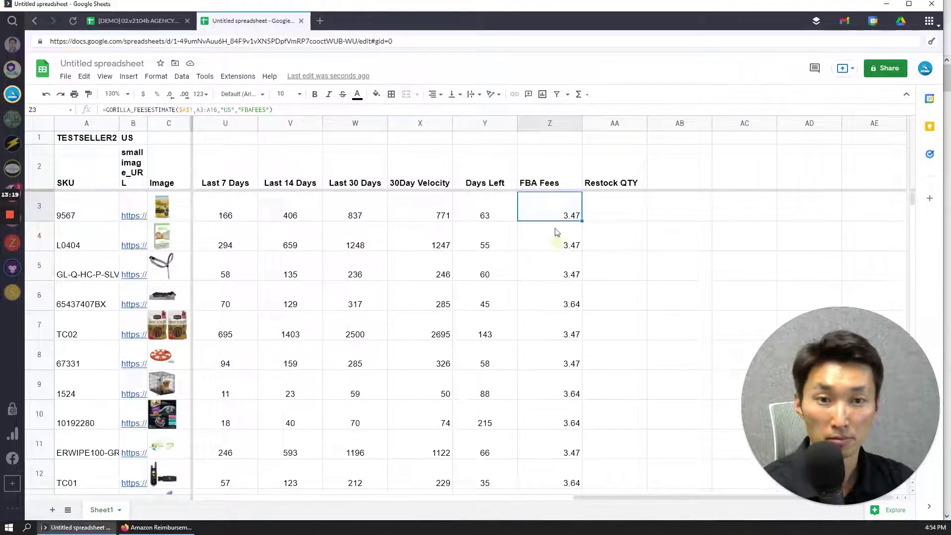
double_click(552, 207)
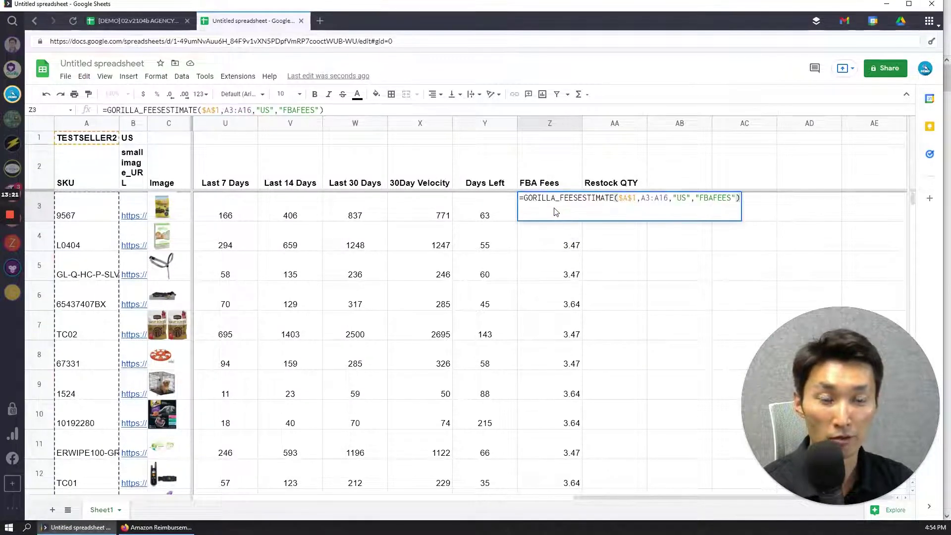
key(Escape)
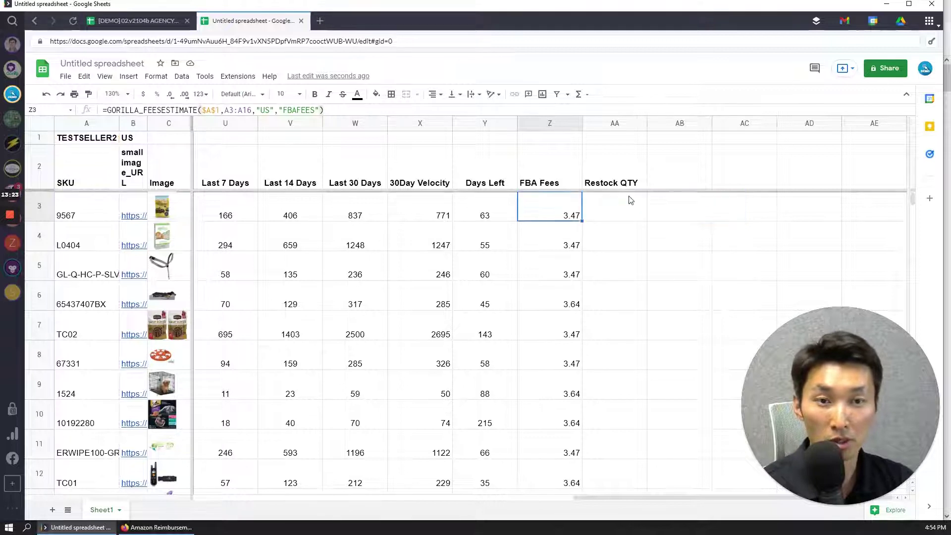
click(548, 302)
click(551, 238)
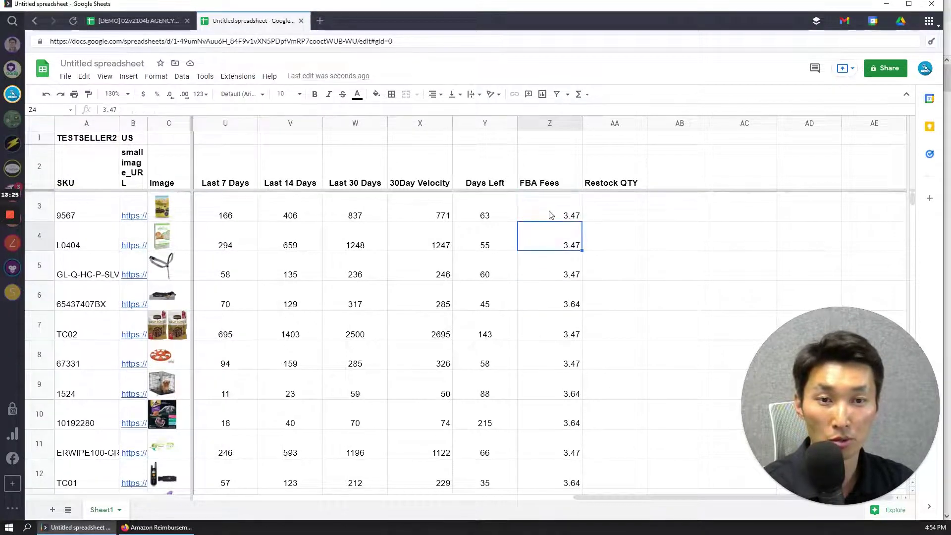
- Left-align the FBA Fees column values
click(549, 123)
click(436, 94)
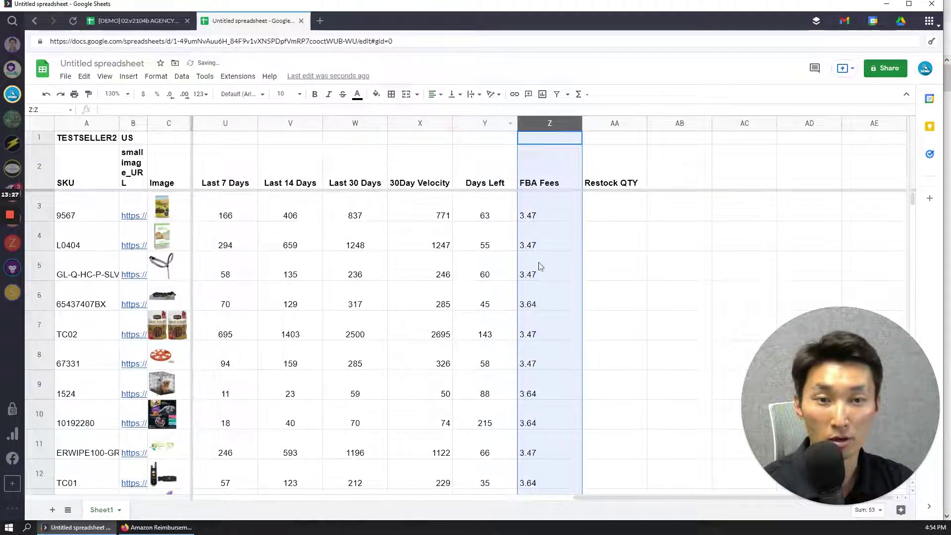
click(549, 235)
scroll(550, 248, down, 3)
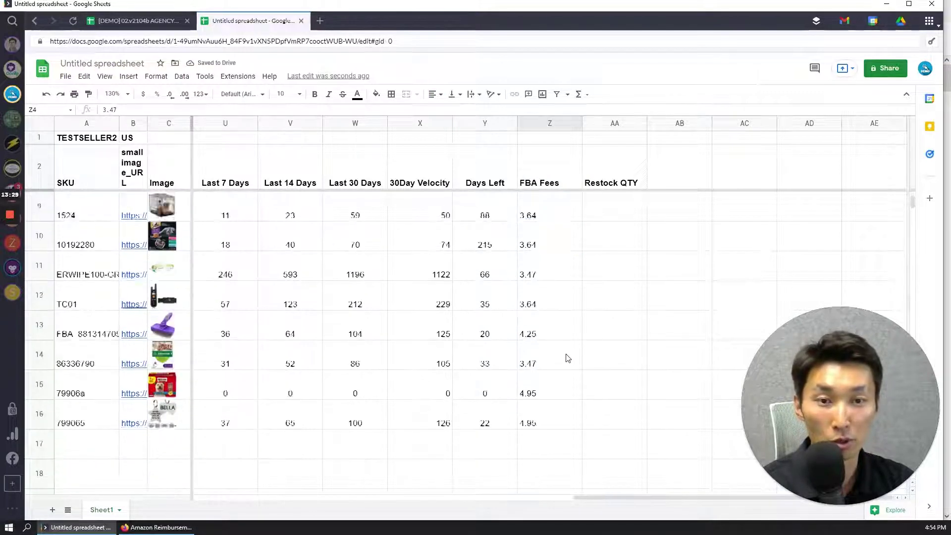
scroll(565, 354, up, 3)
click(564, 213)
key(Right)
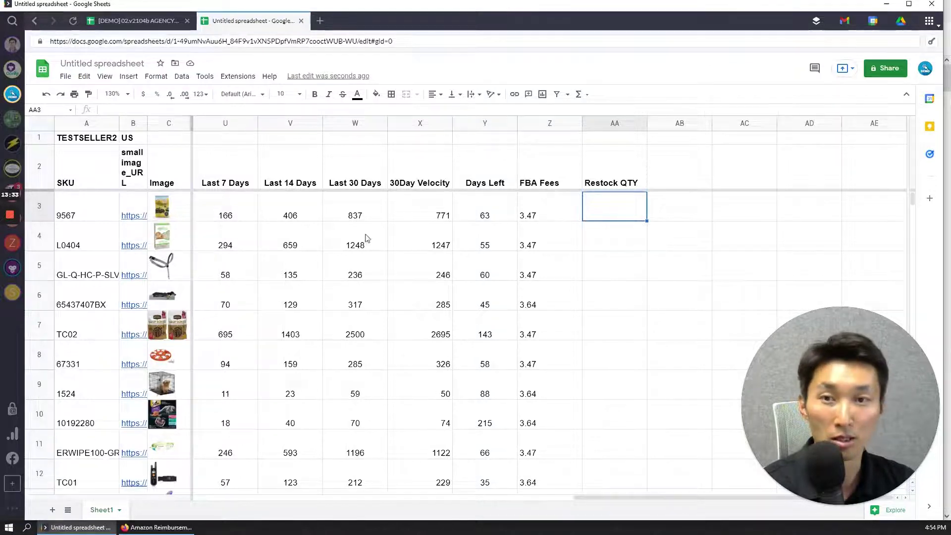
- View the first SKU's IF-based Restock QTY formula in the DEMO spreadsheet
click(150, 26)
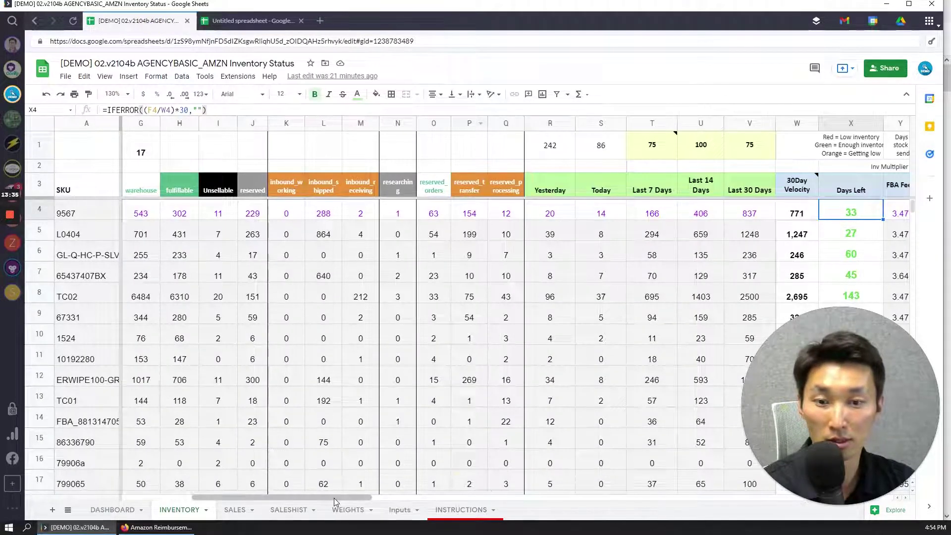
mouse_move(334, 498)
mouse_down()
mouse_move(524, 492)
mouse_move(442, 491)
mouse_up()
key(Right)
key(Right)
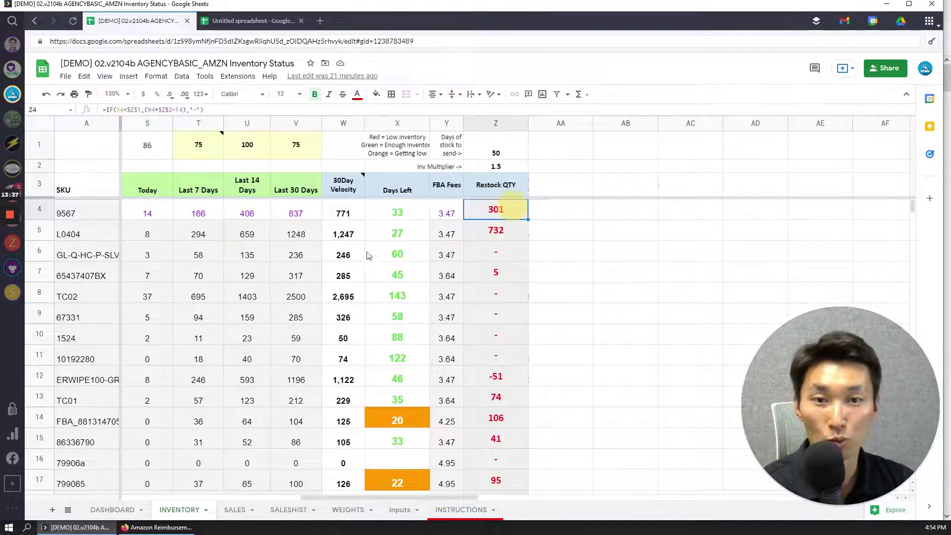
key(F2)
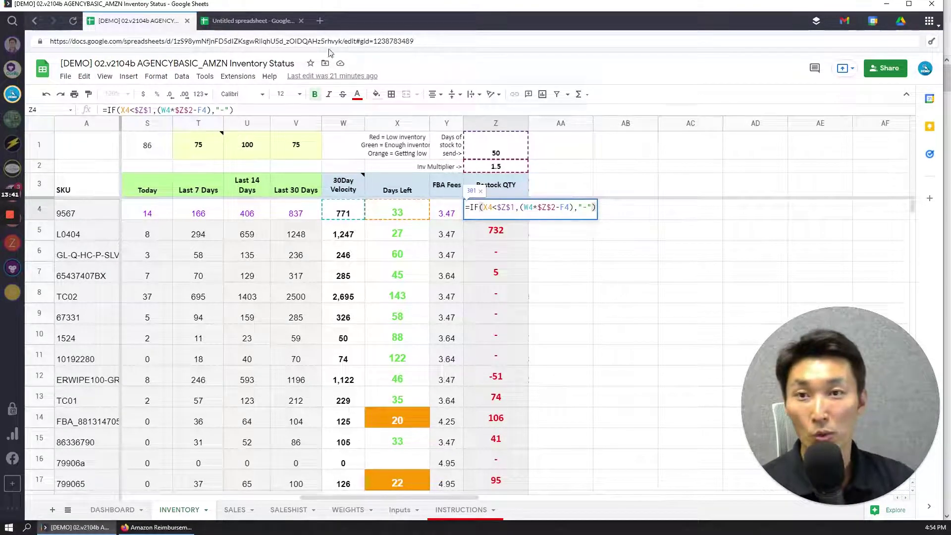
key(Escape)
click(257, 25)
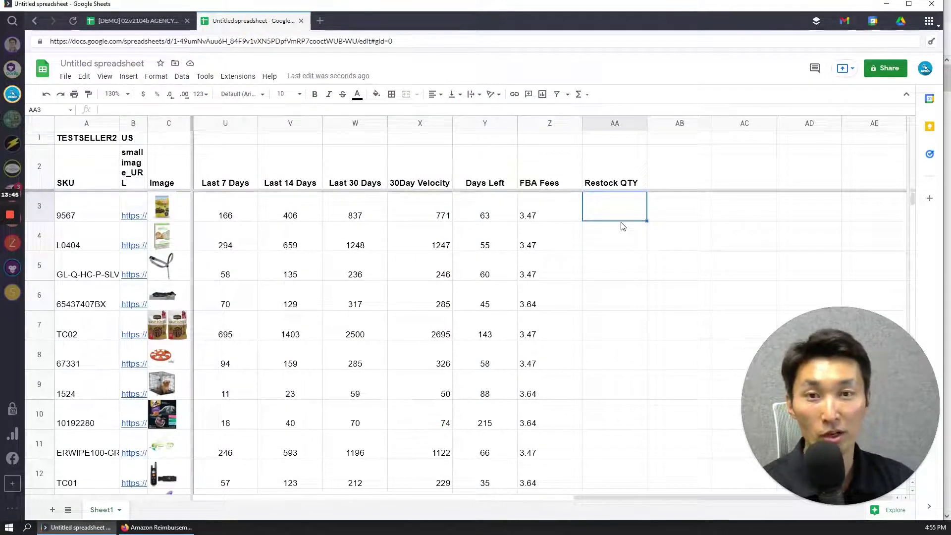
- Reopen the DEMO Restock QTY formula in Z4 to examine its cell references
click(129, 21)
key(Return)
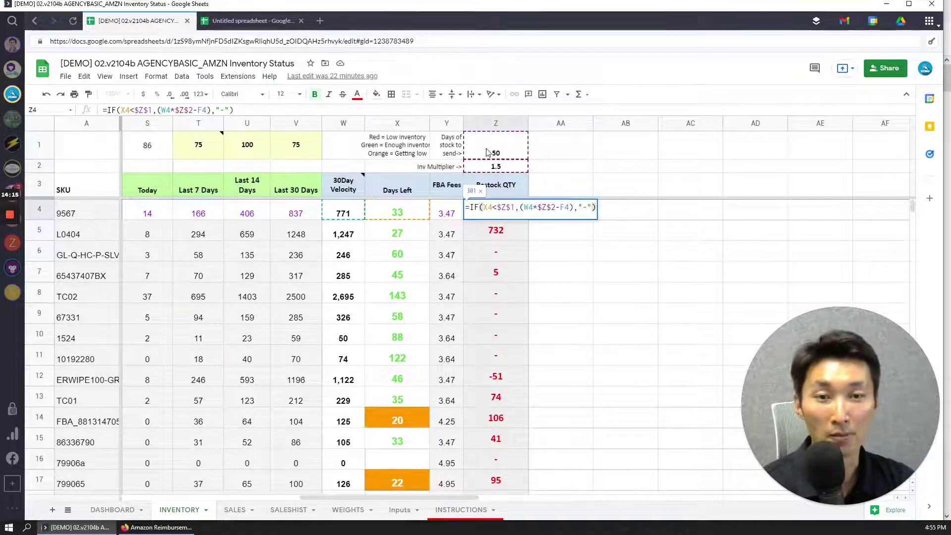
click(508, 217)
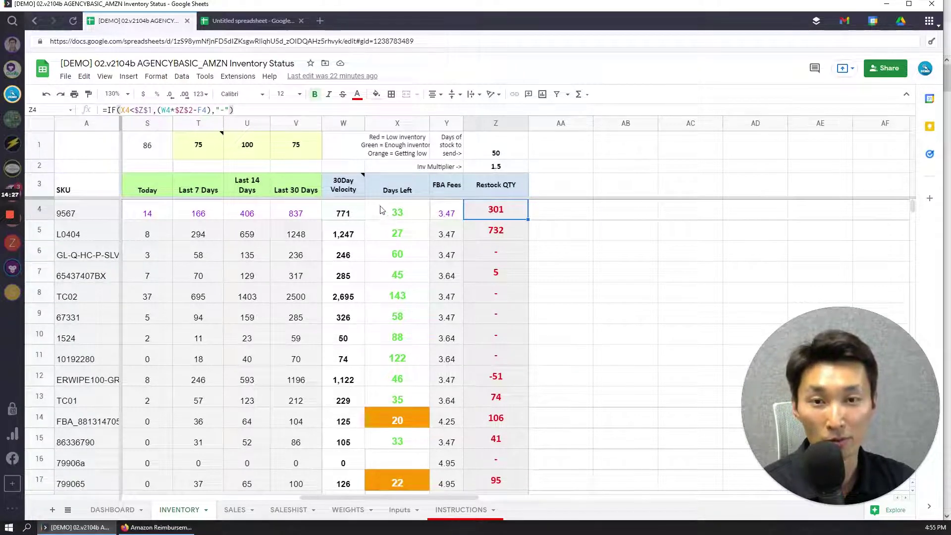
double_click(489, 219)
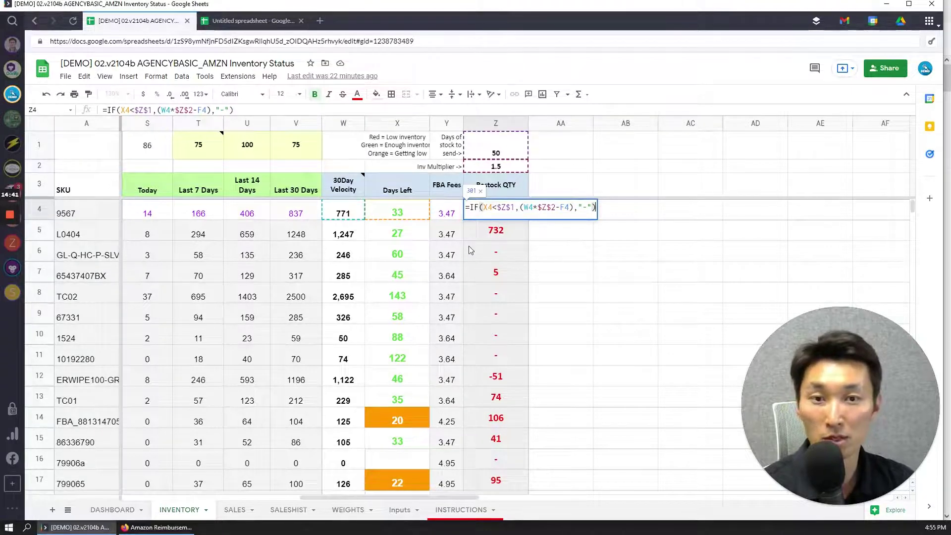
key(Tab)
- Back in the untitled spreadsheet, scroll across the inventory, sales, velocity, Days Left and FBA Fees columns
click(250, 20)
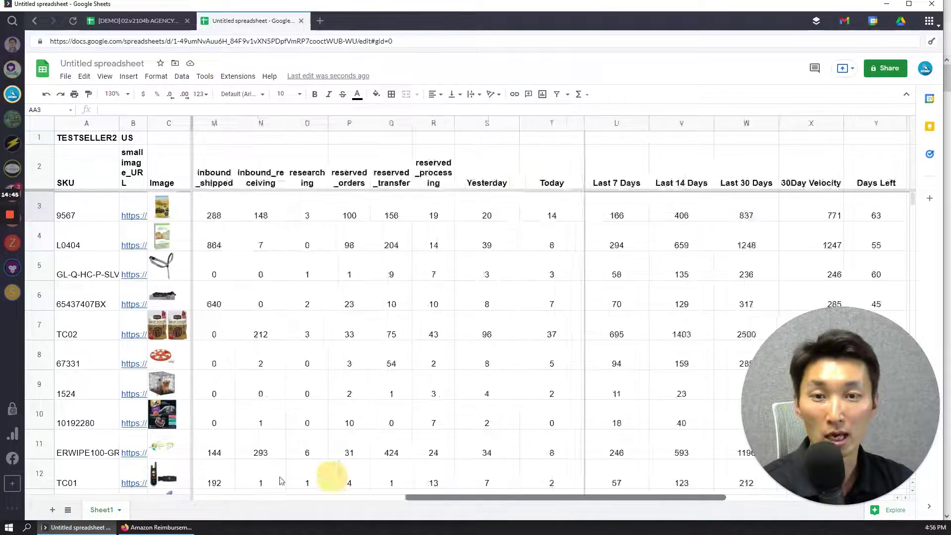
drag(613, 504, 235, 497)
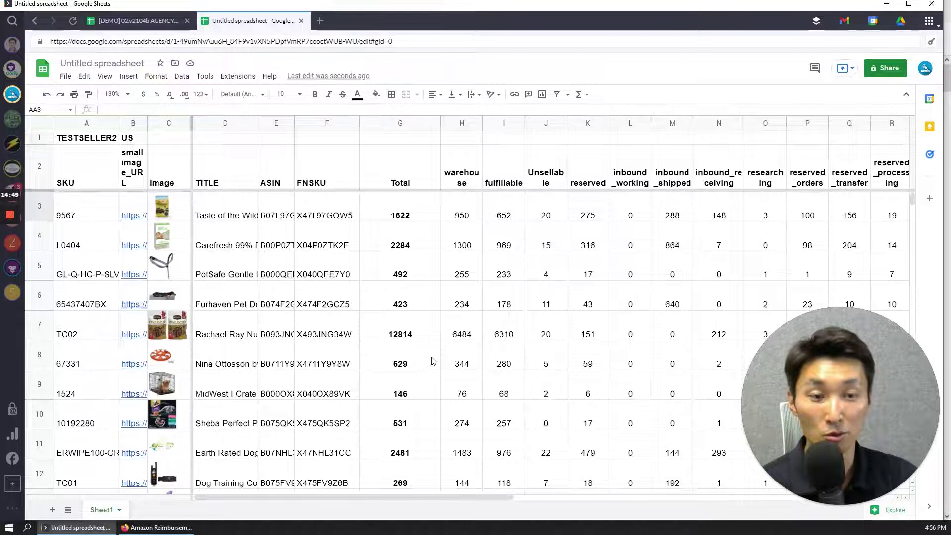
mouse_move(444, 496)
mouse_down()
mouse_move(489, 498)
mouse_move(382, 501)
mouse_move(604, 509)
mouse_up()
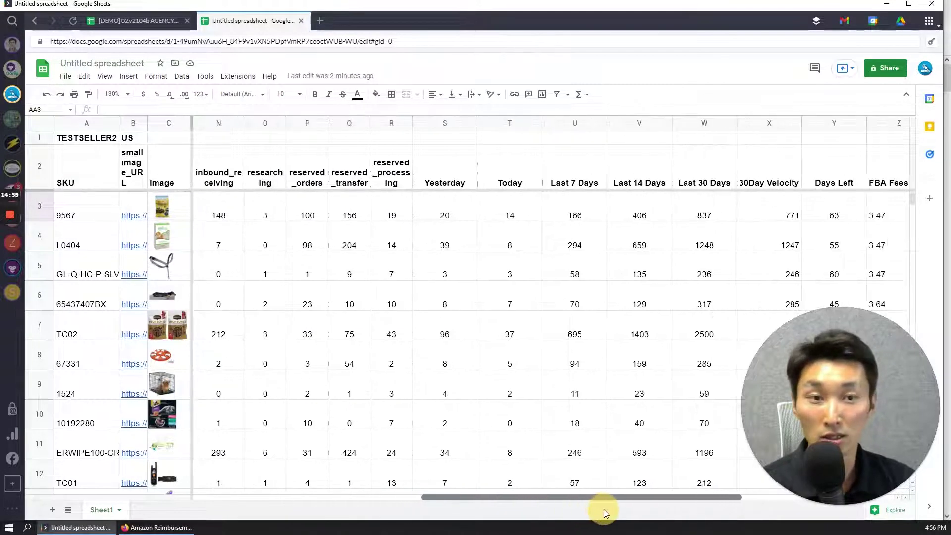